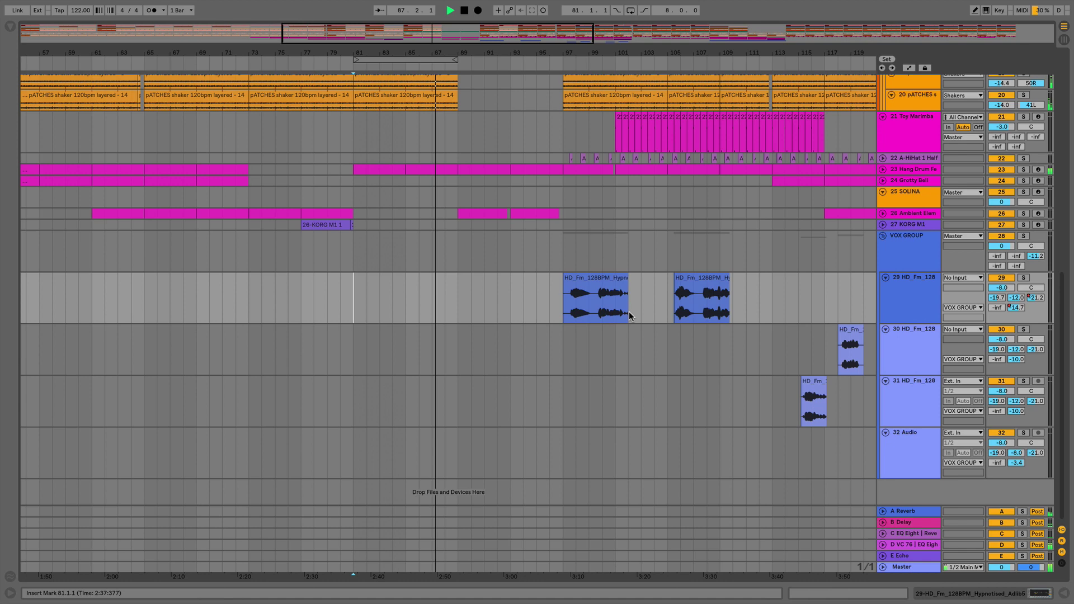
Step: Select the two vocal clips on track 29 and try time ranges across them
left_click(595, 280)
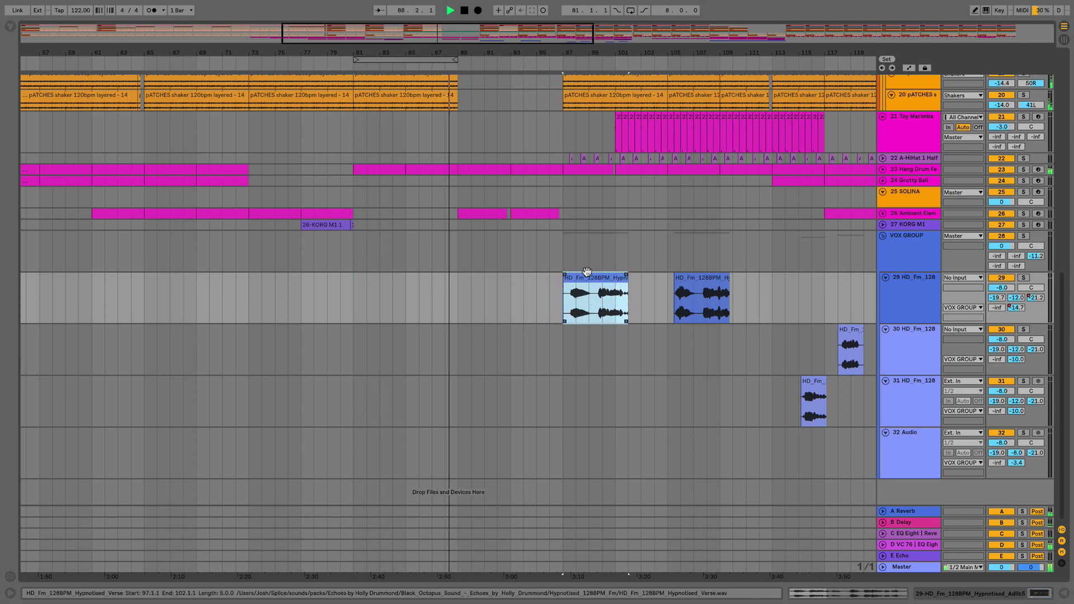
left_click(693, 286)
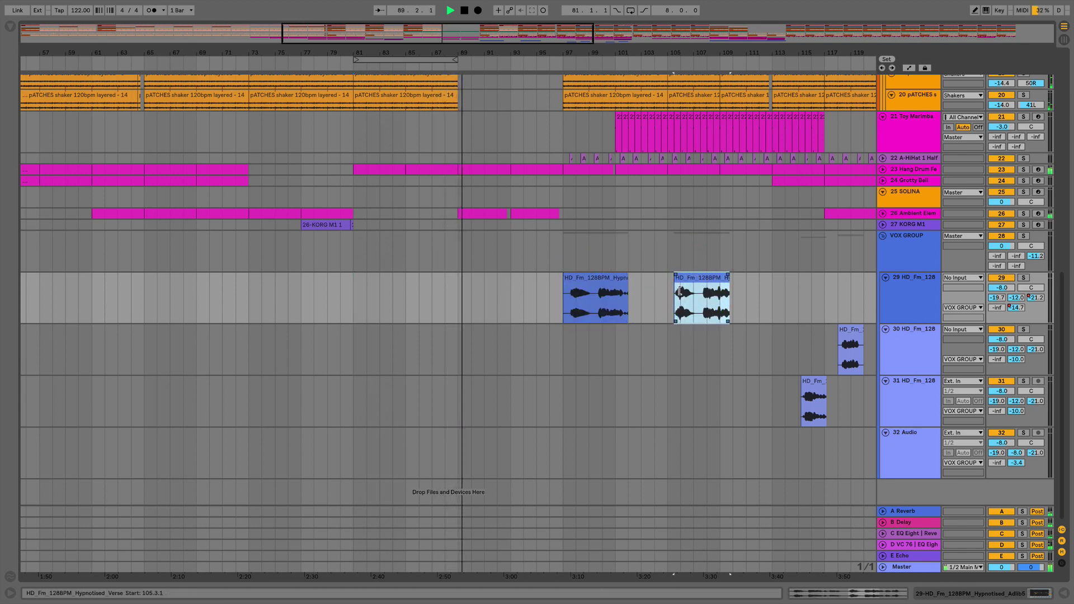
left_click_drag(694, 293, 739, 311)
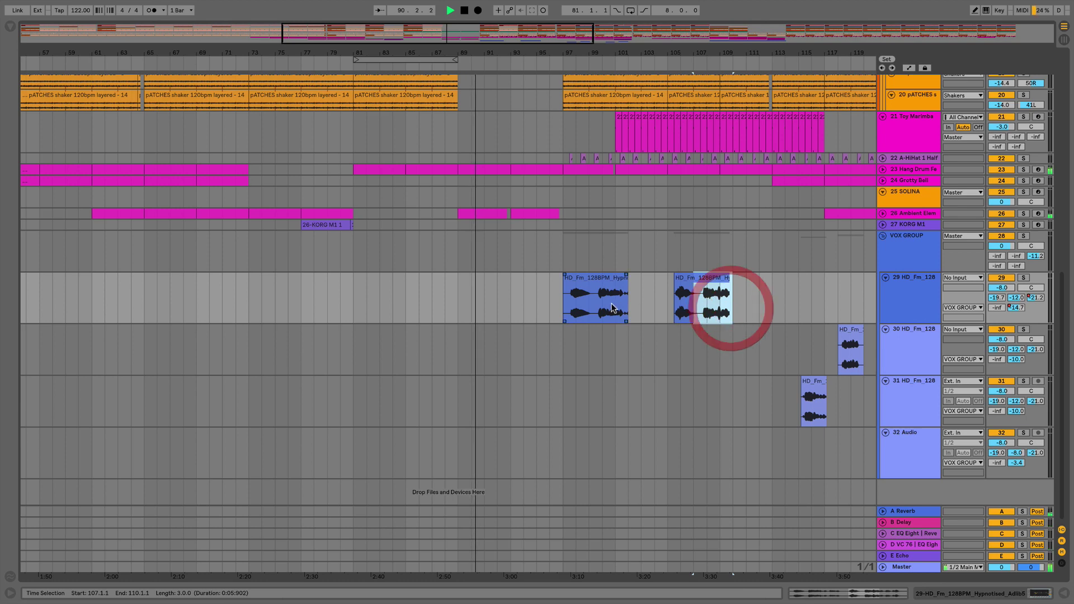
left_click_drag(618, 308, 562, 307)
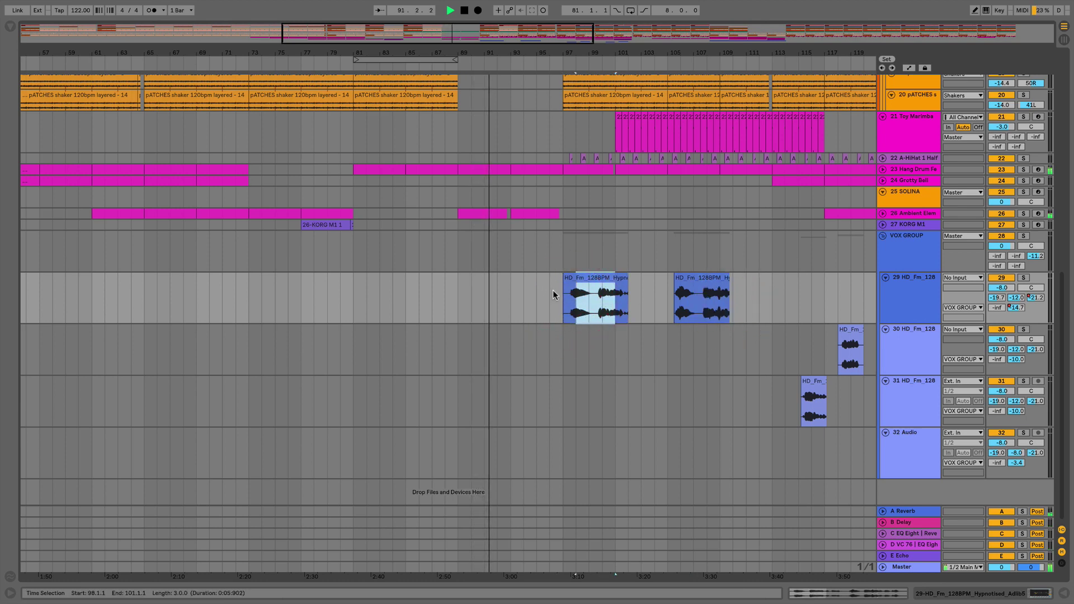
left_click(585, 280)
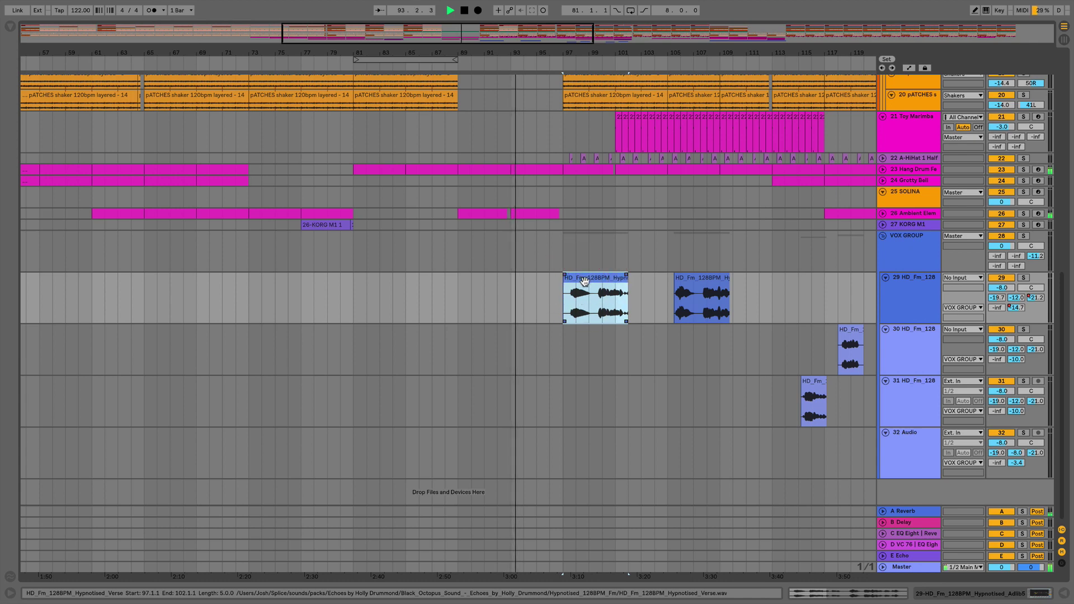
Step: Mark a range from bar 97 to bar 105 and loop it with Cmd+L
scroll(604, 292, "right", 5)
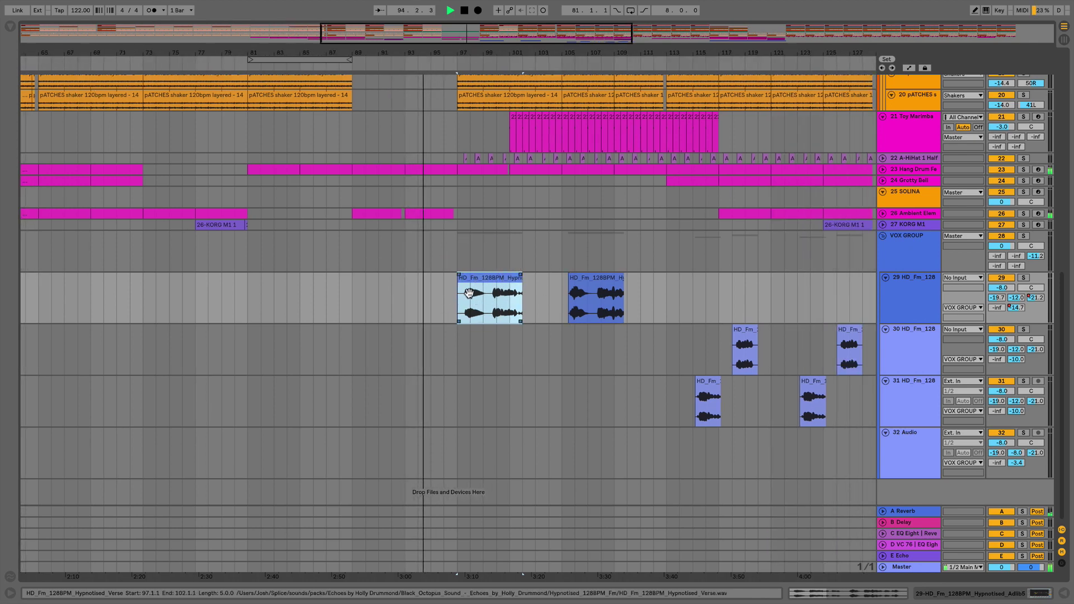
left_click_drag(452, 300, 563, 305)
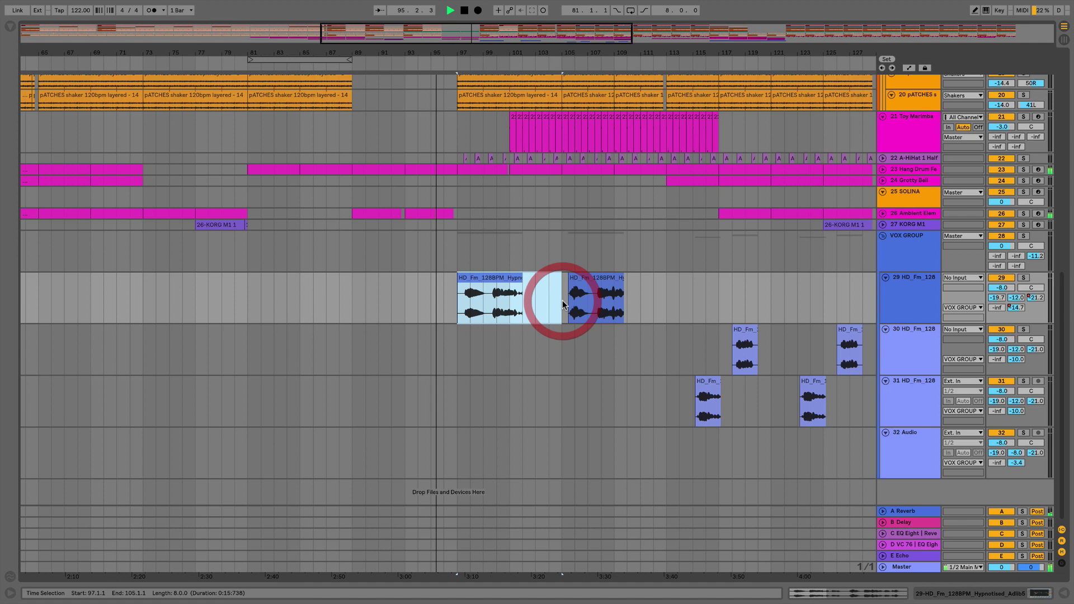
key("super+l")
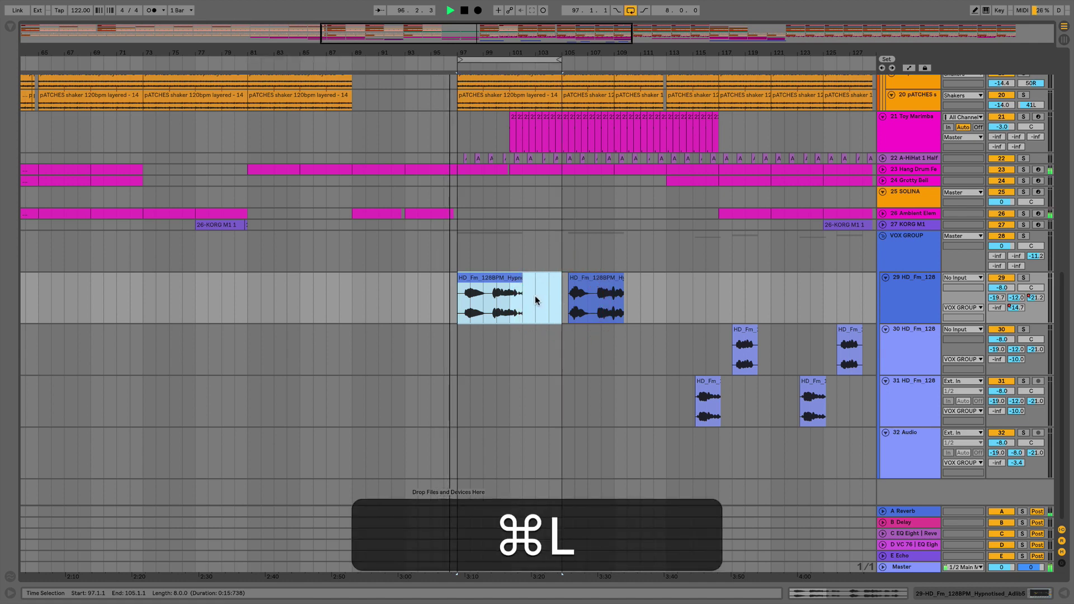
Step: Try lengthening the first vocal clip, leaving it at its original length
left_click(523, 273)
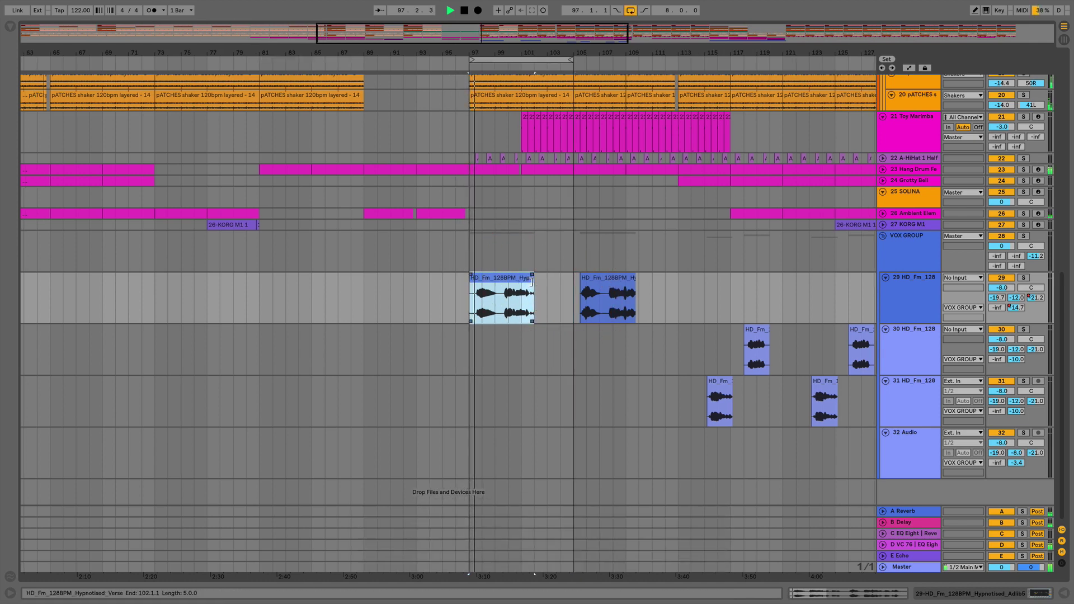
mouse_move(531, 283)
left_mouse_down()
mouse_move(574, 283)
mouse_move(535, 287)
left_mouse_up()
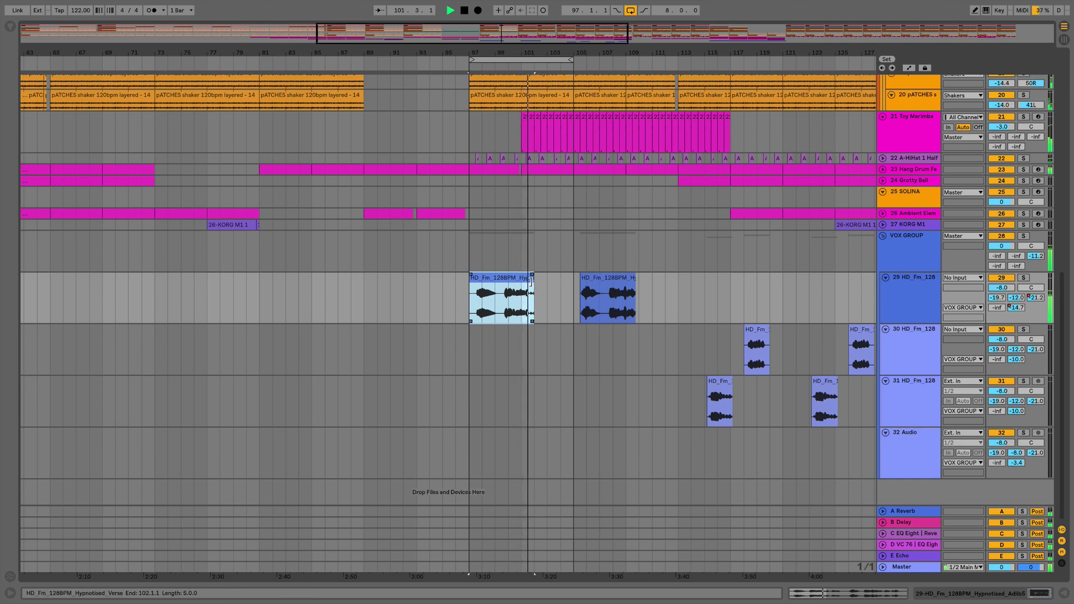
key("shift")
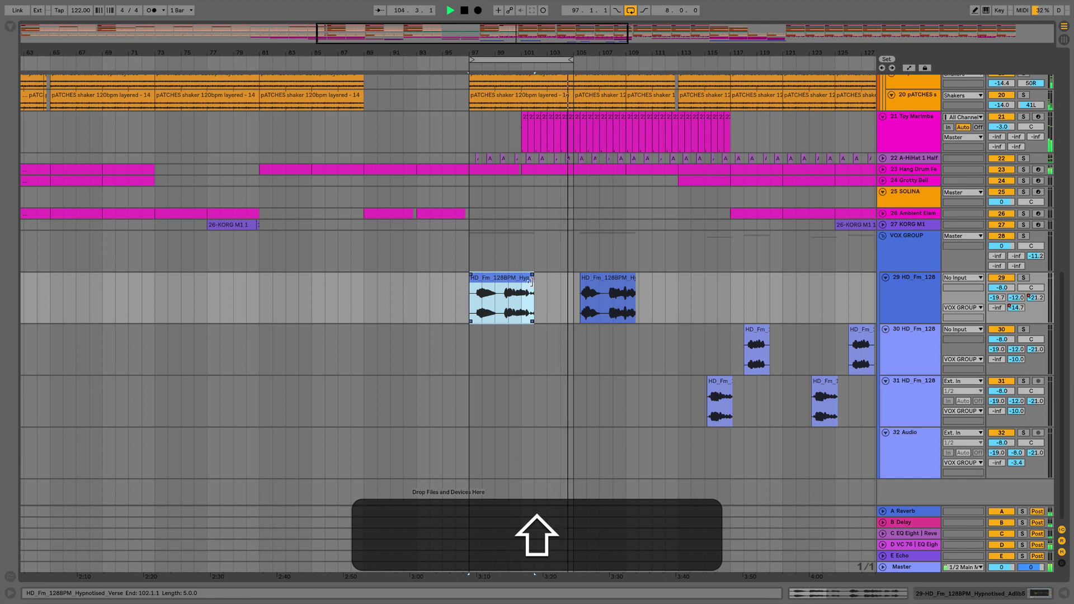
Step: Open the first clip's sample settings, test-stretch it to bar 105, undo, and stop playback
double_click(530, 283)
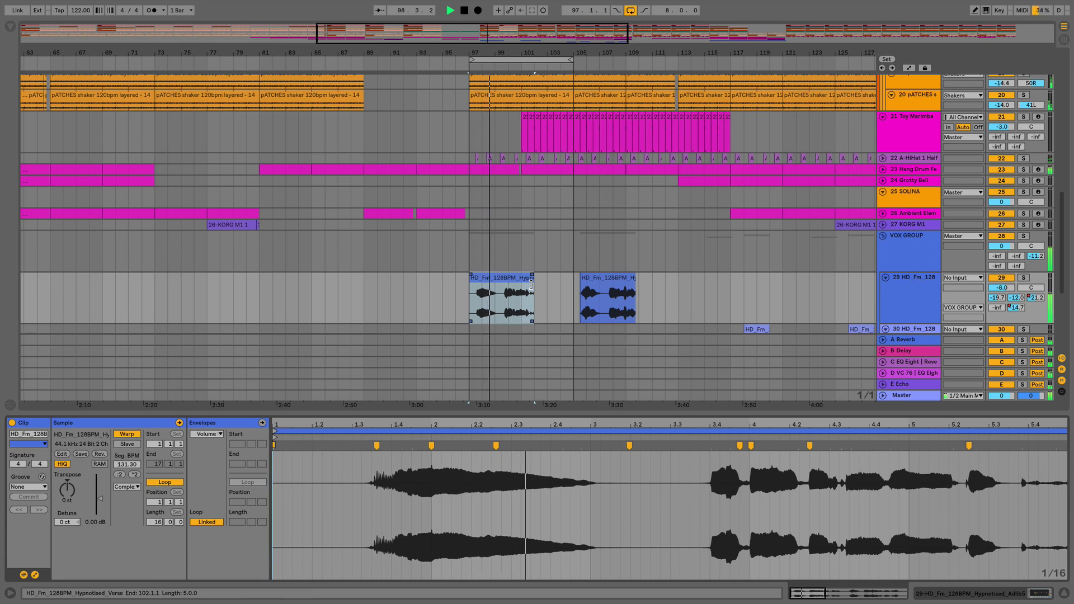
left_click_drag(531, 285, 567, 285)
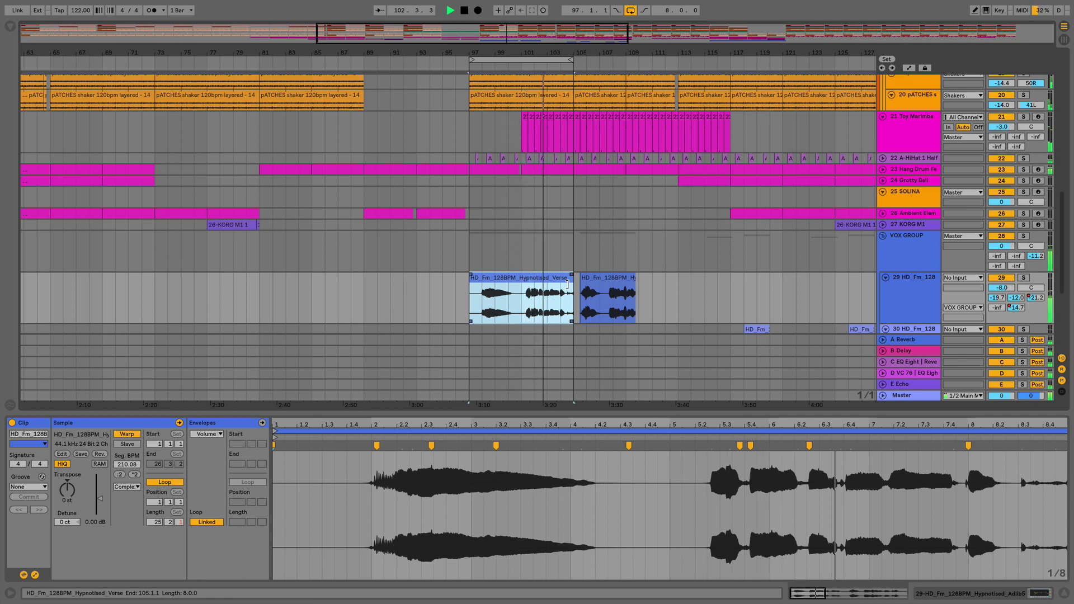
key("super")
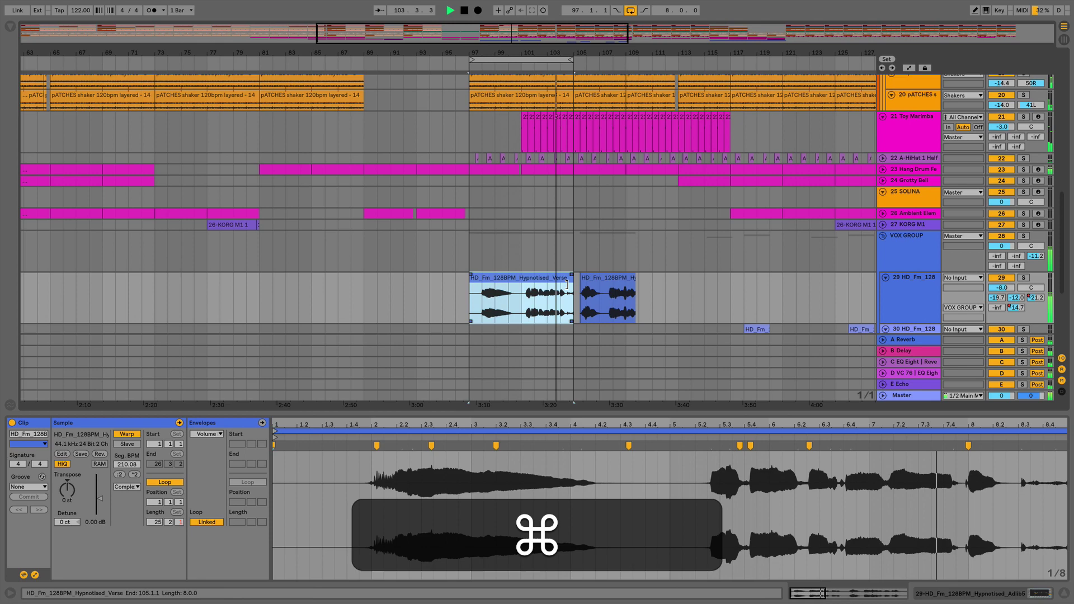
key("super+z")
key("space")
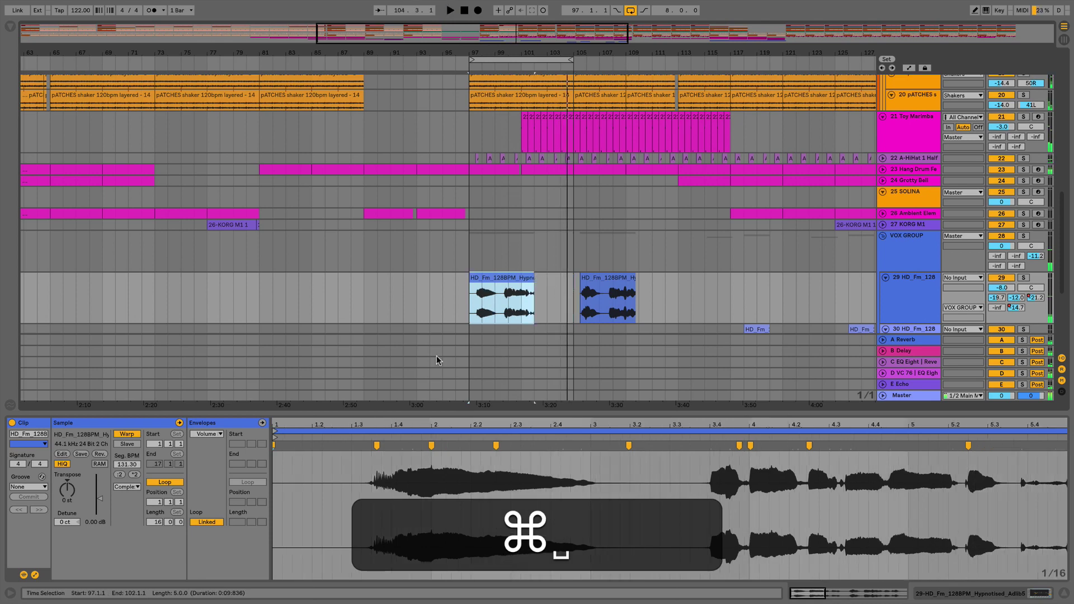
Step: Set the first clip's warp mode to Re-Pitch and stretch it out to bar 105
left_click(133, 486)
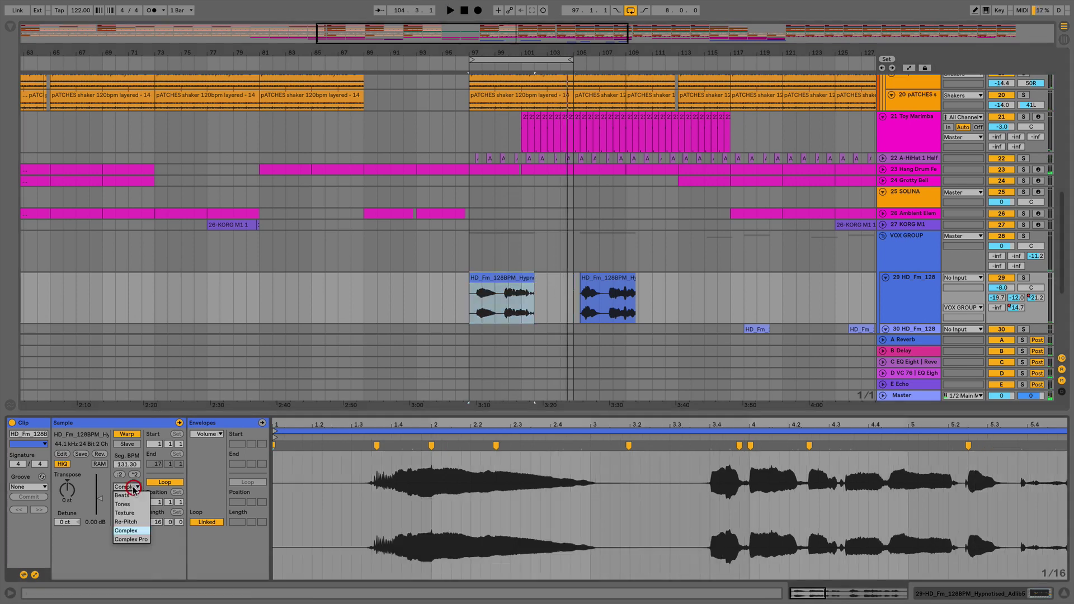
left_click(125, 522)
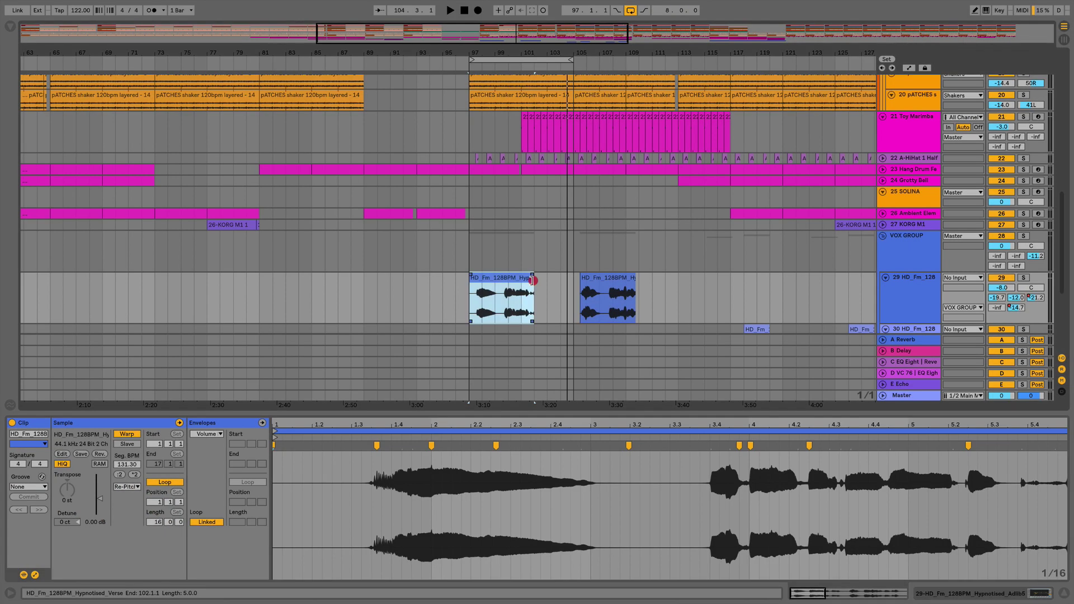
left_click(531, 279, "shift")
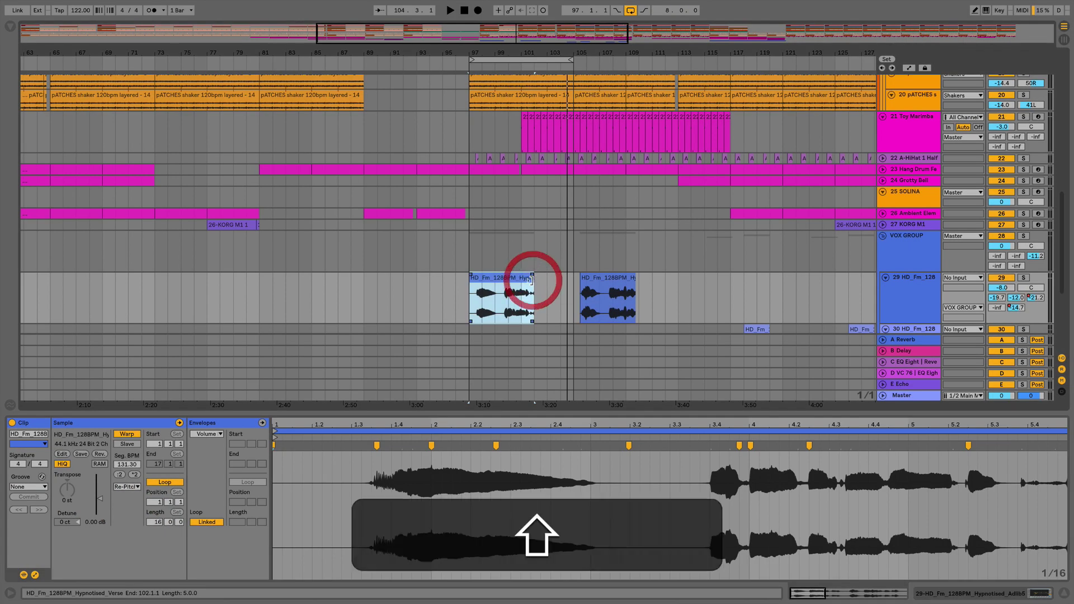
left_click_drag(532, 280, 572, 279)
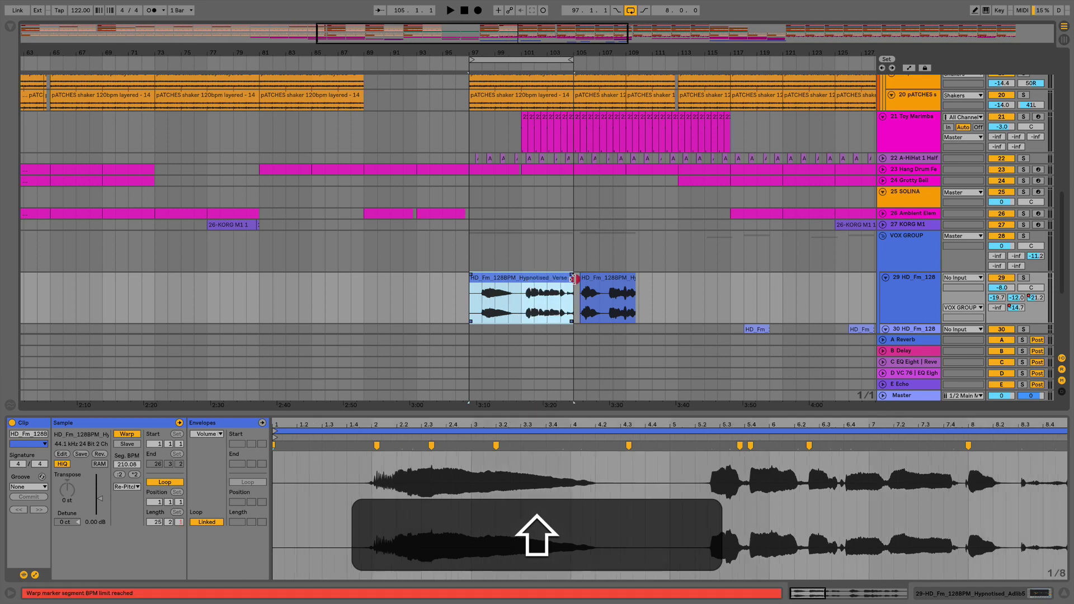
Step: Audition the stretch from the clip's start, then undo it to restore the five-bar length
left_click(473, 302)
key("space")
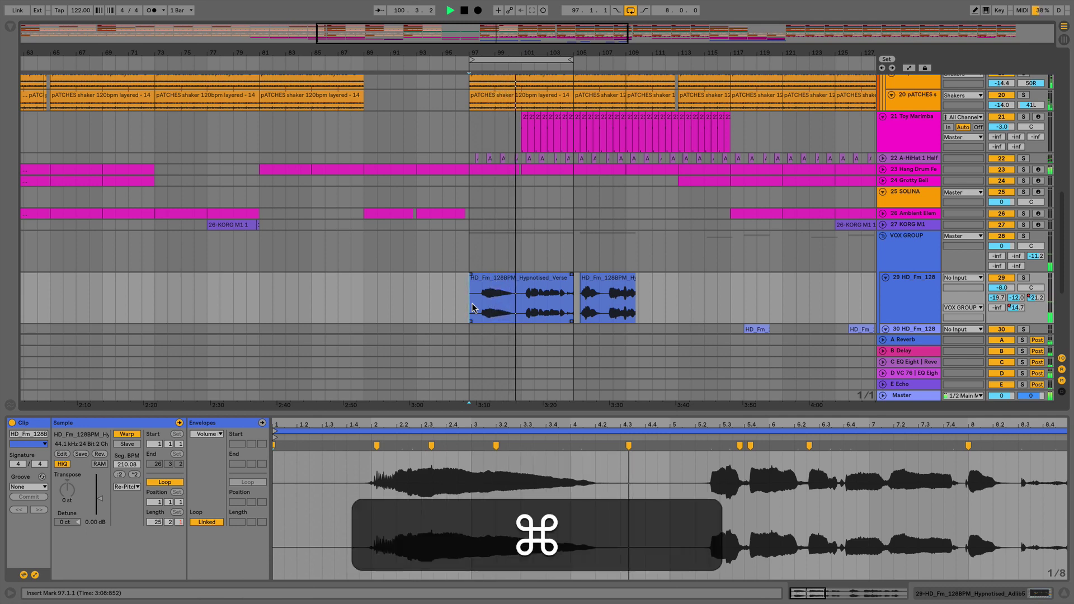
key("super+z")
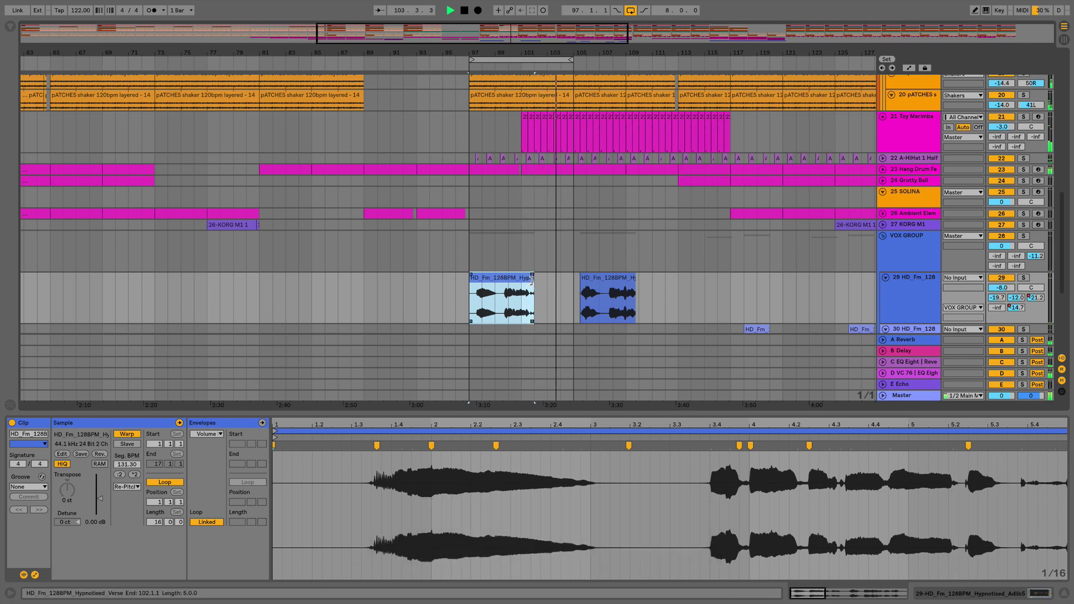
Step: Select the first vocal clip and nudge it back and forth with the arrow keys
key("shift")
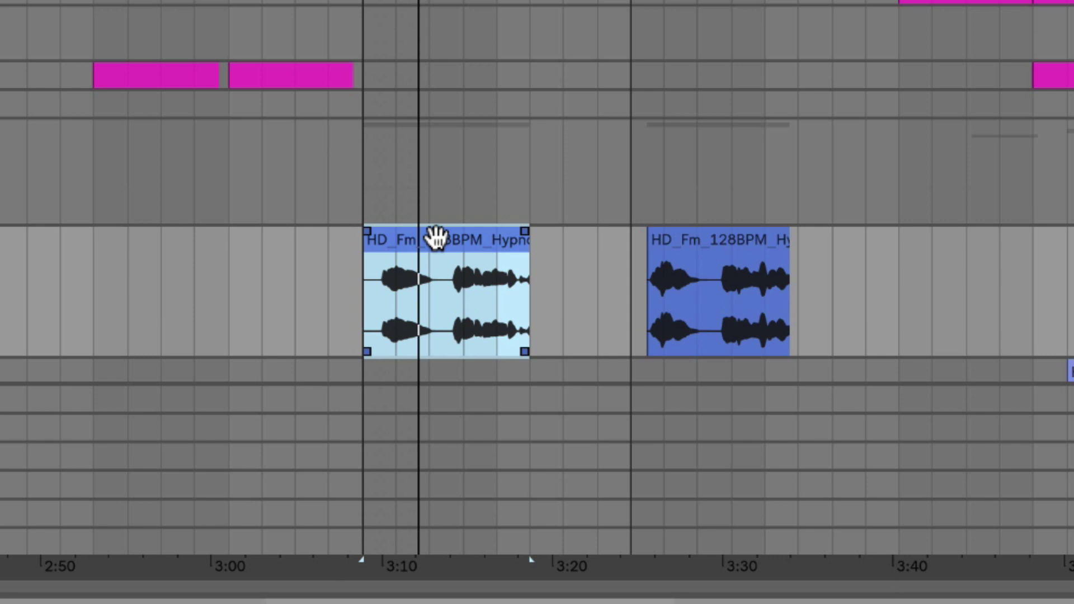
left_click(435, 236)
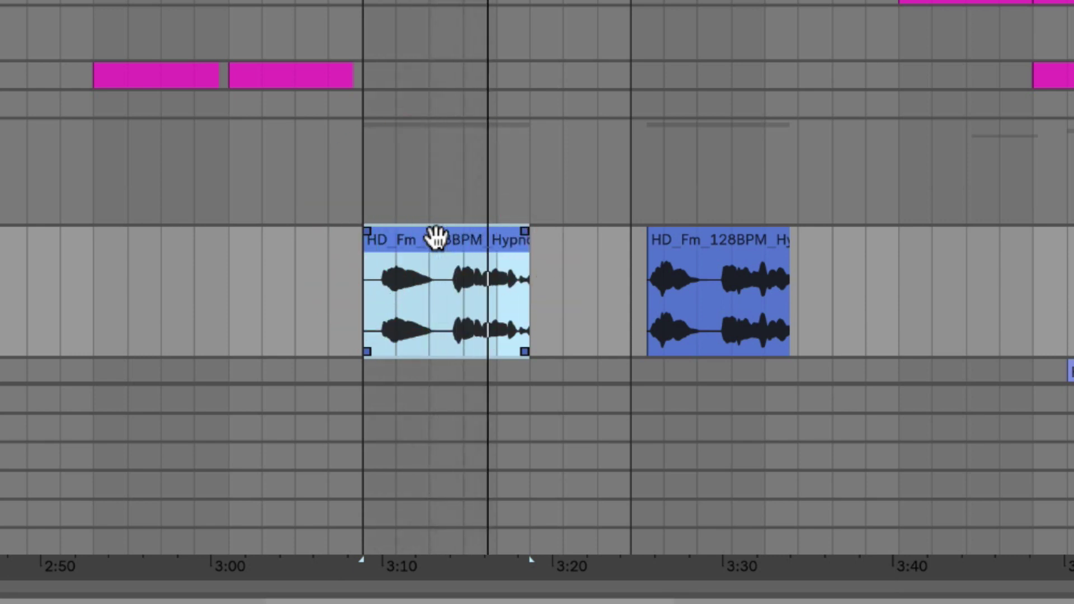
key("Right")
key("Right")
key("Right")
key("Left")
key("Left")
key("Left")
key("Left")
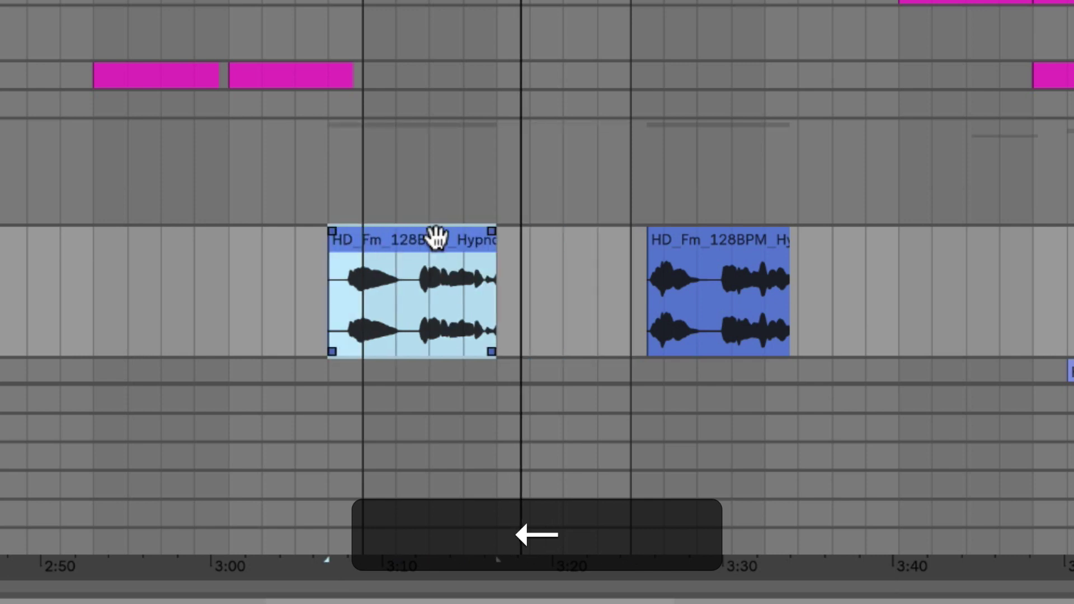
key("Right")
key("Right")
key("Right")
key("Right")
key("Right")
key("Left")
key("Left")
key("Left")
key("Left")
key("Left")
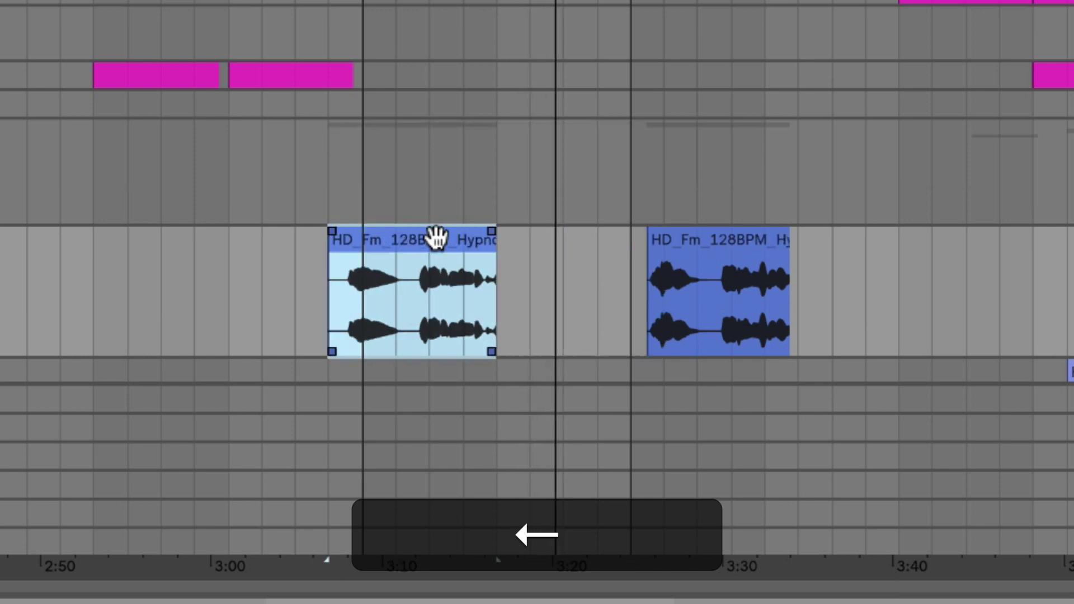
key("Right")
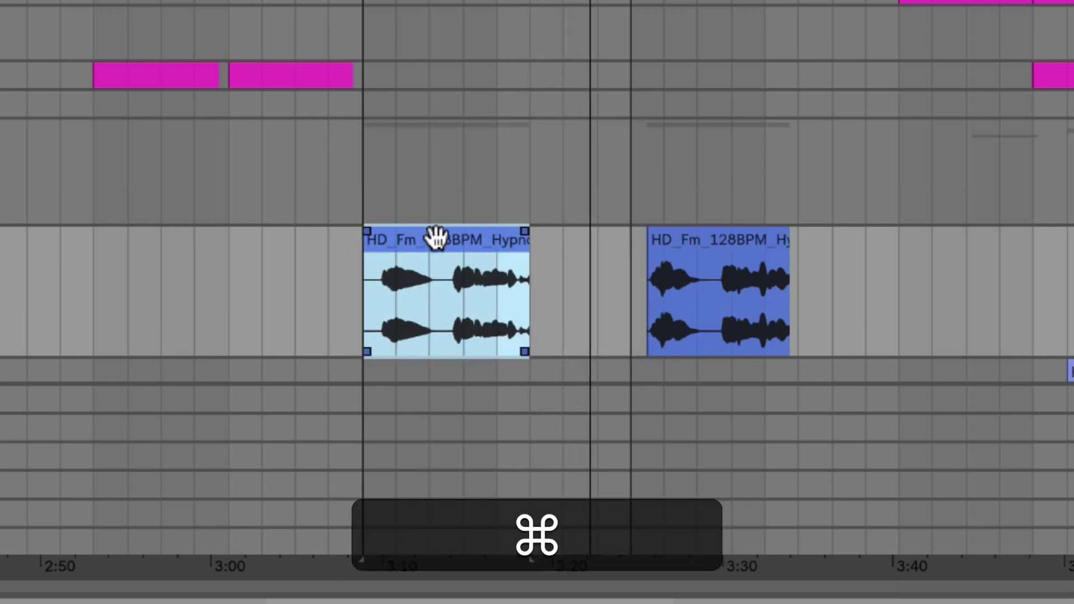
Step: Fine-nudge the copied clip earlier with Cmd+arrows to about 3:08 and play from its start
key("super+Right")
key("super+Right")
key("super+Right")
key("super+Right")
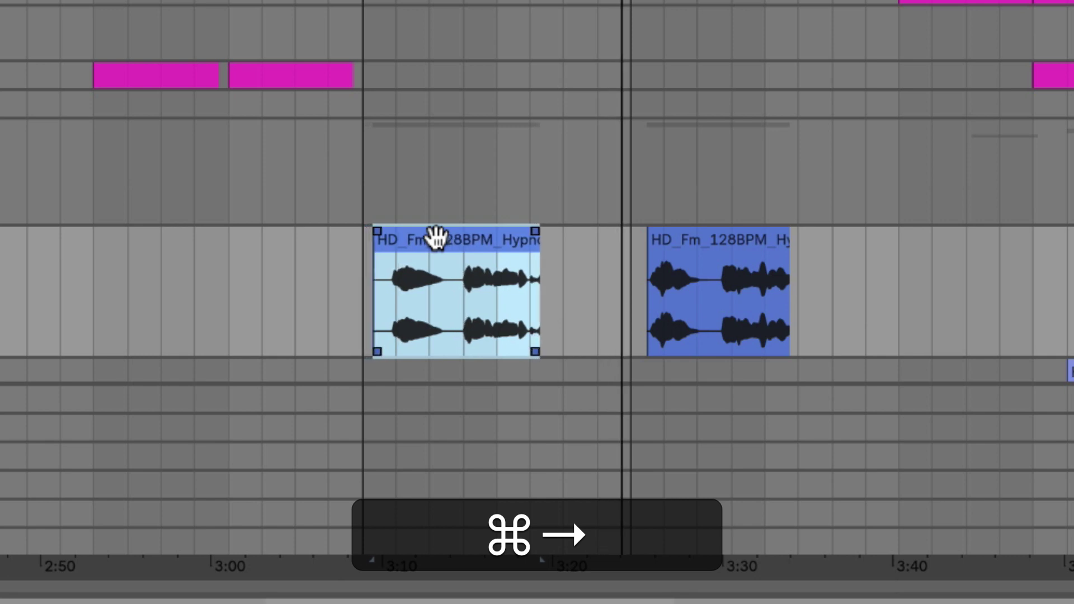
key("super+Right")
key("super+Right")
key("super+Right")
key("super+Right")
key("super+Right")
key("super+Right")
key("super+Right")
key("super+Right")
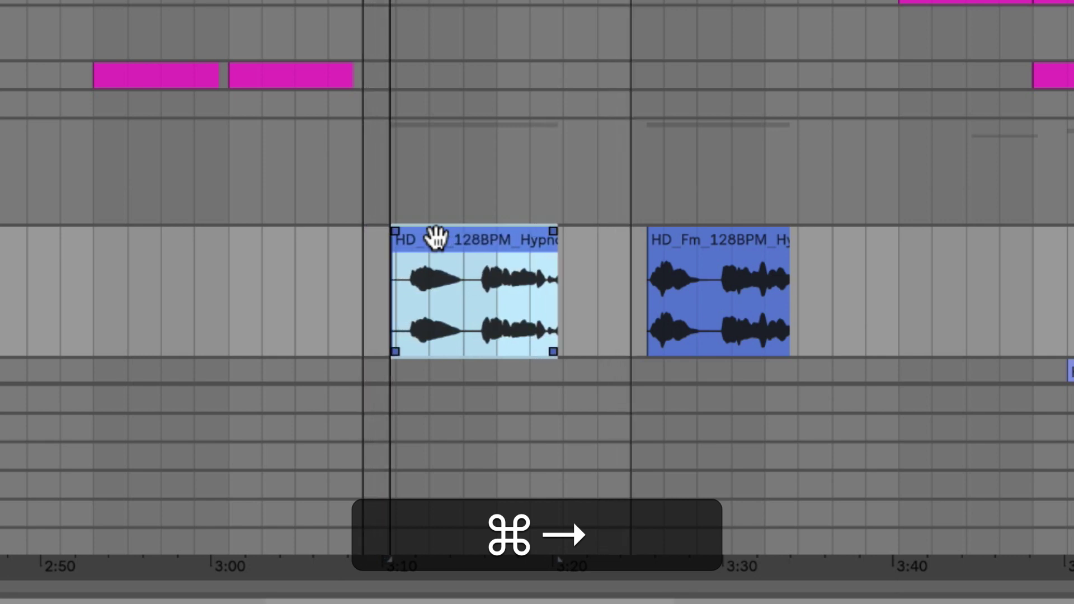
key("super+Right")
key("super+Right")
key("super+Right")
key("super+Left")
key("super+Left")
key("super+Left")
key("super+Left")
key("super+Left")
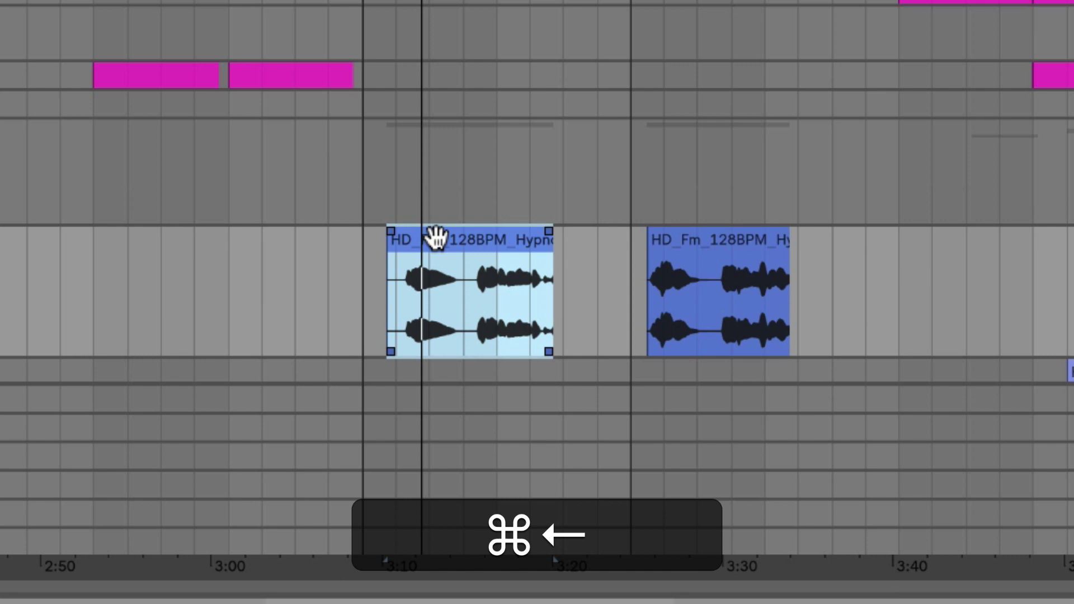
key("super+Left")
key("super+Left")
key("super+Left")
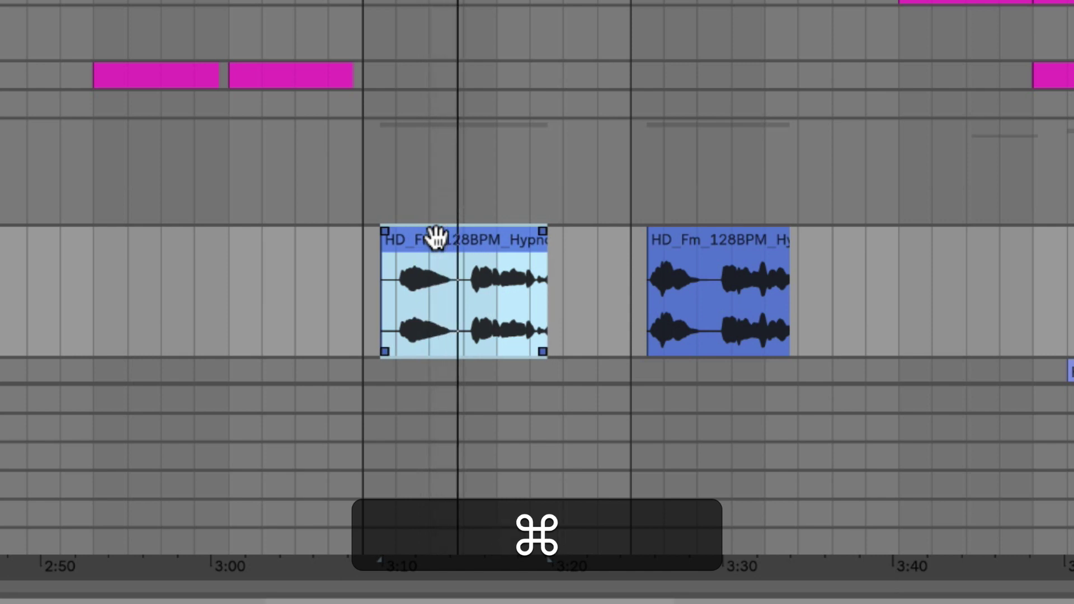
key("super+Left")
key("super+Left")
key("super+Left")
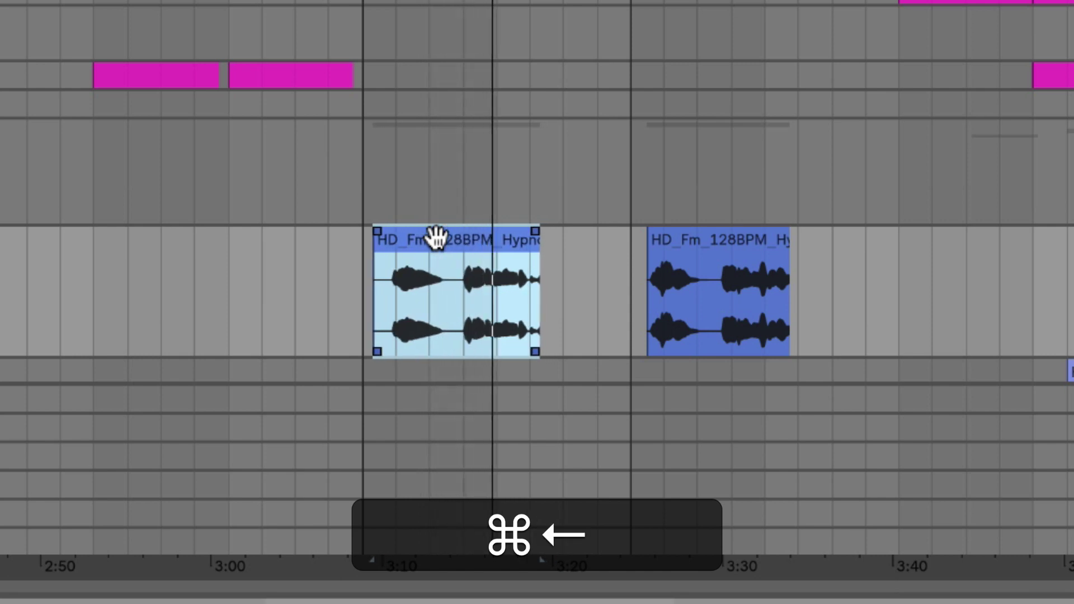
key("super+Left")
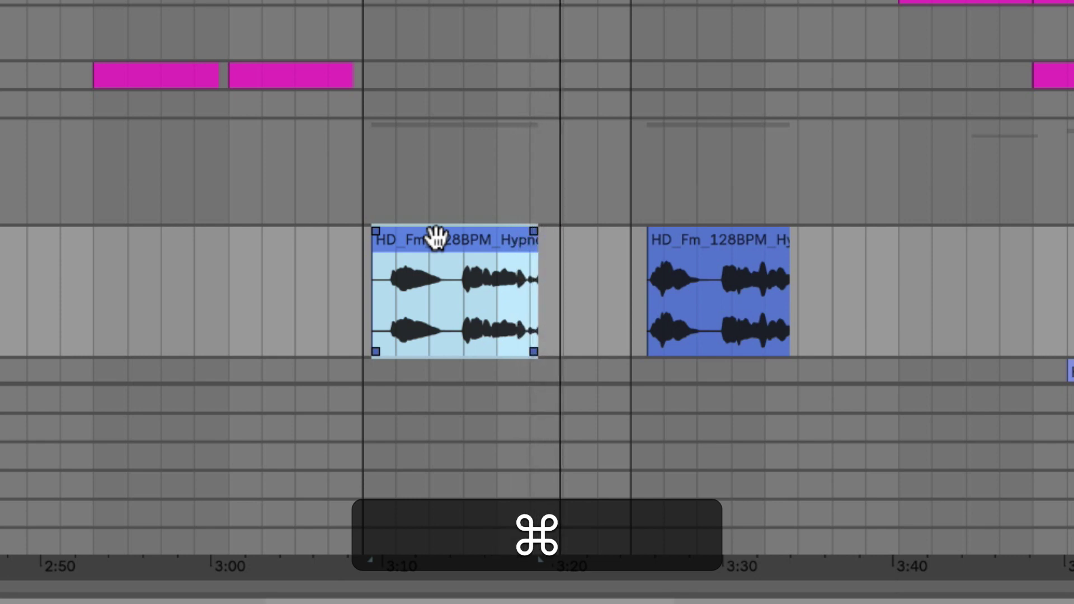
key("super+Left")
key("super+Left")
key("super+Left")
key("super+Left")
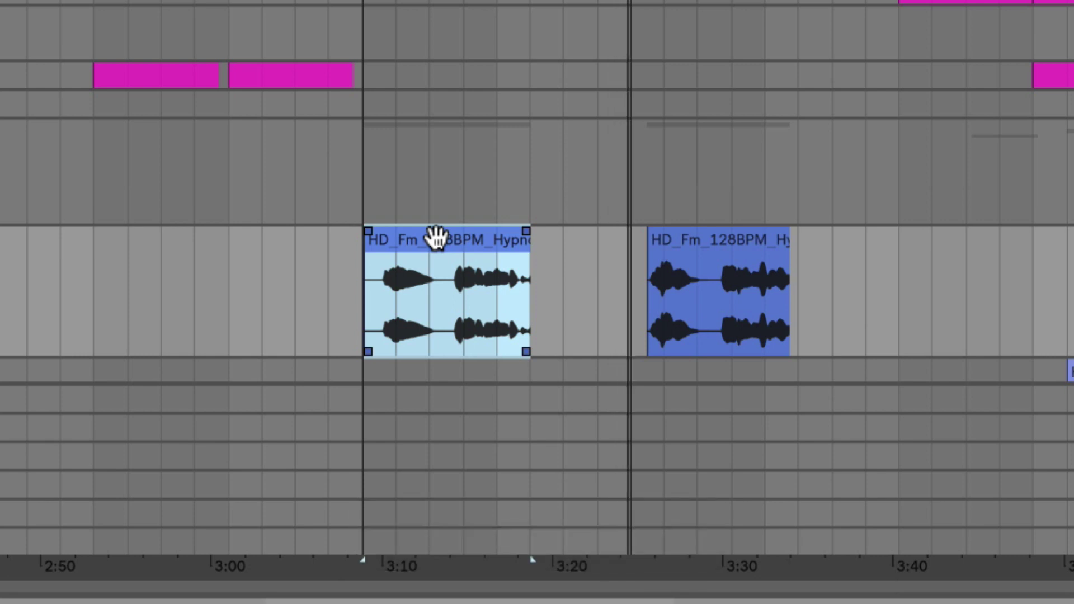
key("space")
key("space")
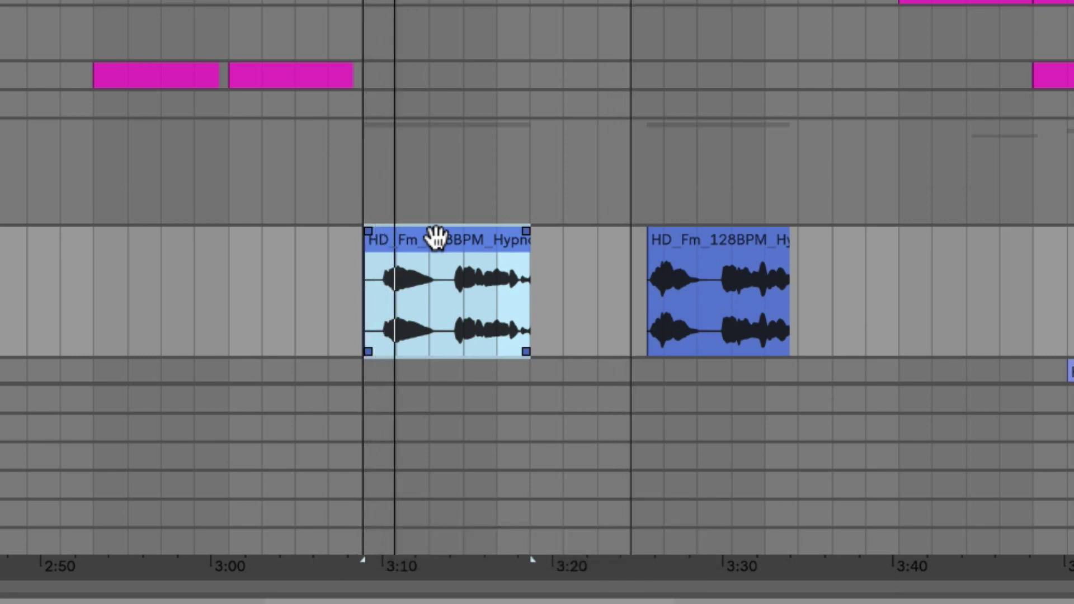
key("super+2")
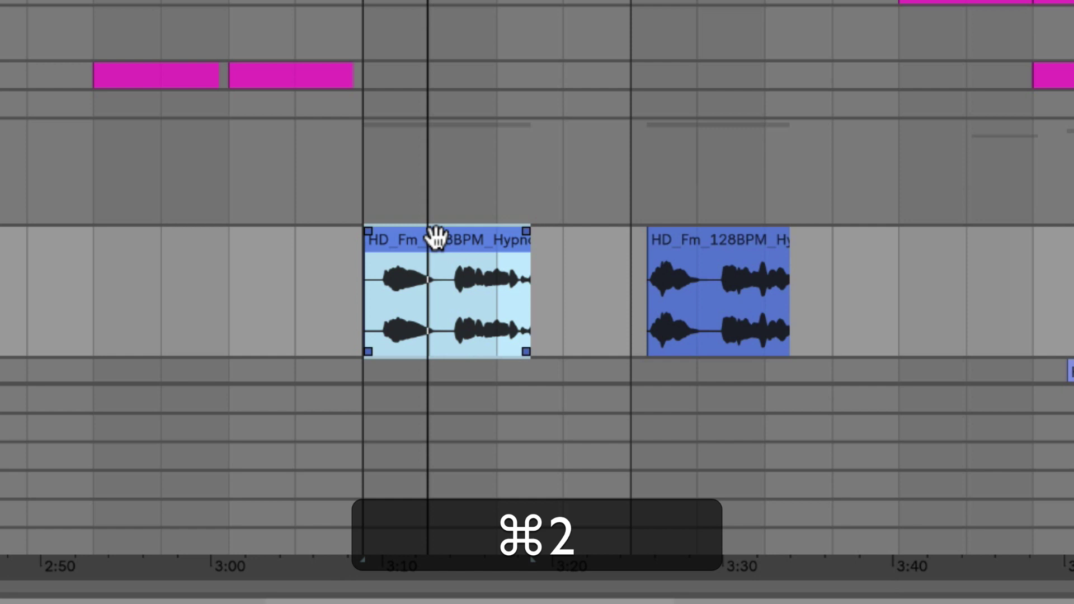
key("super+Right")
key("Right")
key("Left")
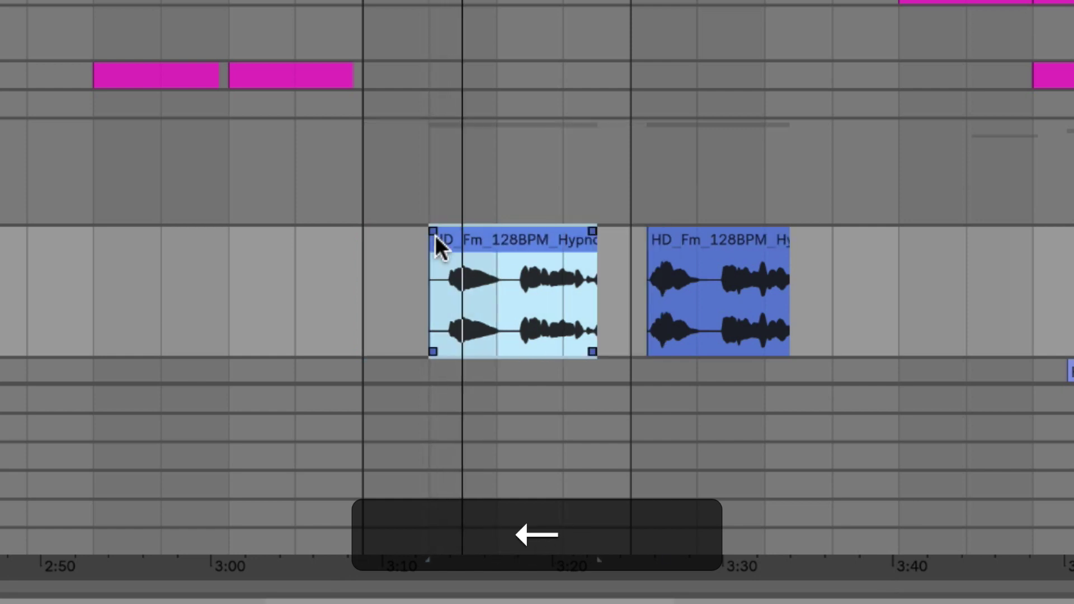
key("Left")
key("super+2")
key("super+Left")
key("Left")
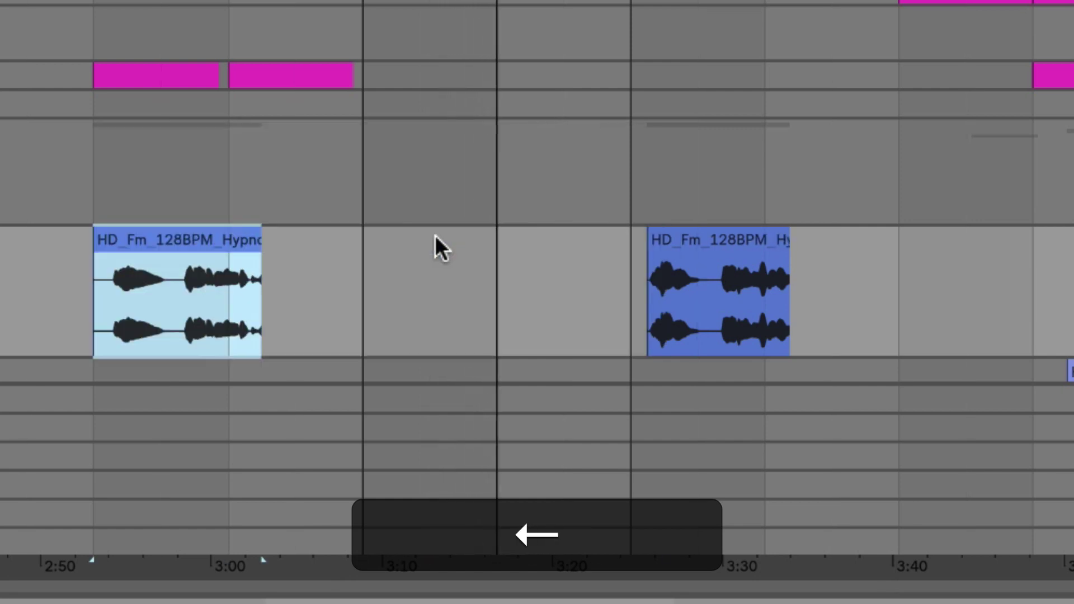
key("Left")
key("Right")
key("Right")
key("Right")
key("super+Right")
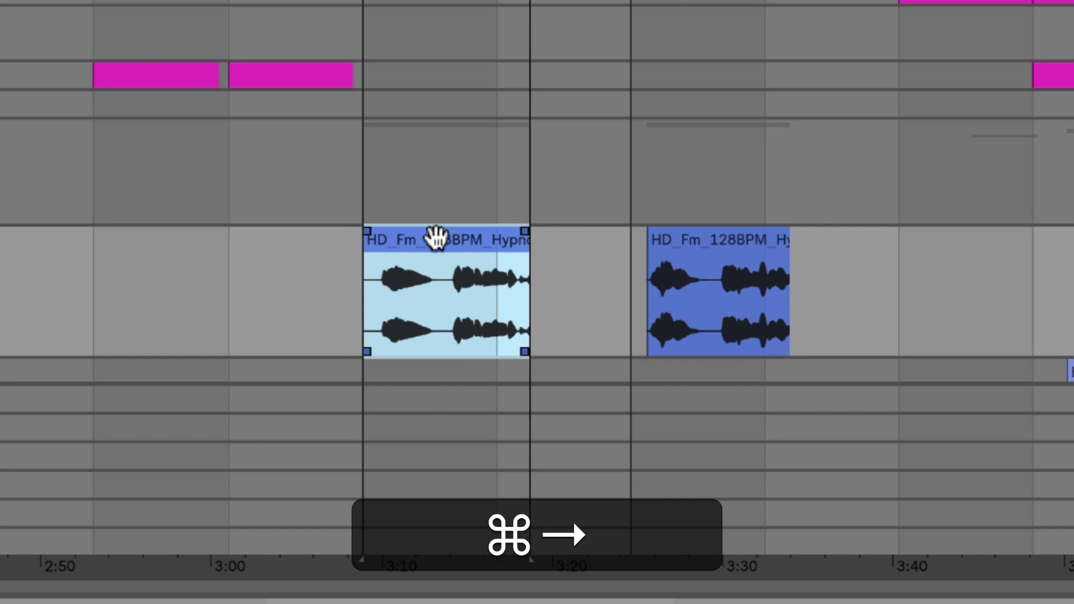
key("super+1")
key("super+Right")
key("Right")
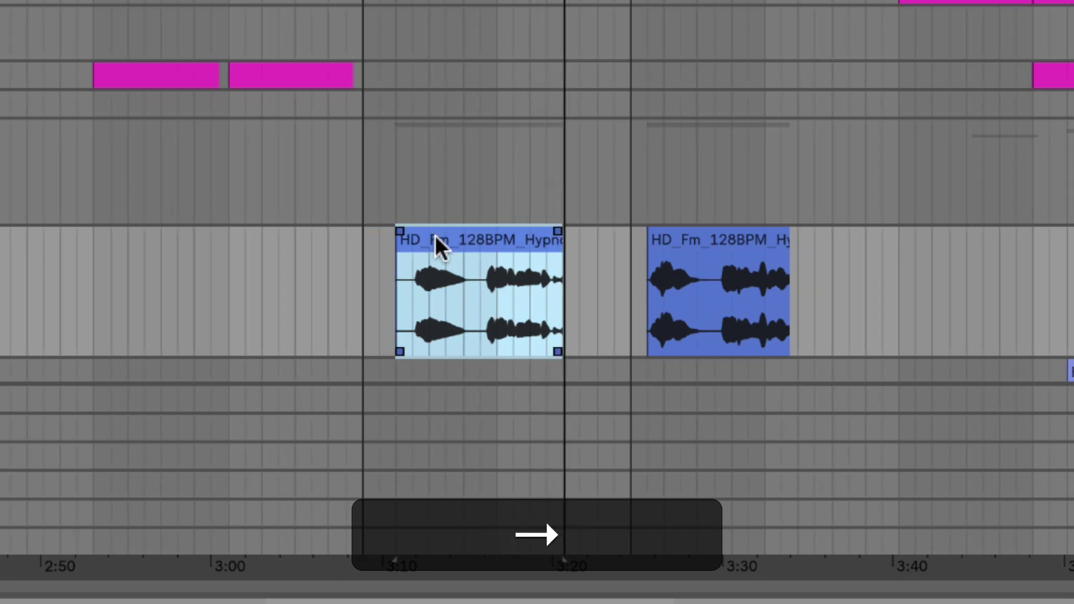
key("Right")
key("Right")
key("Right")
key("Right")
key("Left")
key("Left")
key("Left")
key("super+Left")
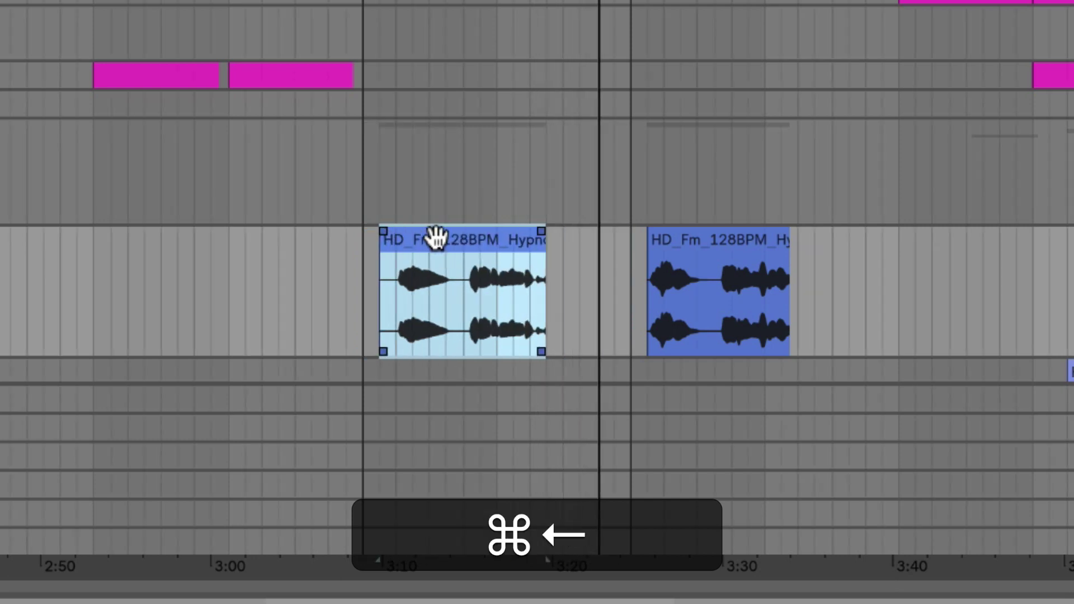
key("super+Right")
key("super+Left")
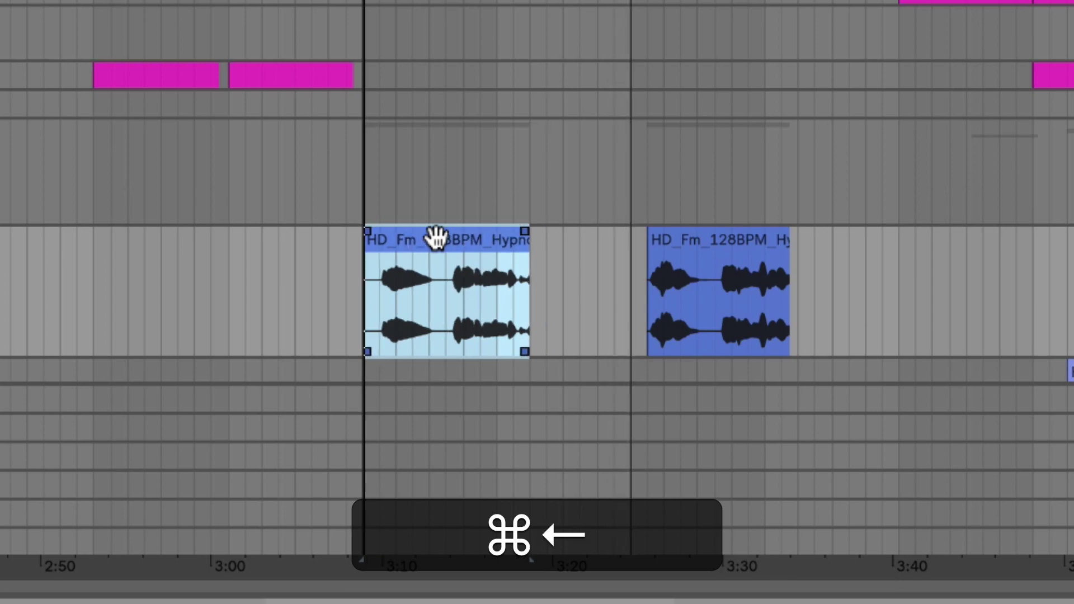
Step: Widen the grid with Cmd+2 and open the clip's Re-Pitch warp mode list
key("super+2")
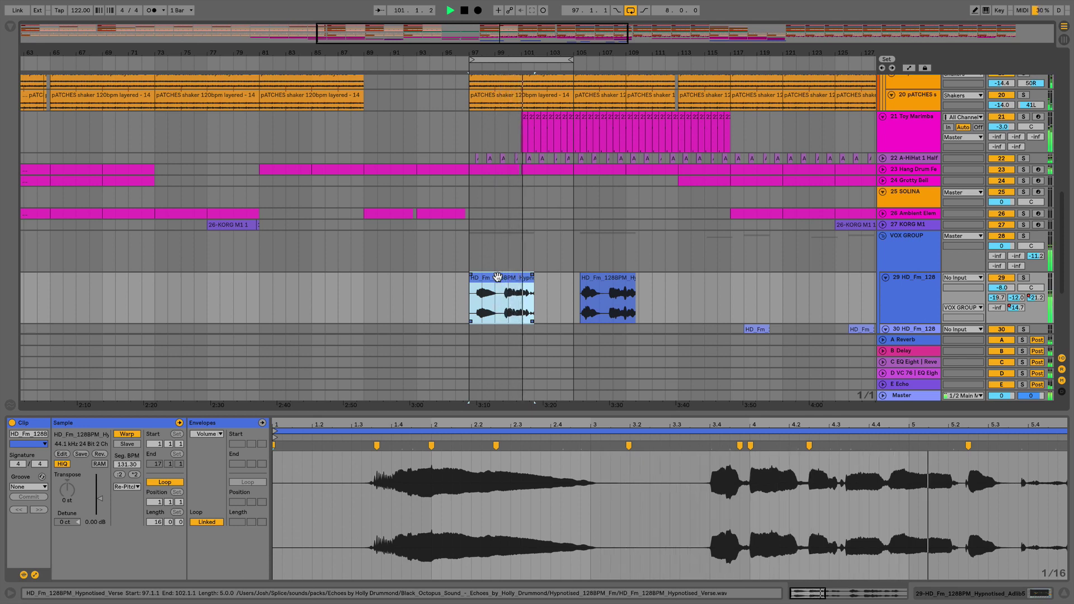
left_click(125, 487)
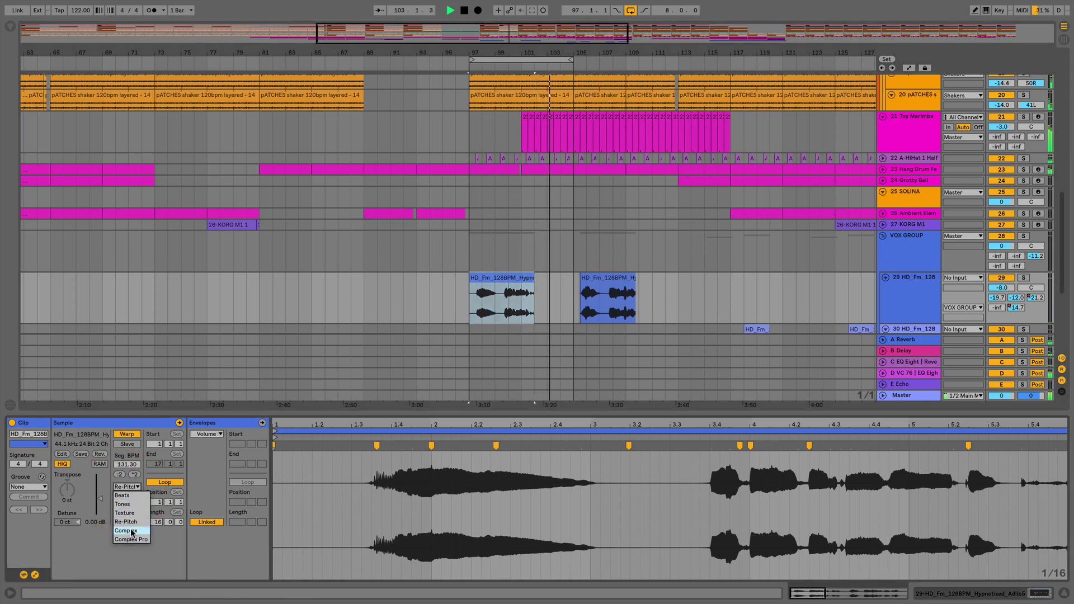
Step: Switch the copied clip to Complex warp and select the sample's opening phrase up to bar 6
left_click(132, 531)
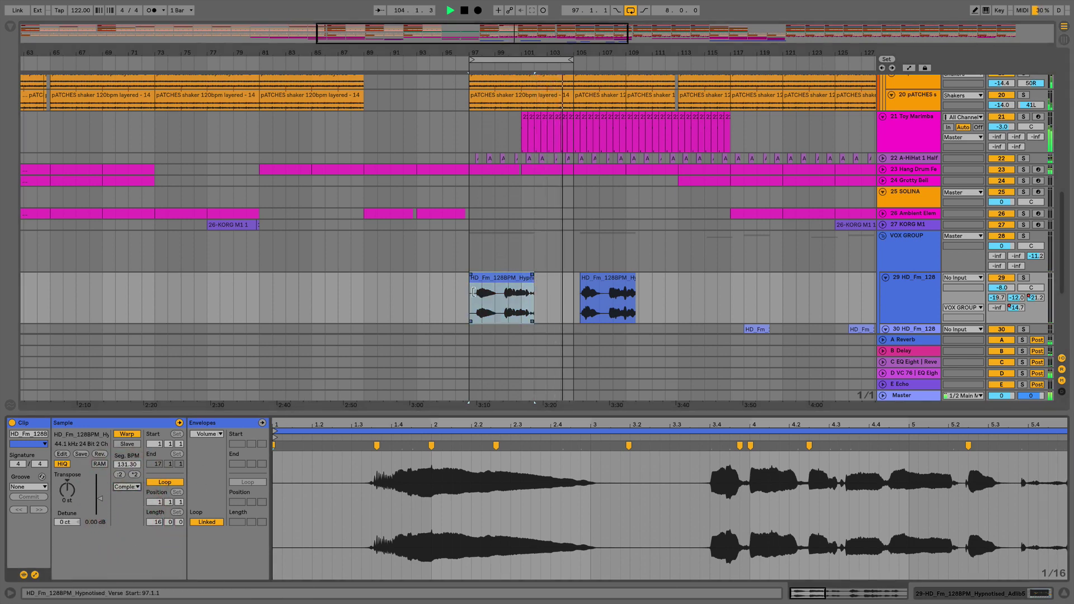
scroll(493, 285, "down", 1)
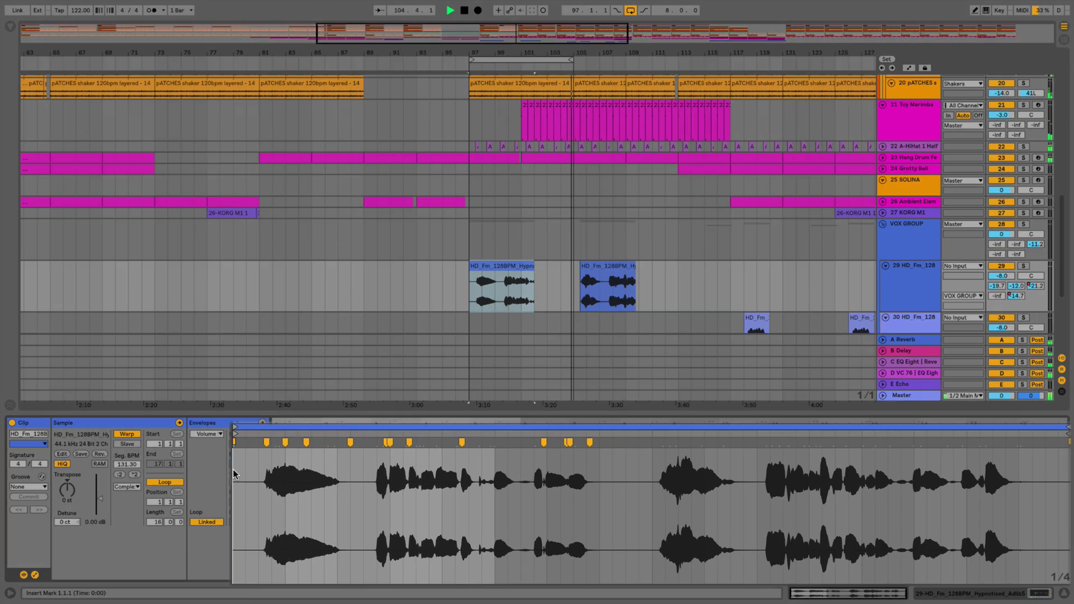
left_click_drag(283, 472, 520, 477)
mouse_move(343, 460)
left_mouse_down()
mouse_move(177, 456)
mouse_move(372, 468)
mouse_move(344, 466)
left_mouse_up()
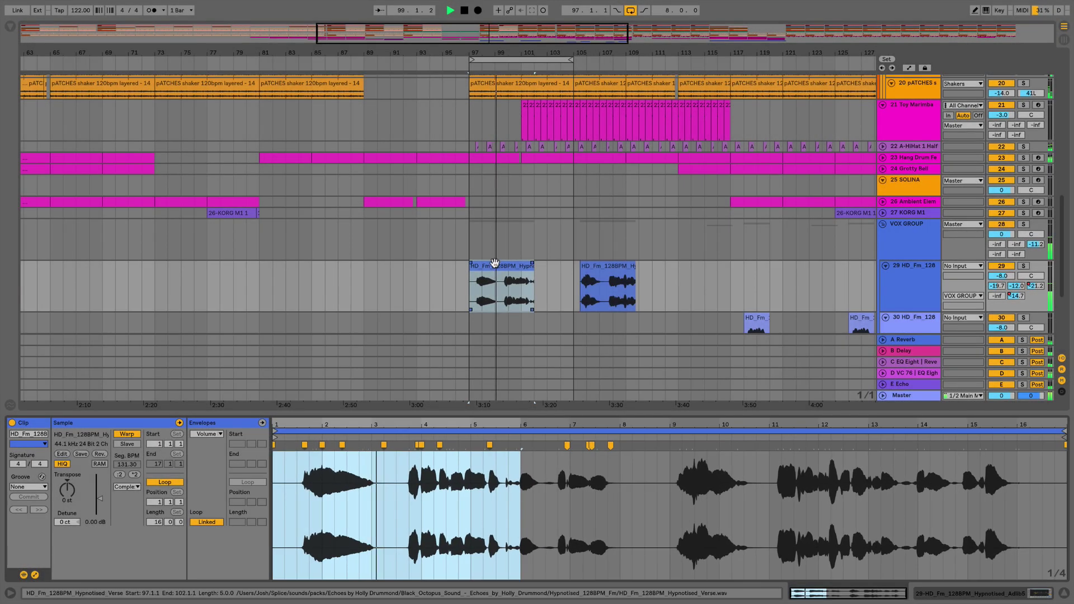
left_click(494, 274)
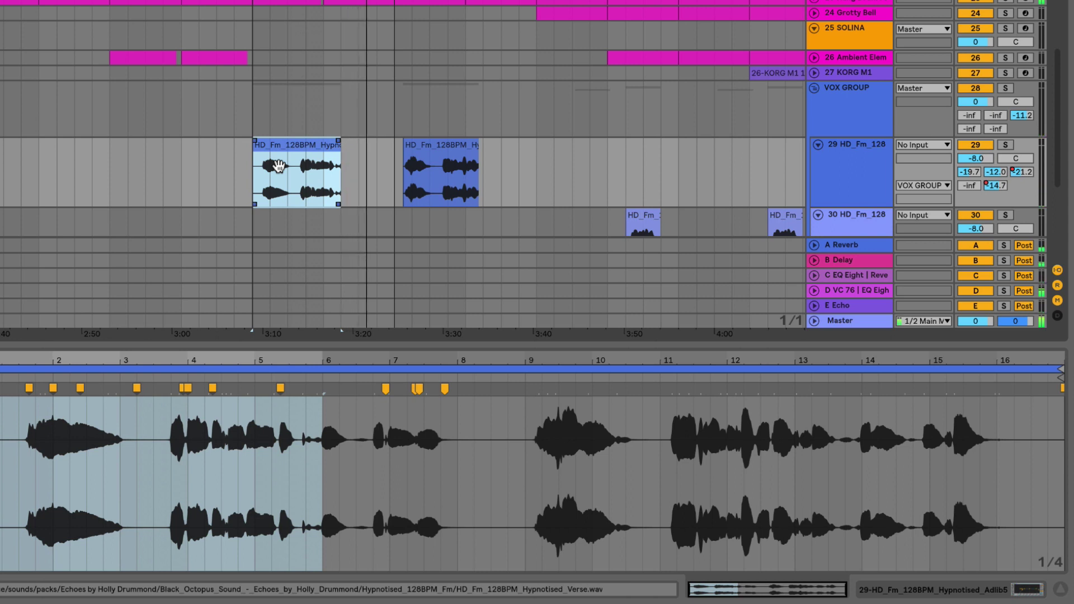
Step: Slide the audio inside the clip so it plays from near sample bar 11, clip unmoved
key("alt")
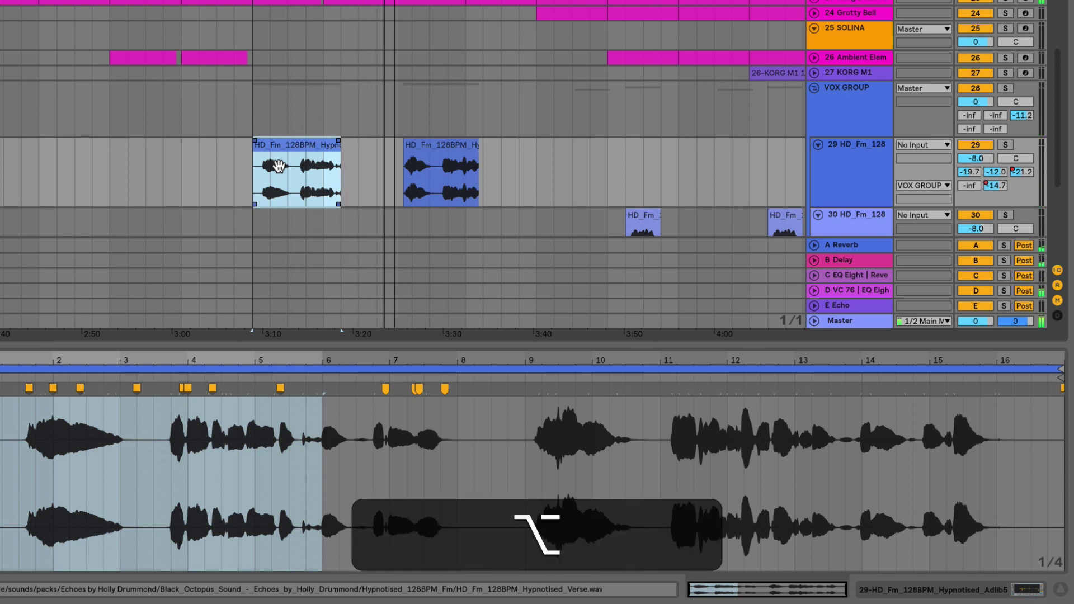
key("shift")
mouse_move(283, 175)
left_mouse_down()
mouse_move(125, 168)
mouse_move(407, 166)
mouse_move(275, 168)
left_mouse_up()
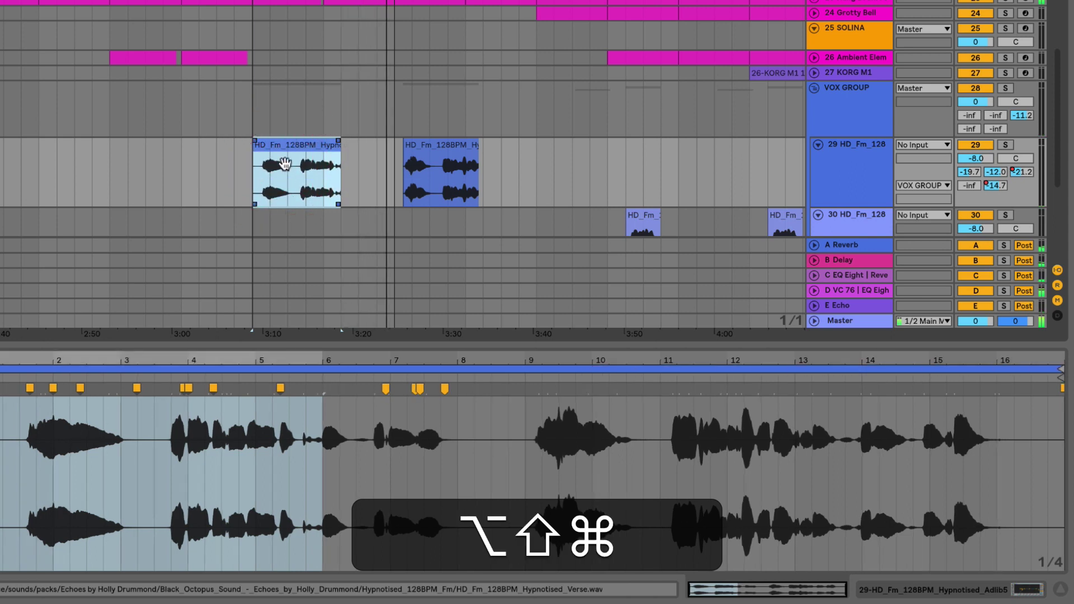
mouse_move(292, 169)
left_mouse_down()
mouse_move(223, 175)
mouse_move(302, 172)
mouse_move(105, 175)
mouse_move(118, 173)
left_mouse_up()
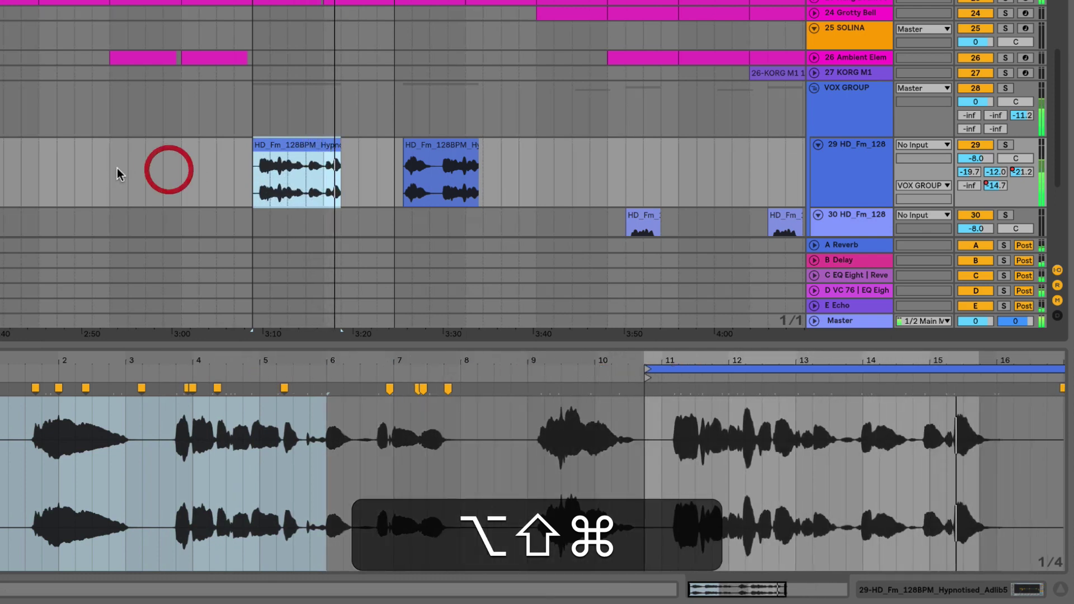
Step: Undo the audio slide, audition the clip, and reverse it with R
key("super+z")
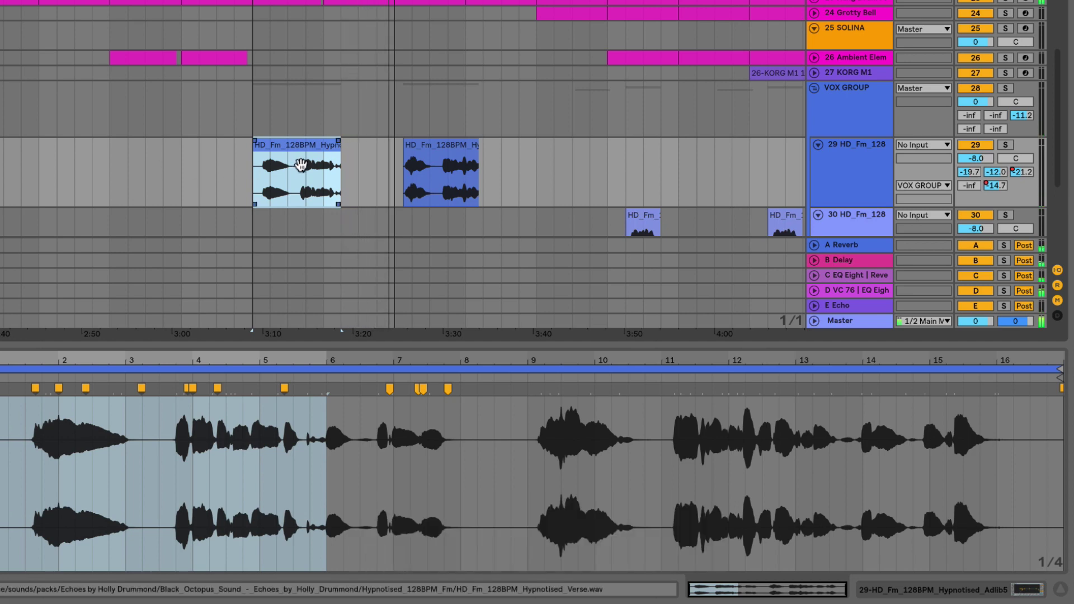
key("space")
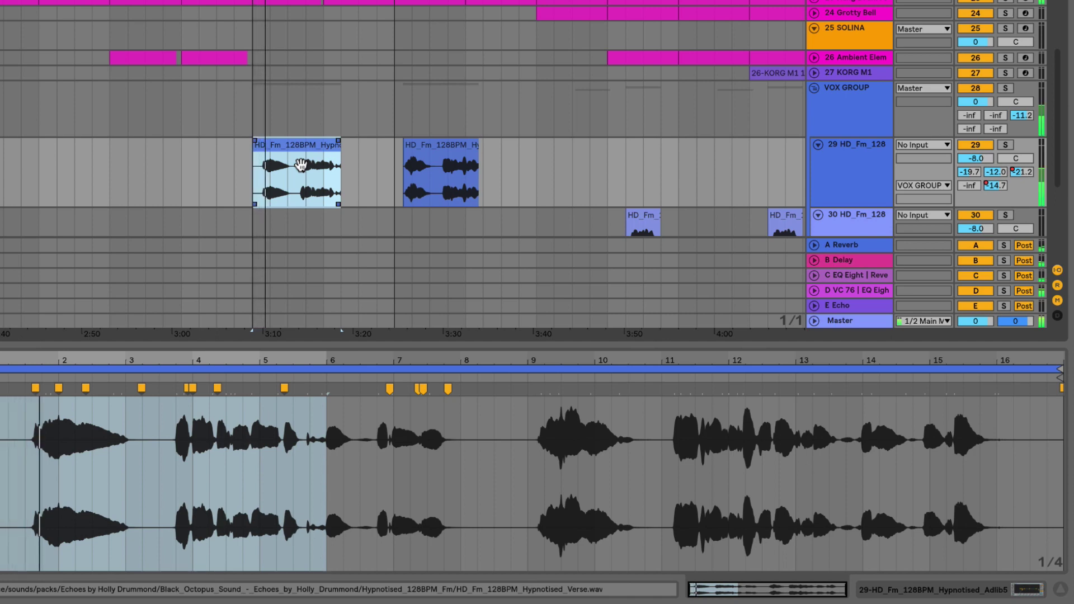
left_click(277, 145)
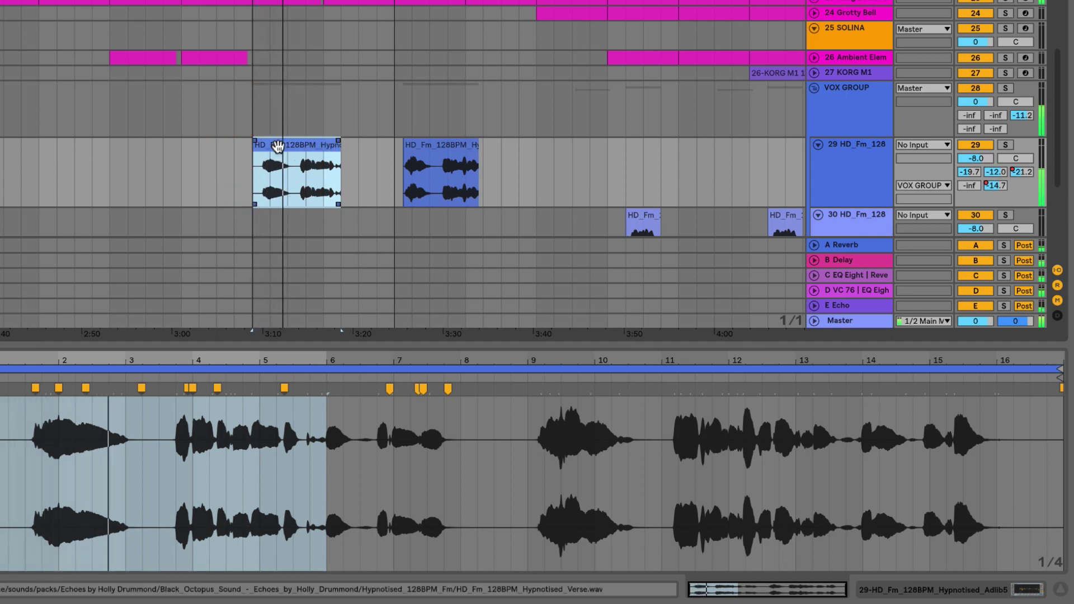
key("r")
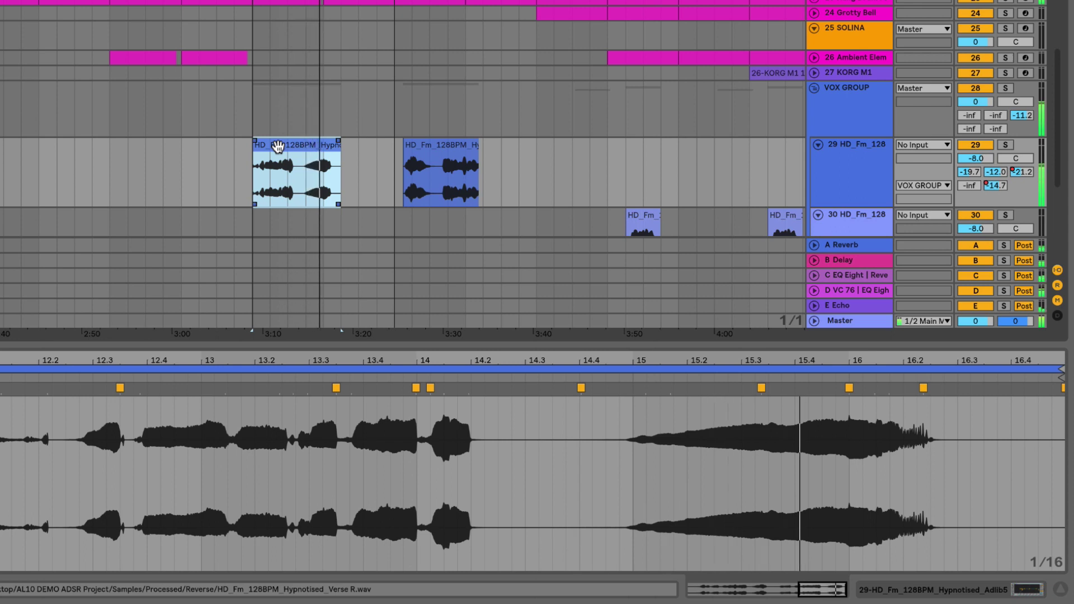
Step: Un-reverse the clip, then split and reverse a short range near its start
key("r")
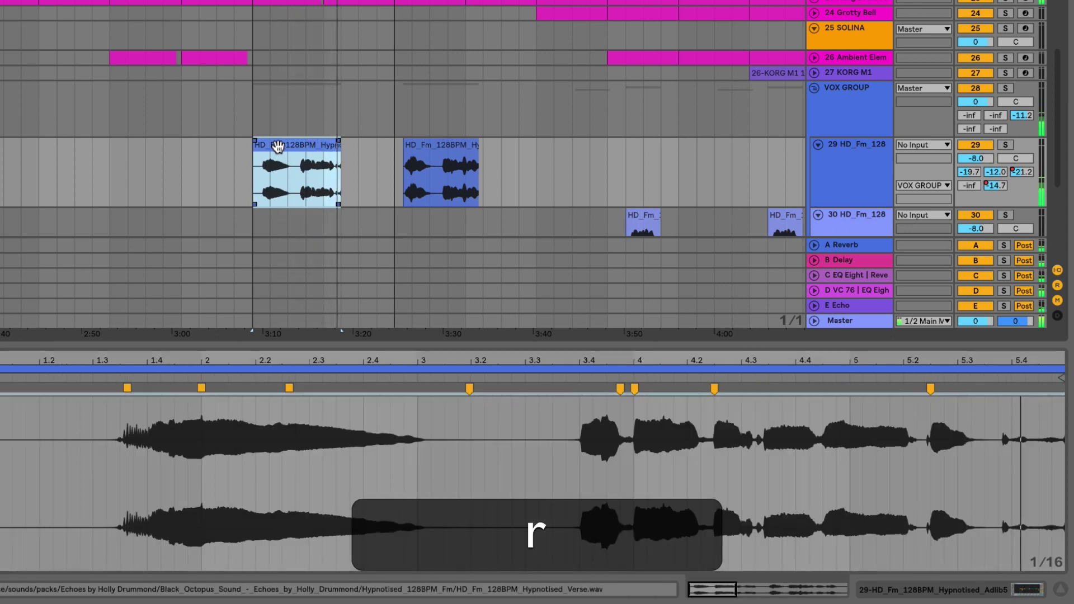
left_click(287, 184)
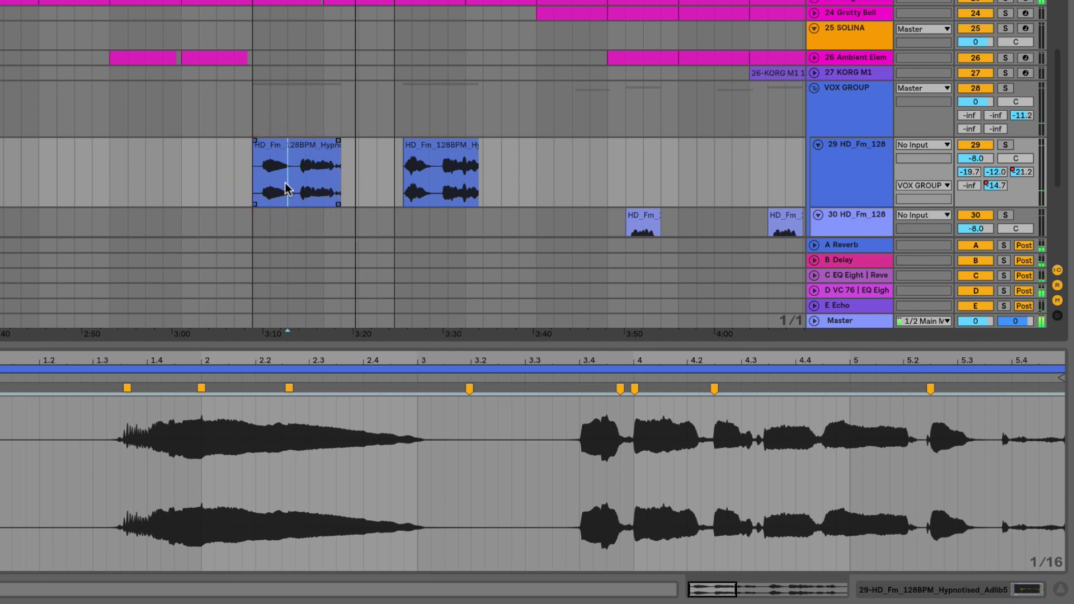
left_click(256, 184)
left_click(276, 148)
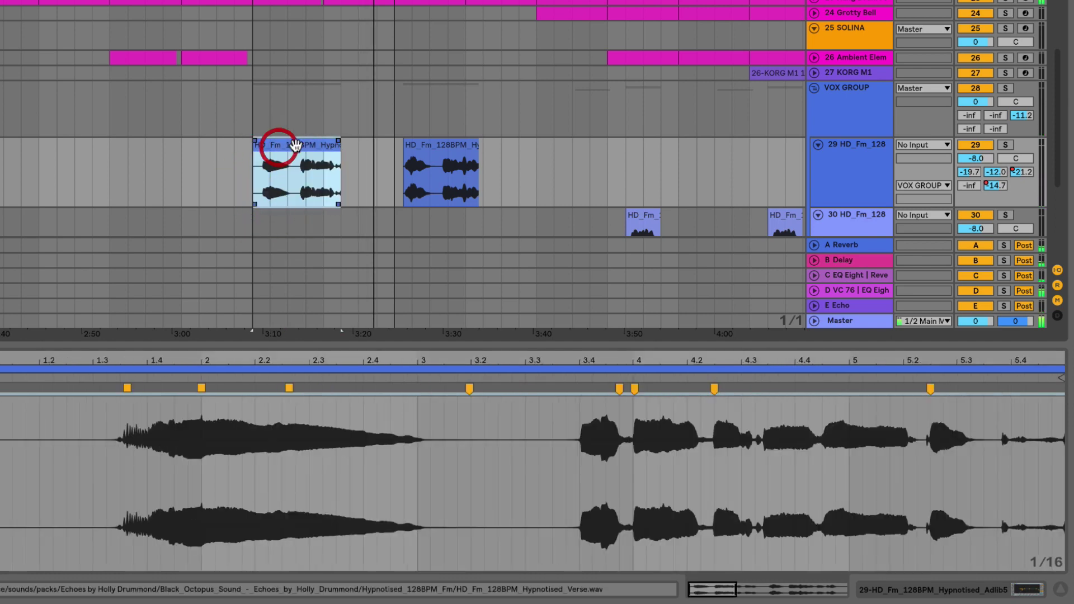
left_click(278, 190)
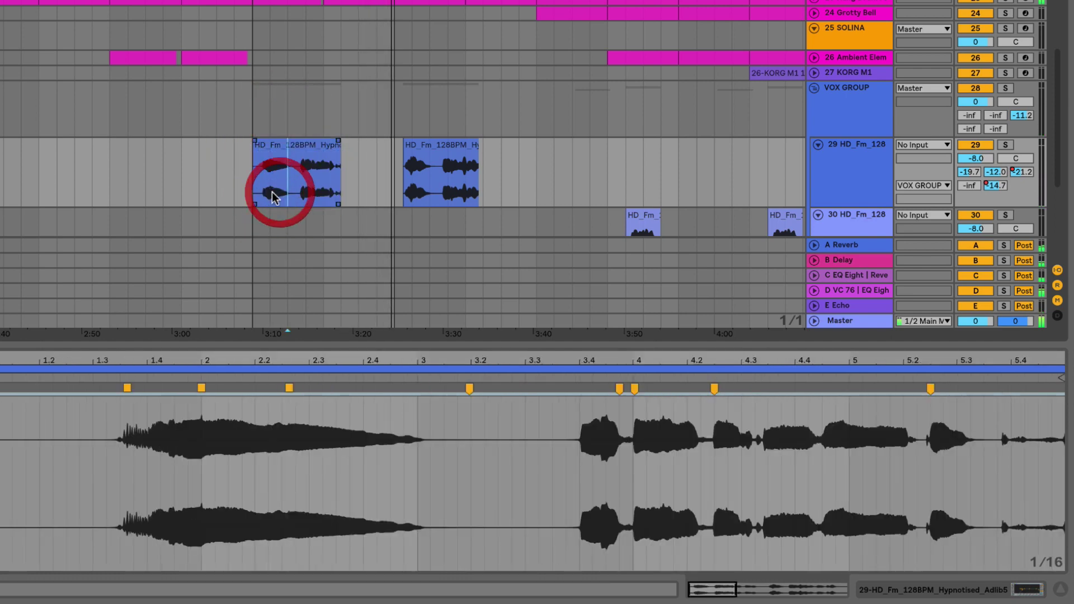
left_click_drag(274, 196, 281, 195)
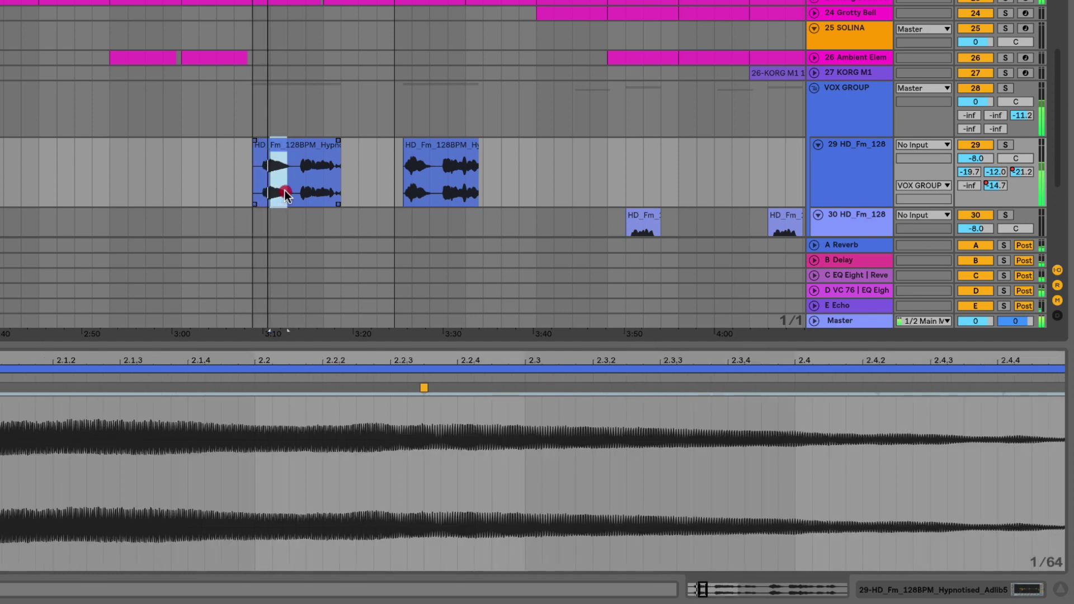
key("r")
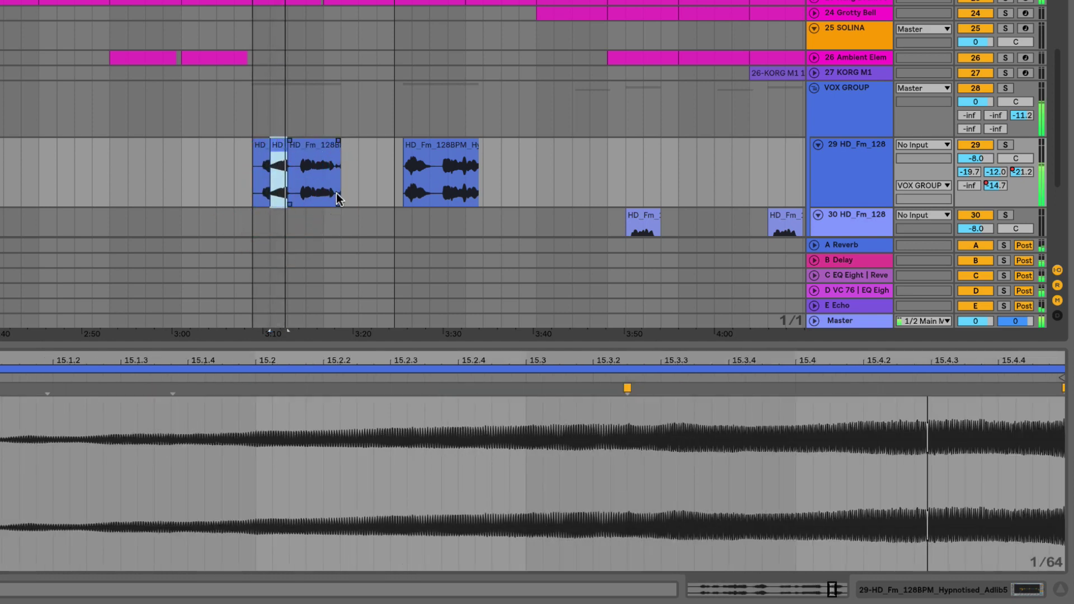
Step: Reverse a short range at the clip's end, then undo the split
left_click(308, 190)
left_click_drag(339, 191, 323, 189)
key("r")
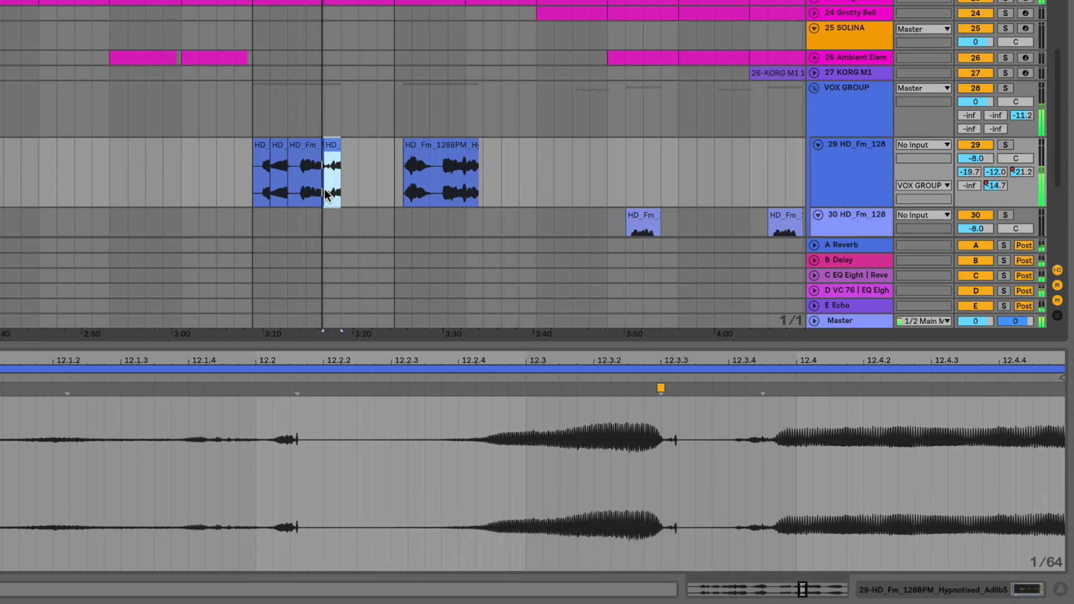
key("super")
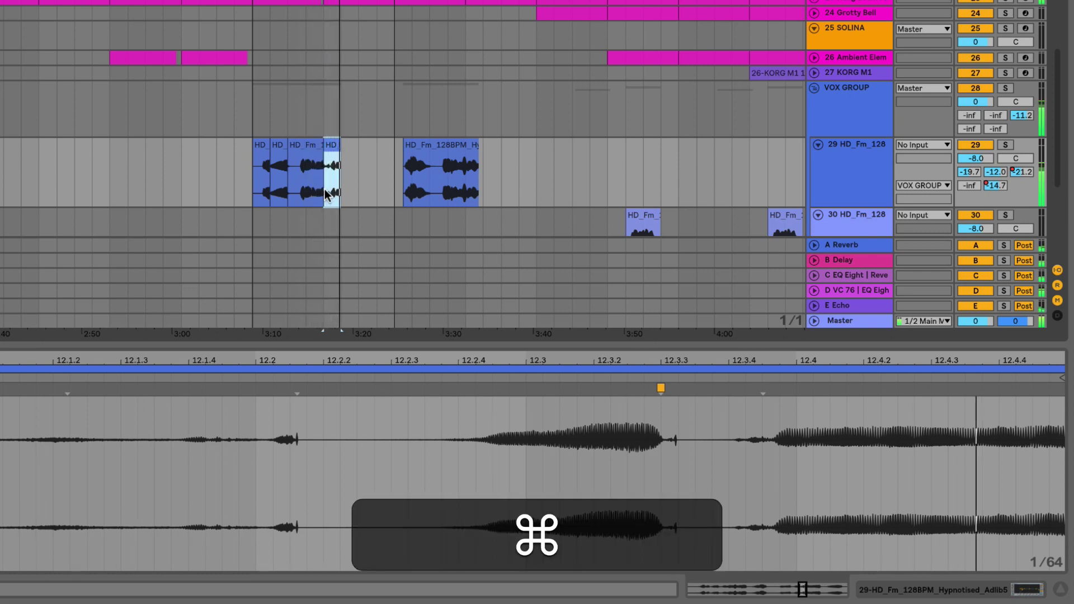
key("super+z")
Step: Reverse the clip's middle part, then undo so the clip is whole and forward
left_click(271, 189)
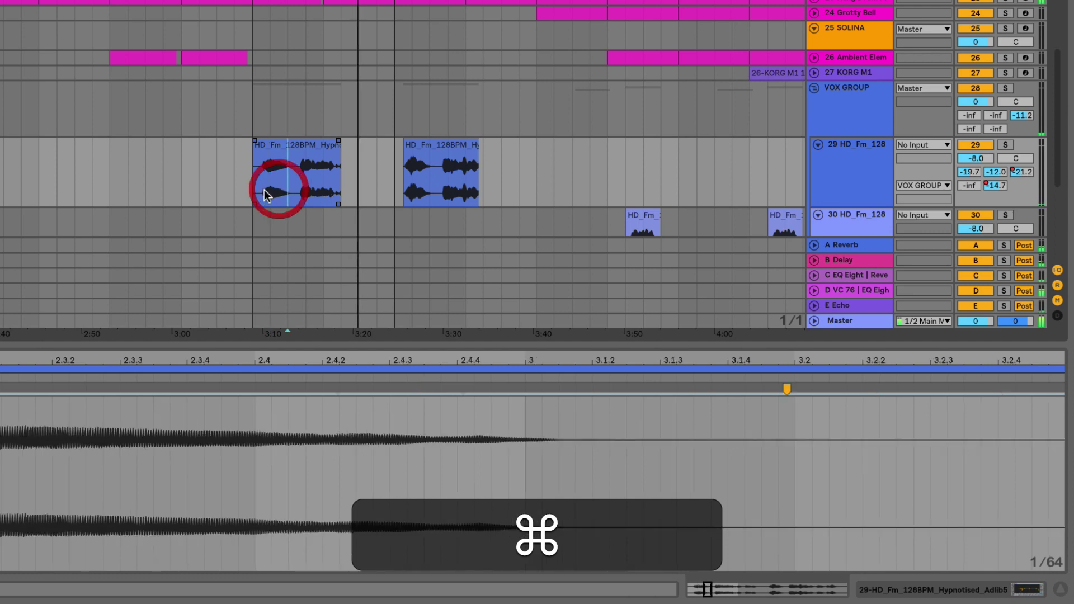
left_click(288, 192)
left_click(304, 191, "shift")
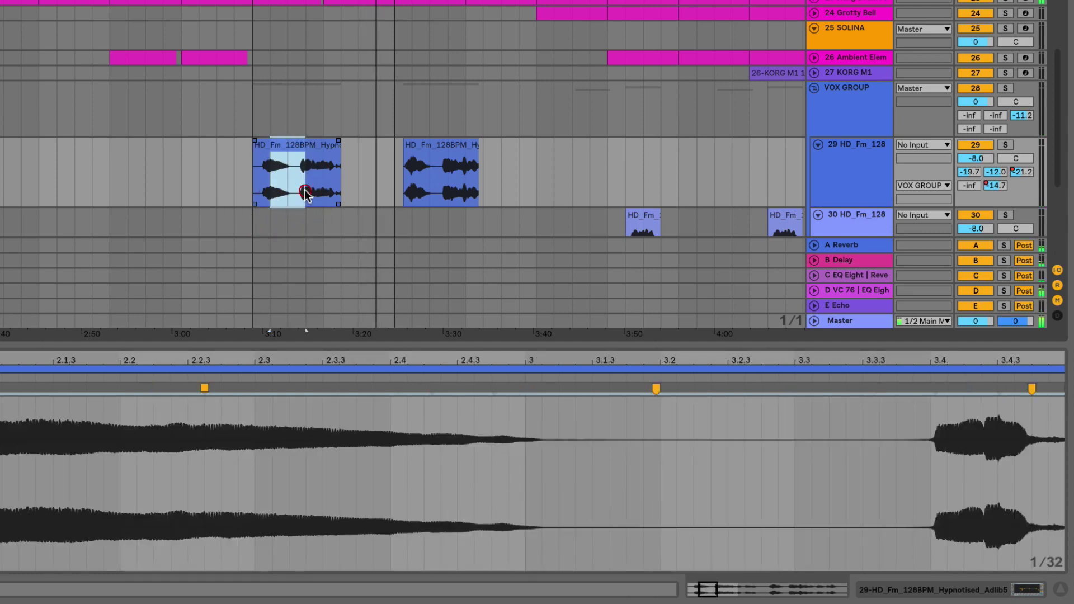
key("r")
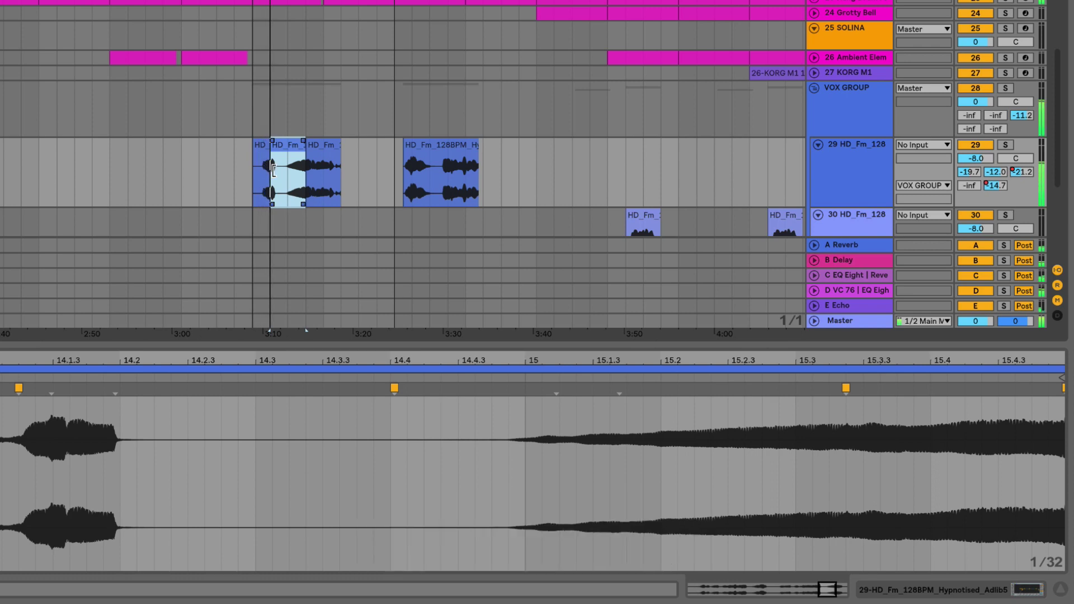
scroll(306, 331, "up", 5)
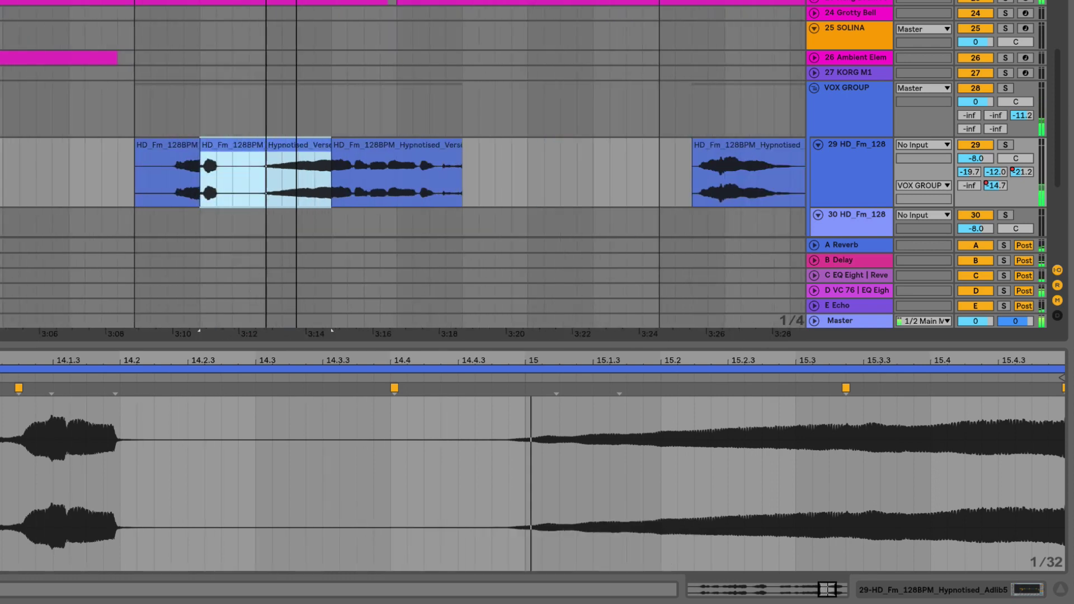
scroll(312, 331, "down", 3)
scroll(312, 330, "down", 3)
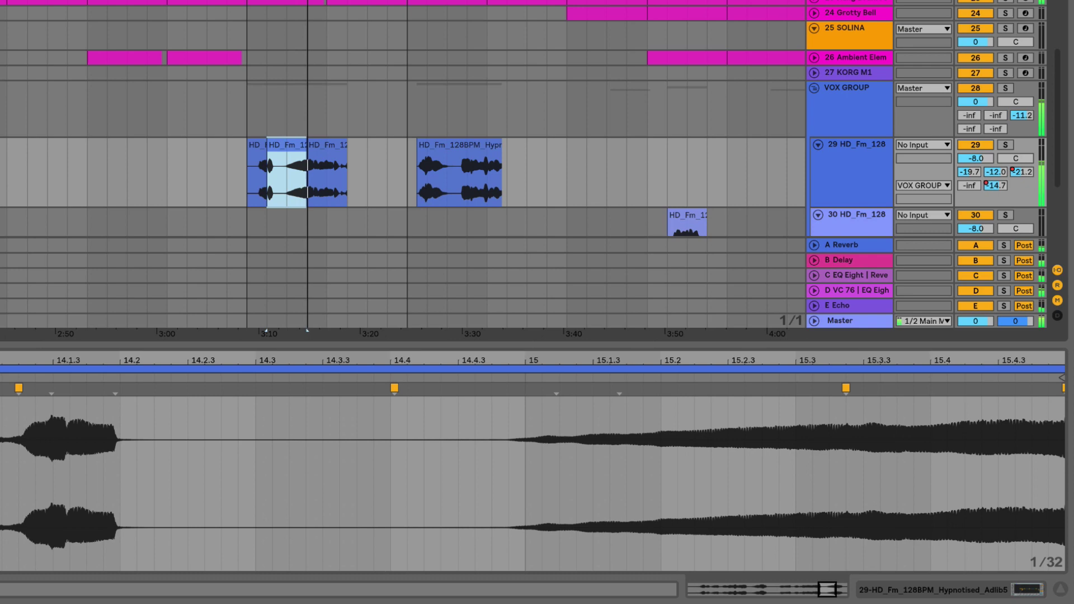
key("super+z")
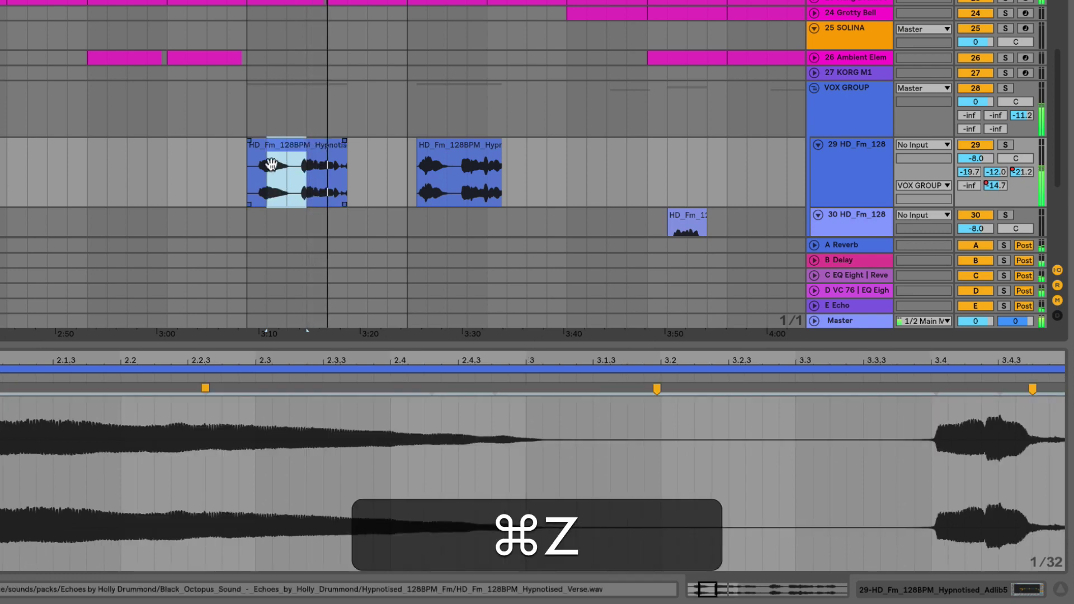
left_click(237, 170)
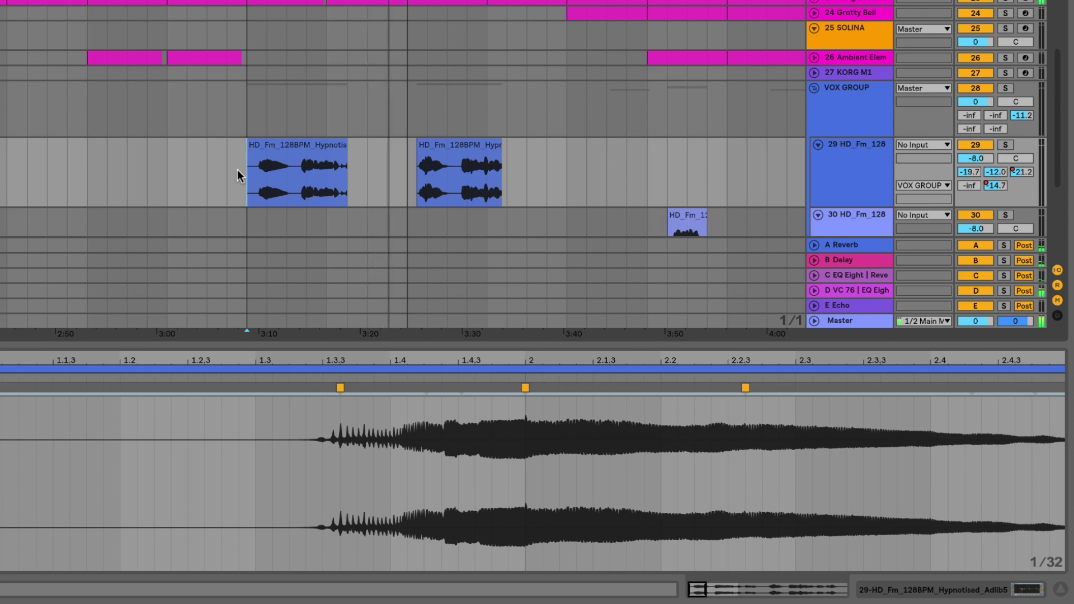
left_click(264, 189)
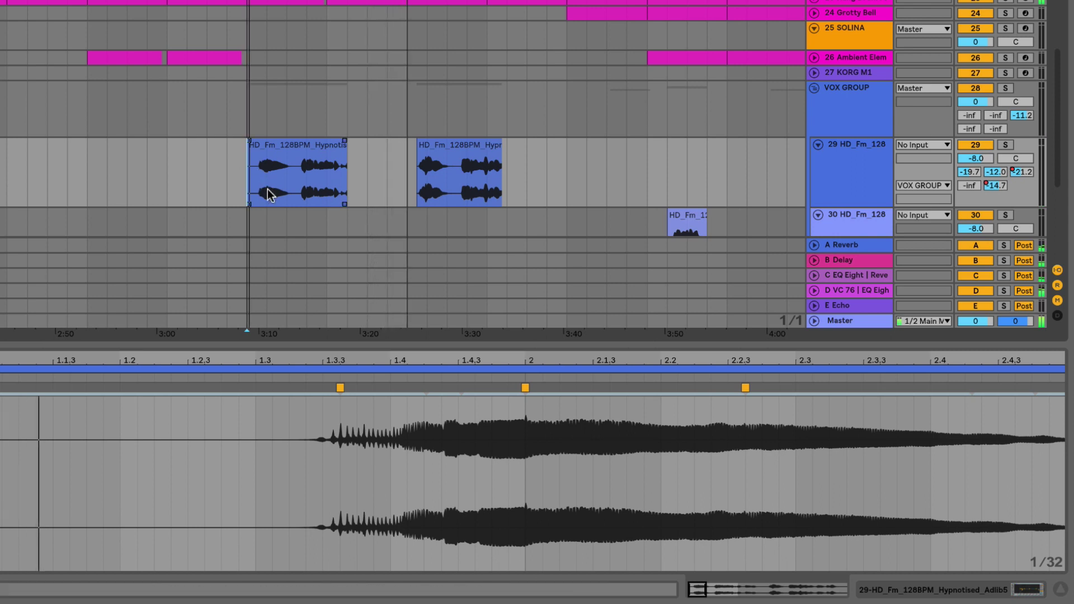
mouse_move(280, 148)
left_mouse_down()
mouse_move(218, 151)
mouse_move(342, 149)
mouse_move(282, 152)
left_mouse_up()
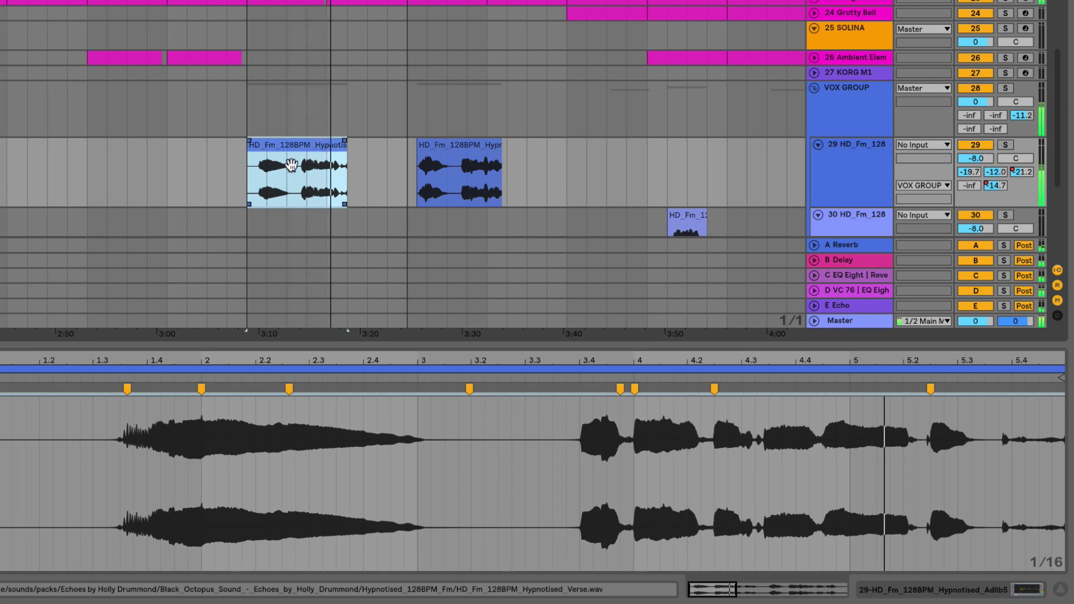
left_click(291, 166)
left_click(339, 181)
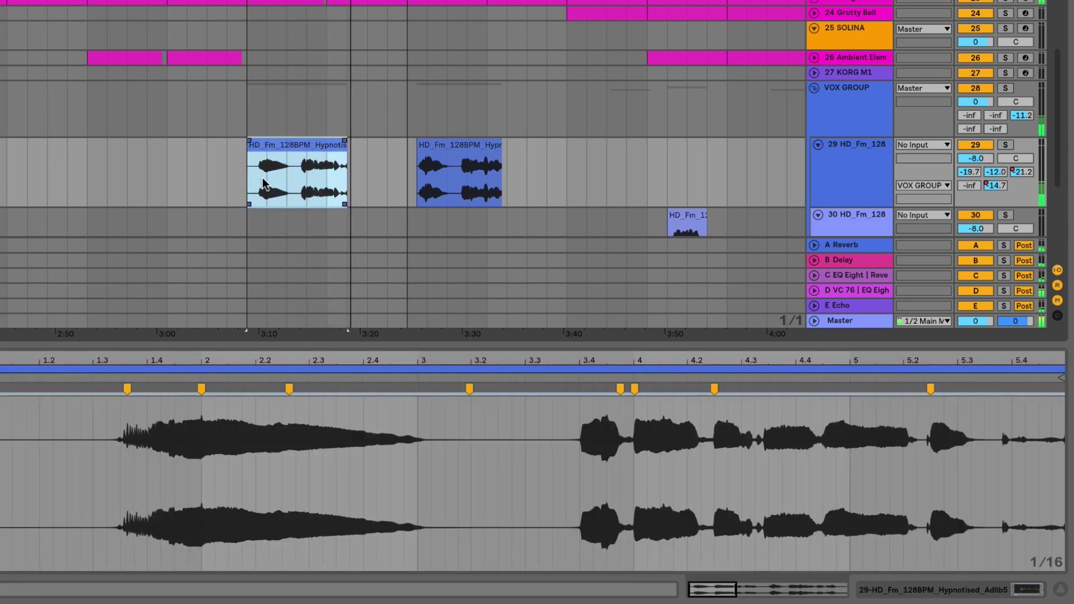
mouse_move(292, 173)
left_mouse_down()
mouse_move(182, 172)
mouse_move(323, 168)
mouse_move(299, 165)
left_mouse_up()
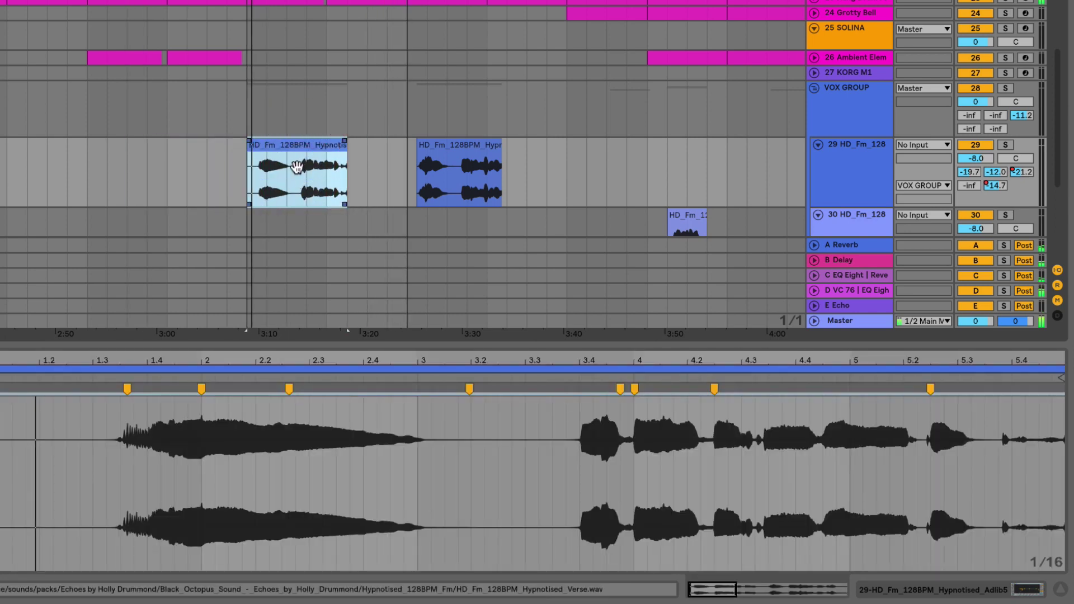
left_click_drag(287, 175, 180, 171)
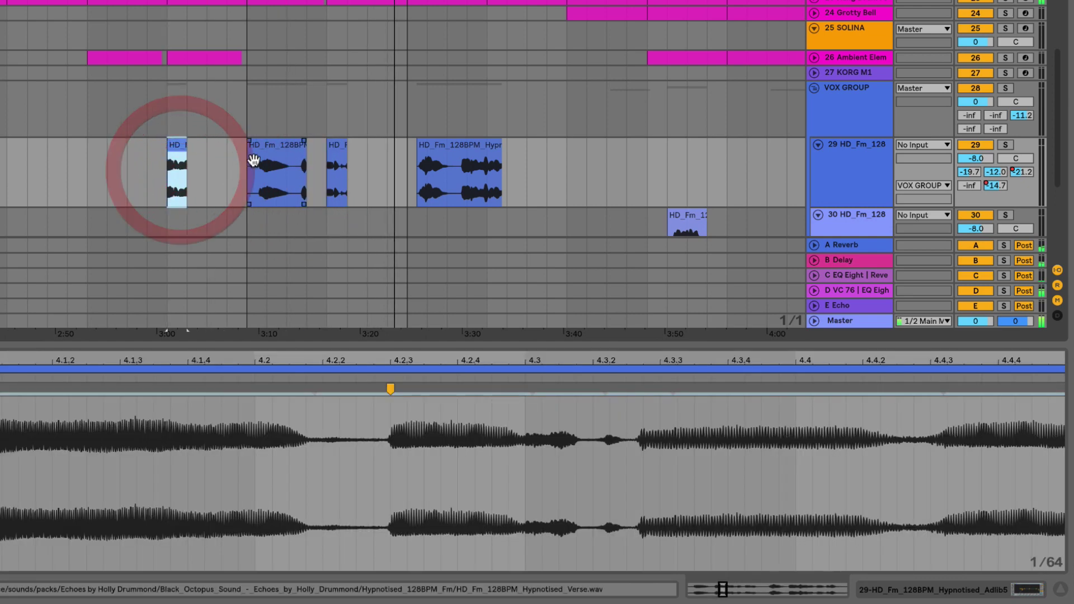
key("super+z")
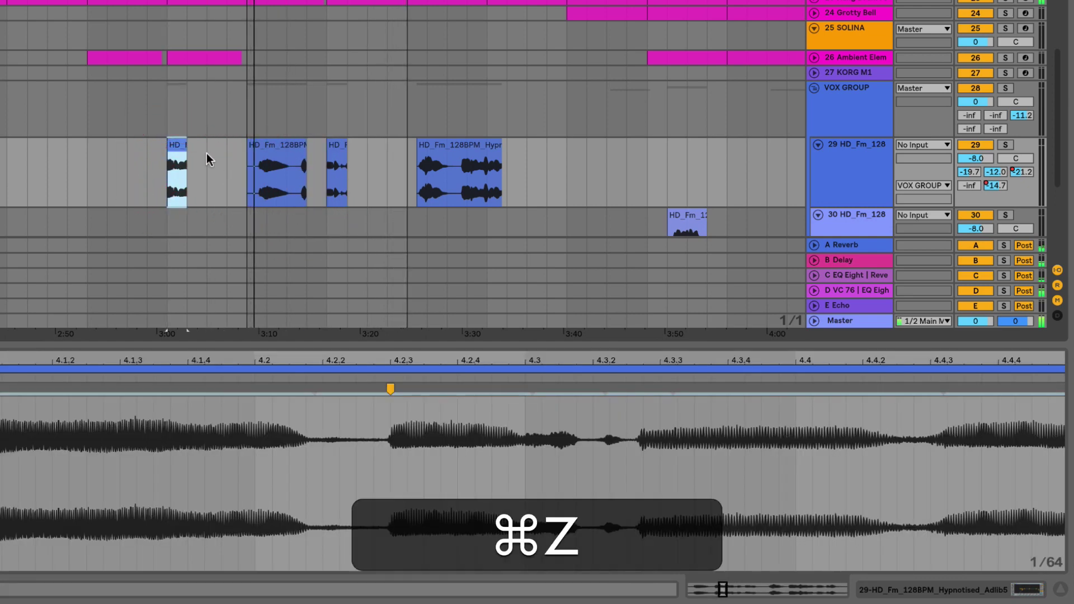
left_click_drag(317, 149, 195, 160)
key("alt")
scroll(194, 160, "left", 3)
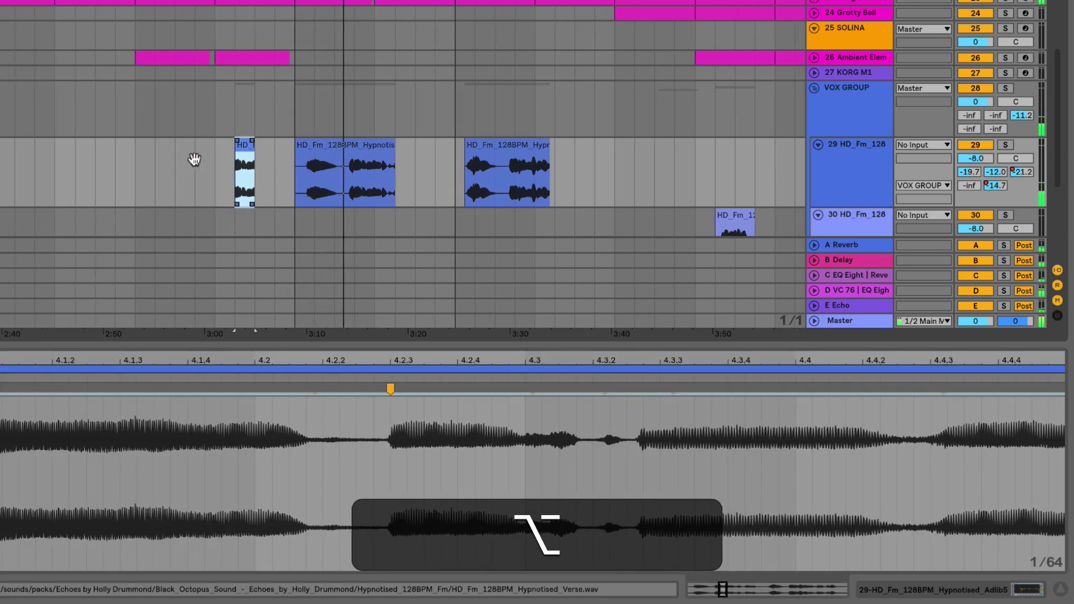
key("super")
key("super+z")
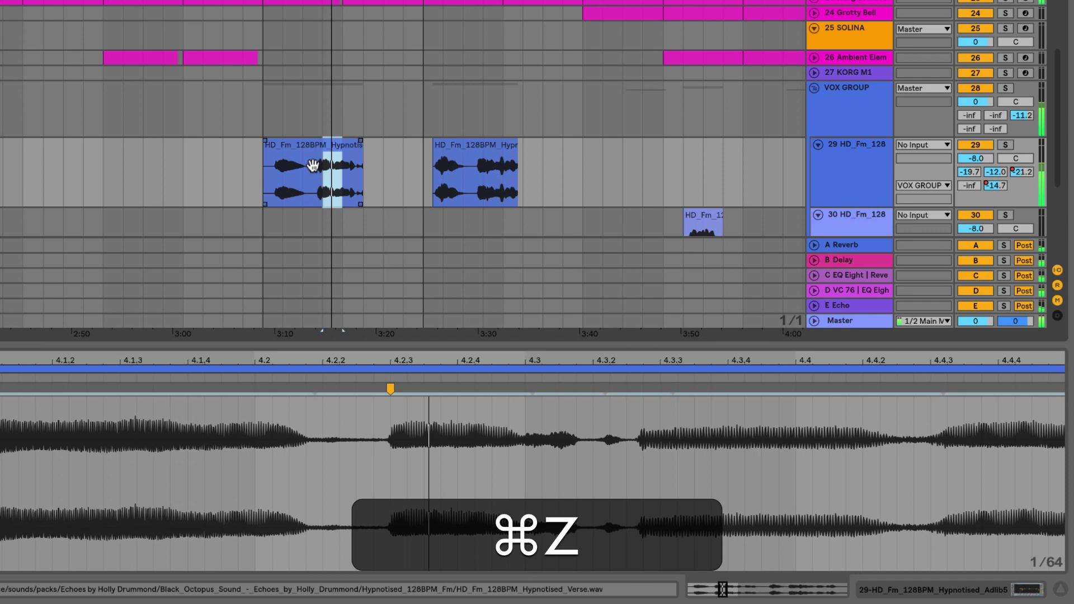
left_click(317, 187)
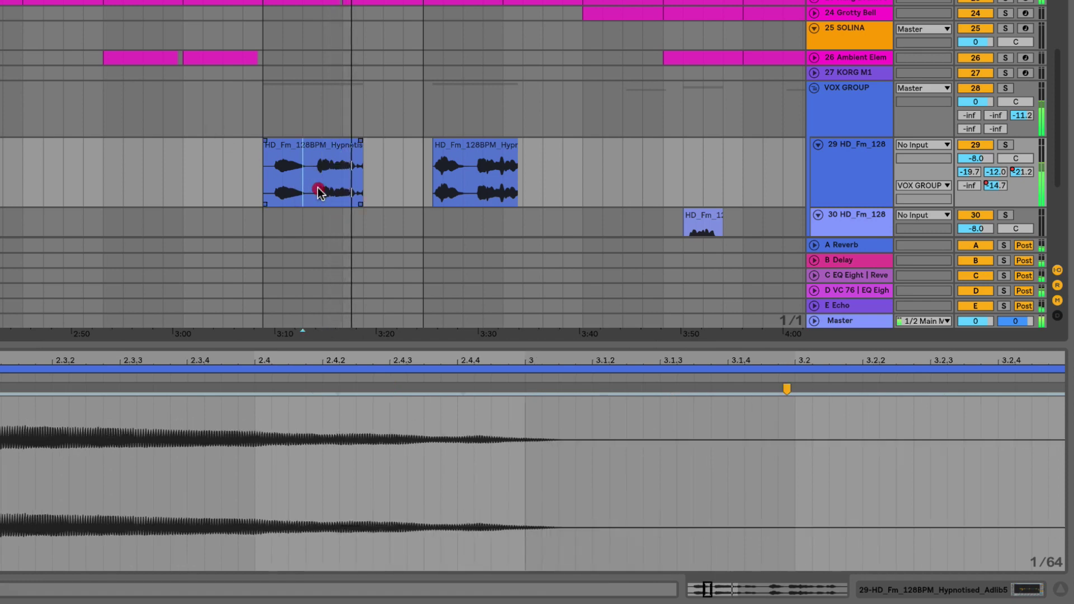
key("super")
key("super+d")
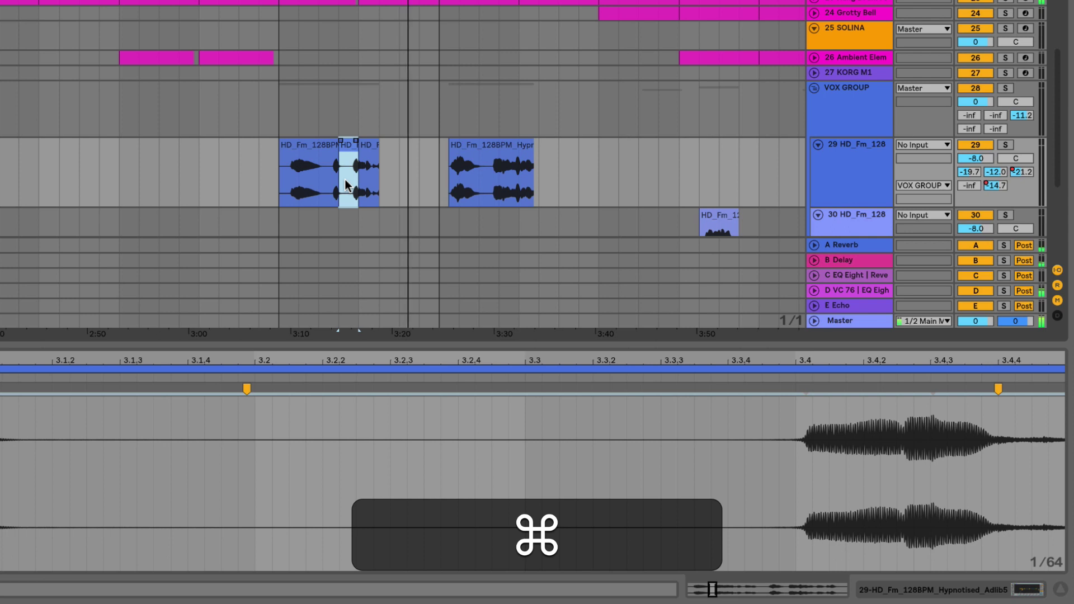
key("super+z")
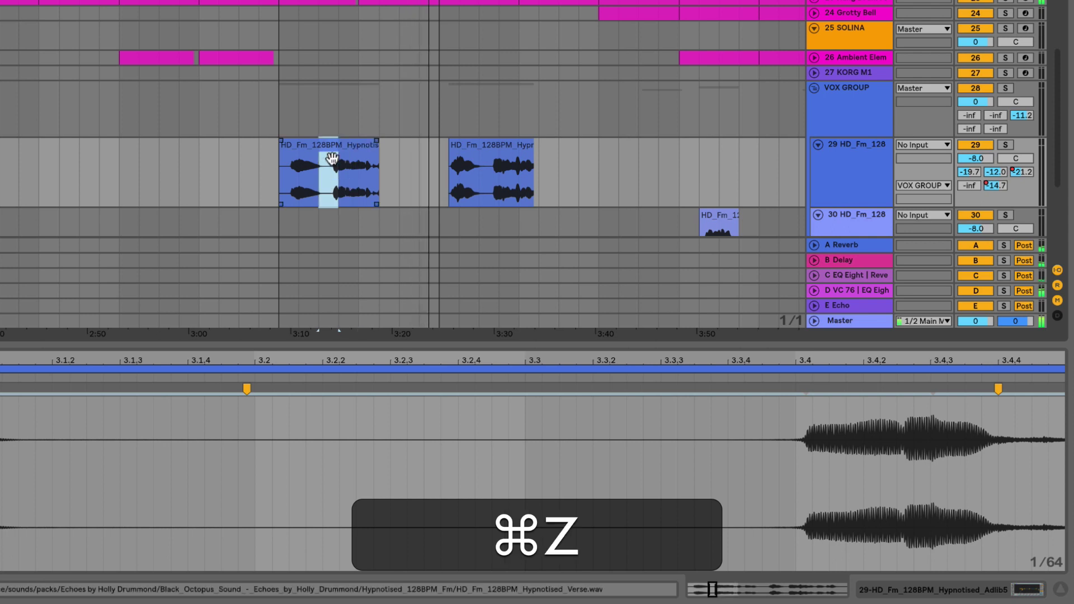
key("super")
key("super+c")
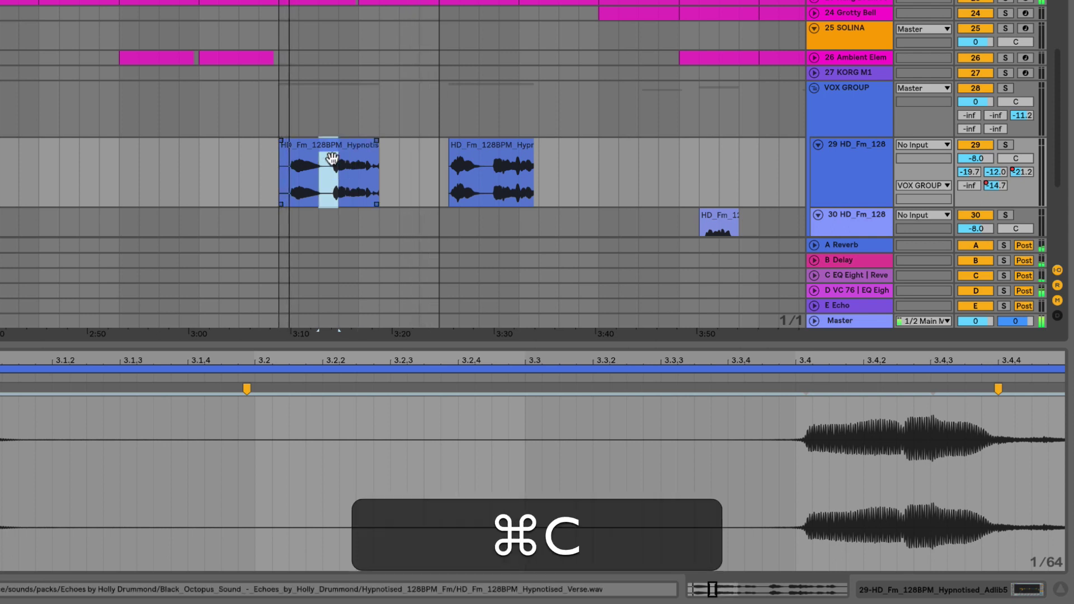
left_click(198, 167)
key("super+v")
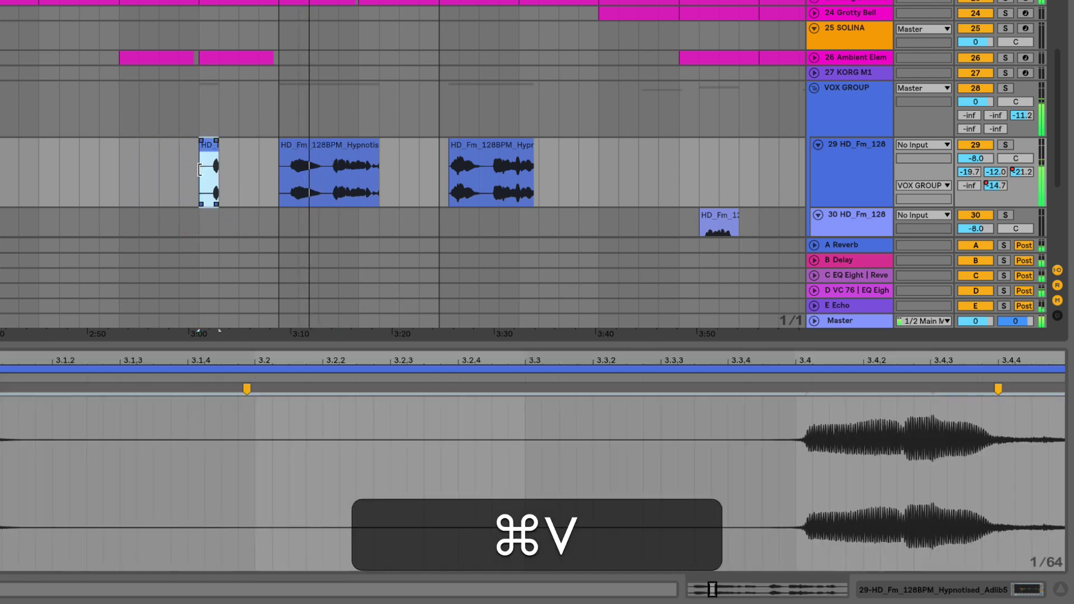
key("super")
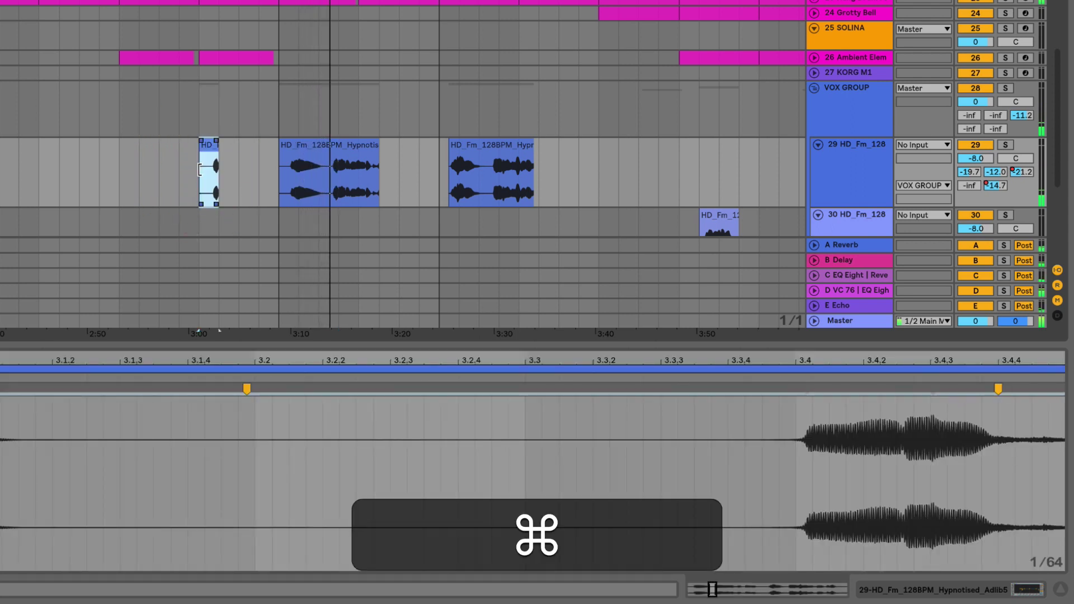
key("super+z")
Step: Mark a short range at the vocal clip's start and Alt-drag a copy left to about 3:00
left_click(300, 187)
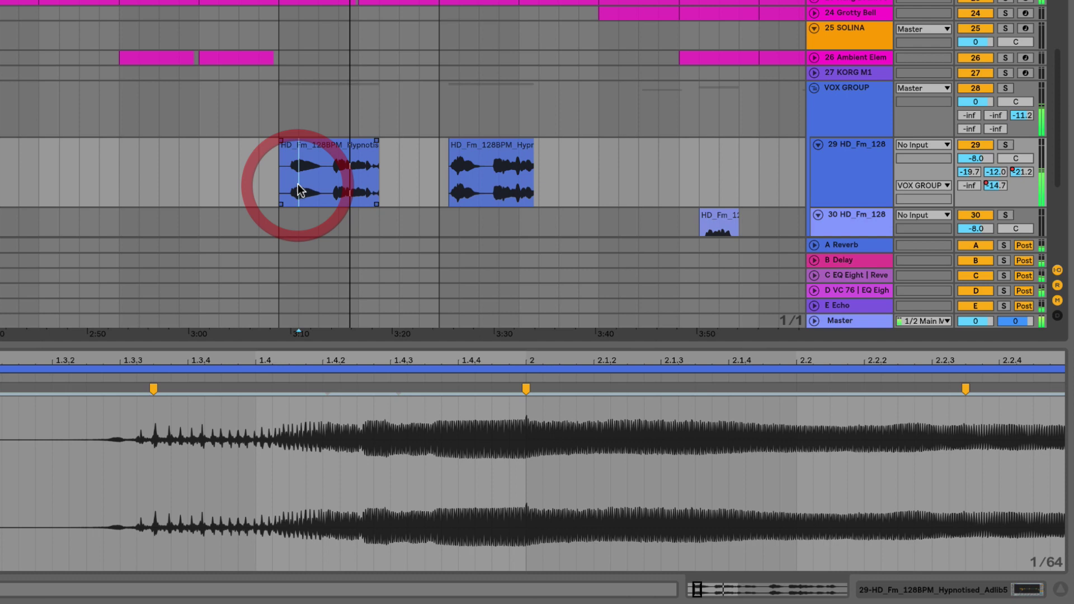
left_click_drag(300, 190, 353, 189)
key("super")
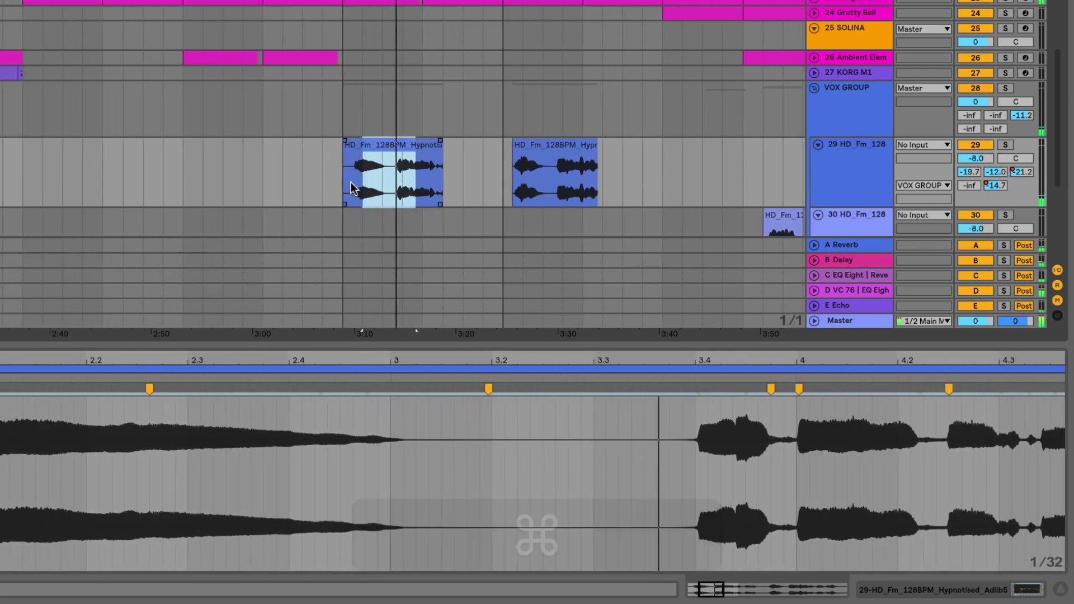
key("super+d")
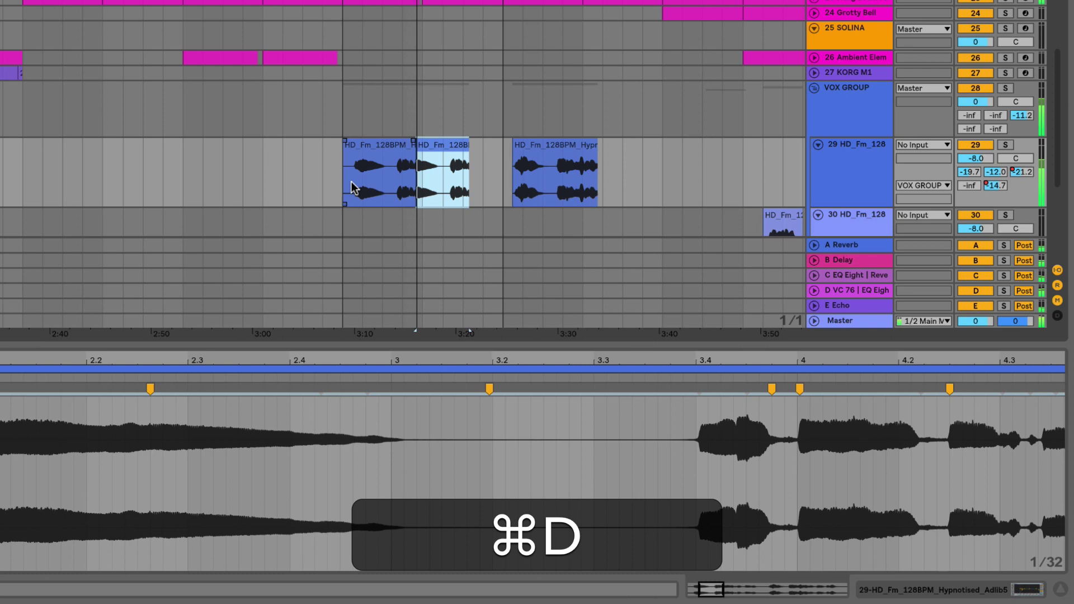
key("super+z")
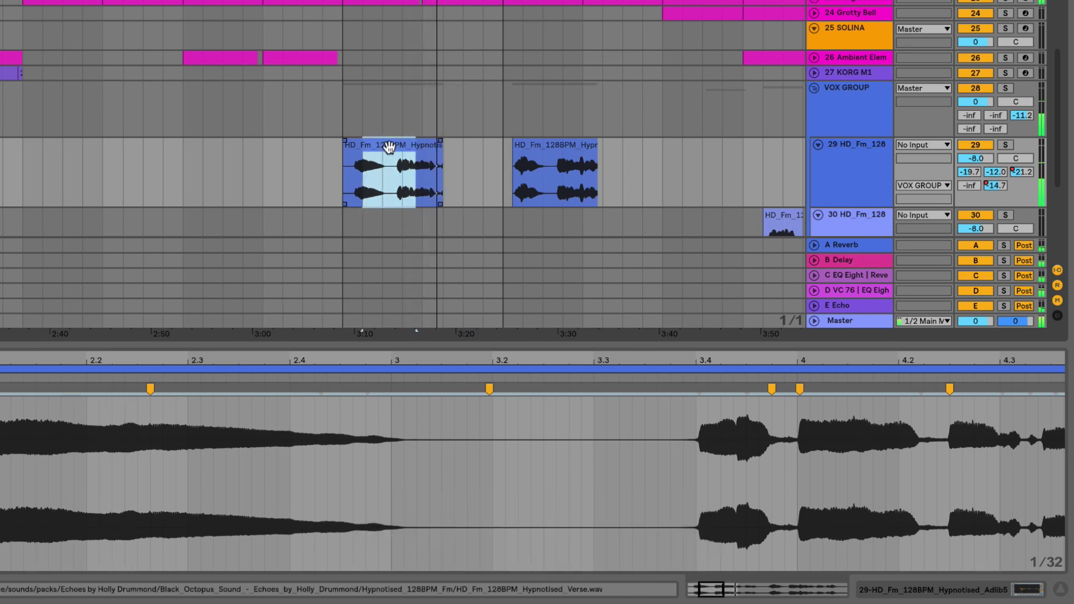
left_click_drag(390, 161, 293, 161)
left_click(294, 144)
key("BackSpace")
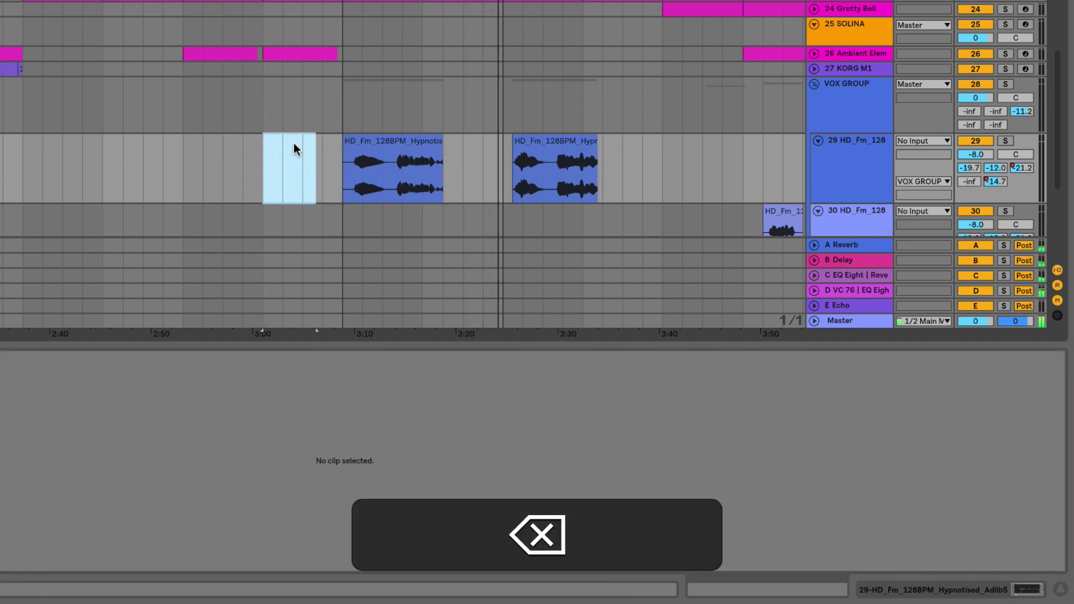
left_click(361, 177)
left_click_drag(361, 178, 400, 176)
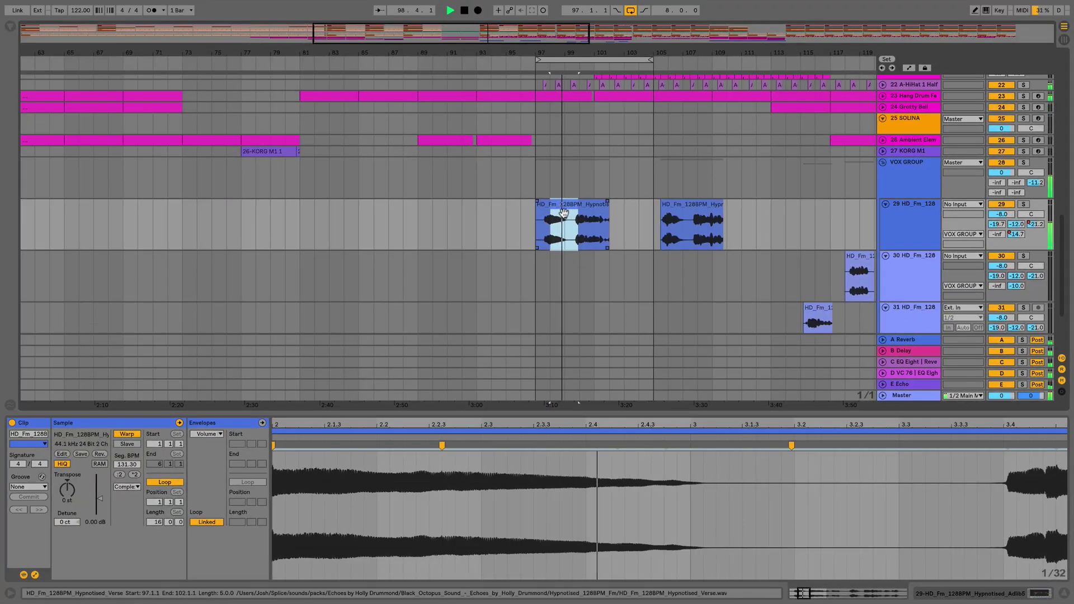
left_click_drag(562, 217, 457, 321)
key("alt")
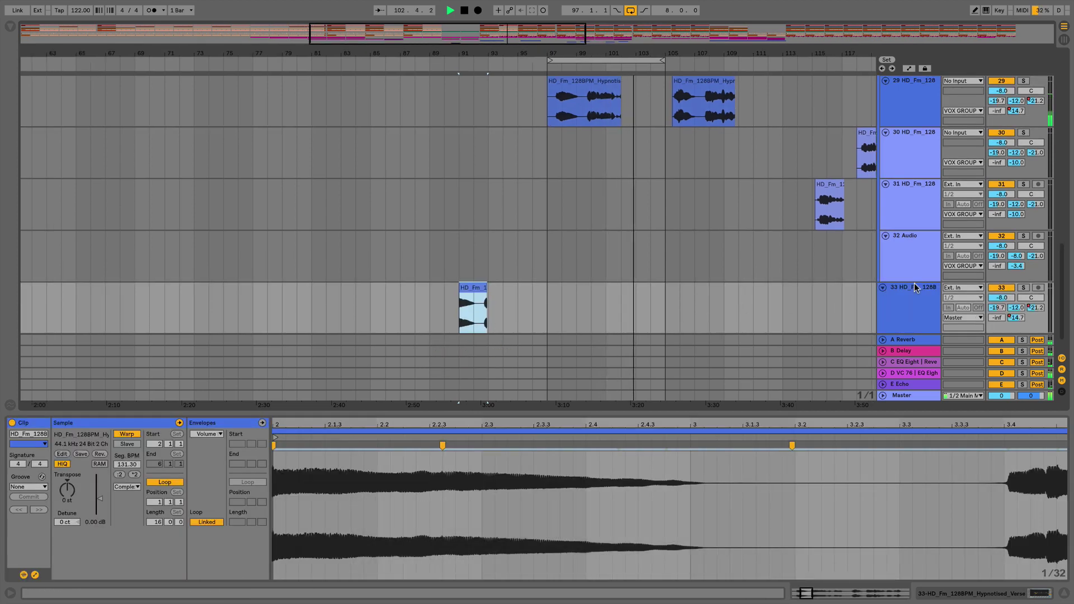
left_click(911, 286)
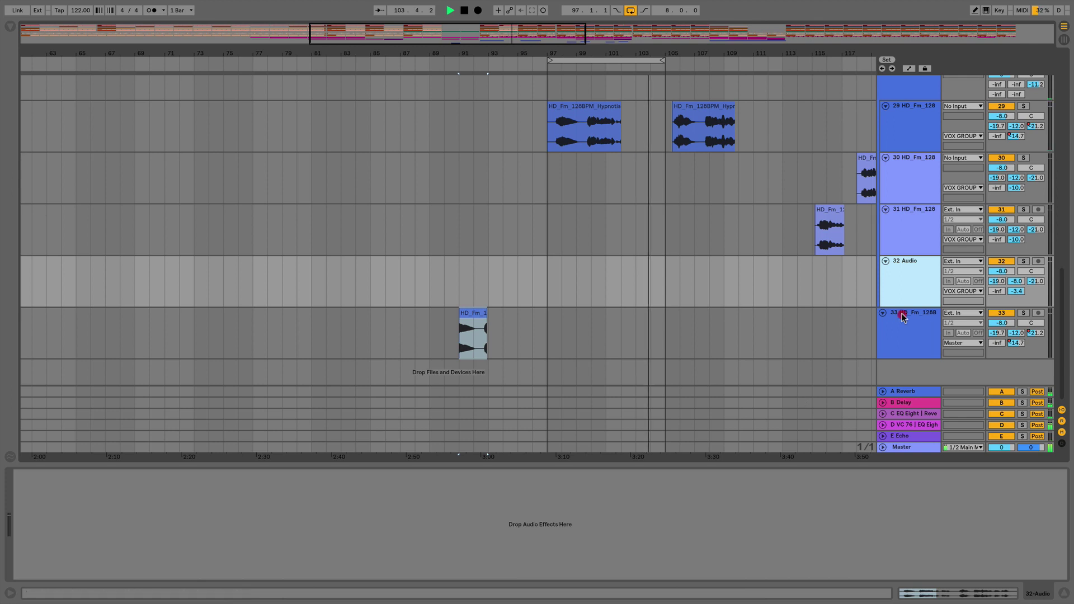
left_click(903, 317)
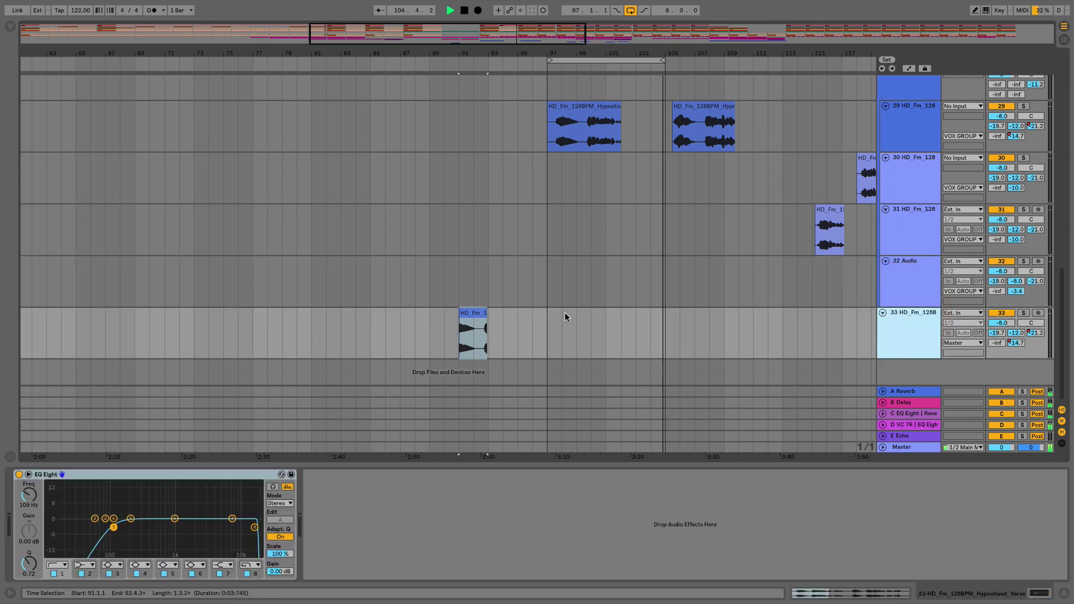
key("BackSpace")
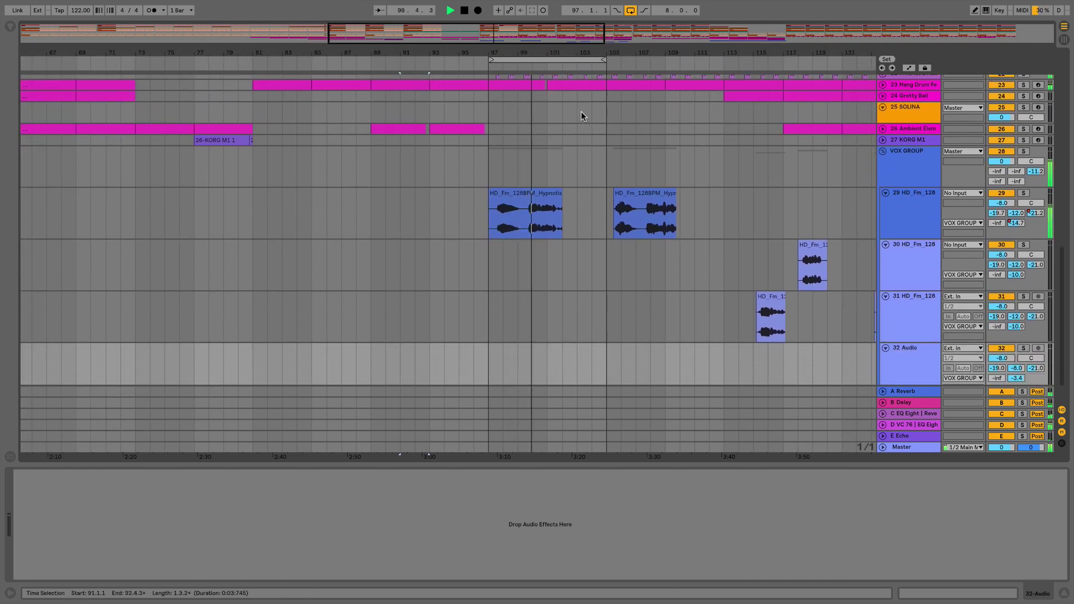
left_click_drag(485, 52, 484, 97)
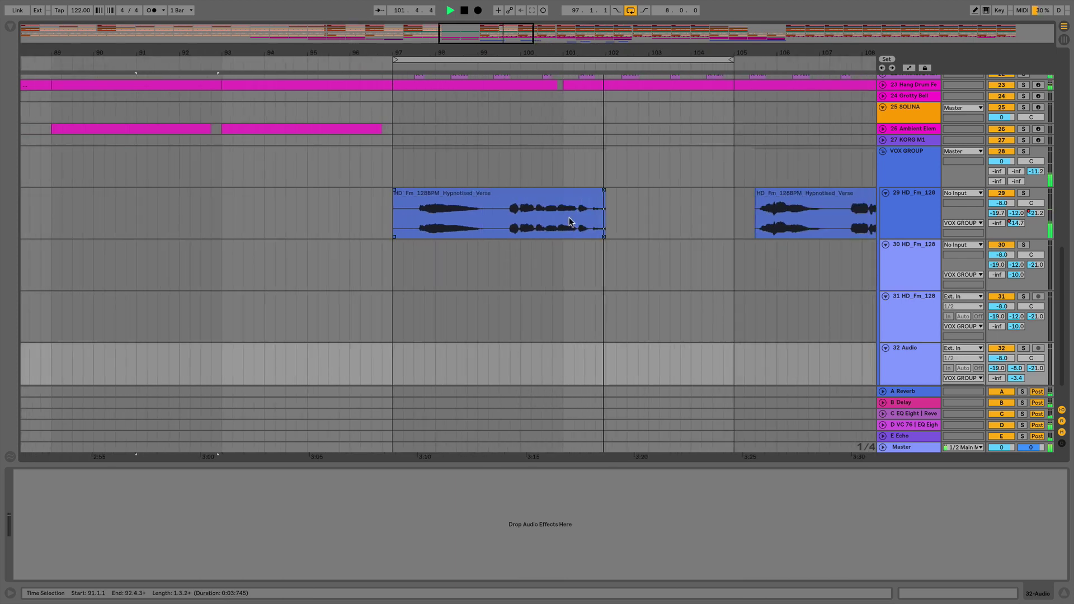
left_click(514, 208)
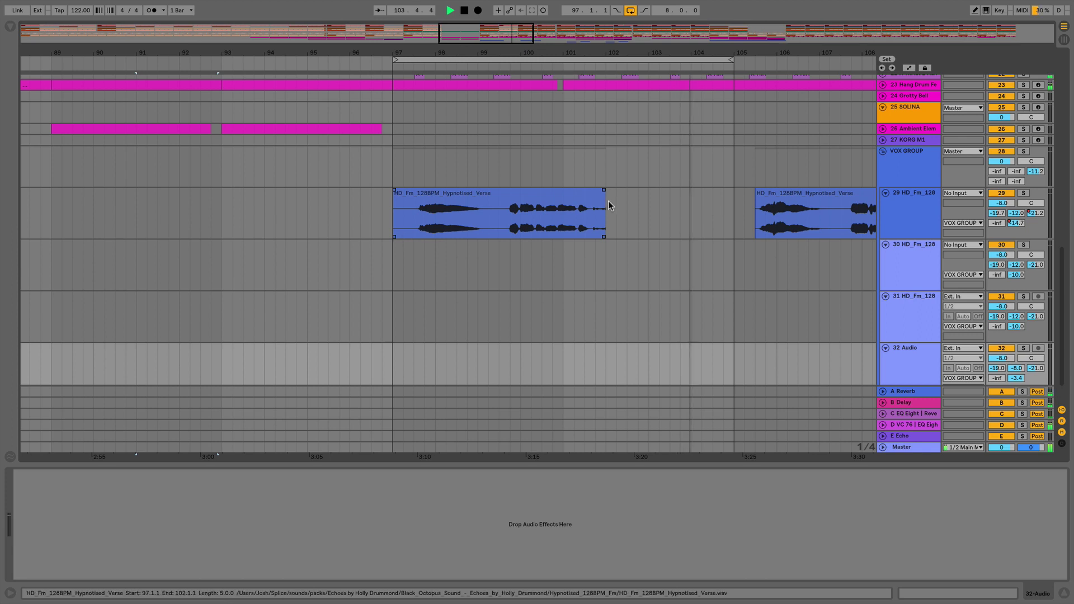
left_click_drag(604, 241, 712, 234)
left_click(660, 227)
left_click_drag(657, 209, 602, 190)
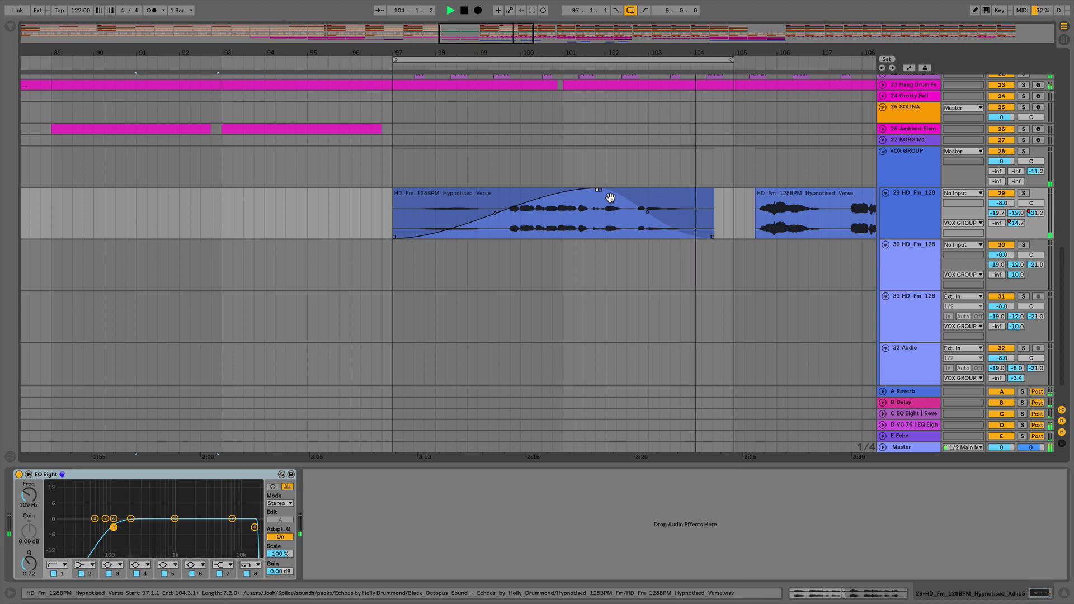
key("super+z")
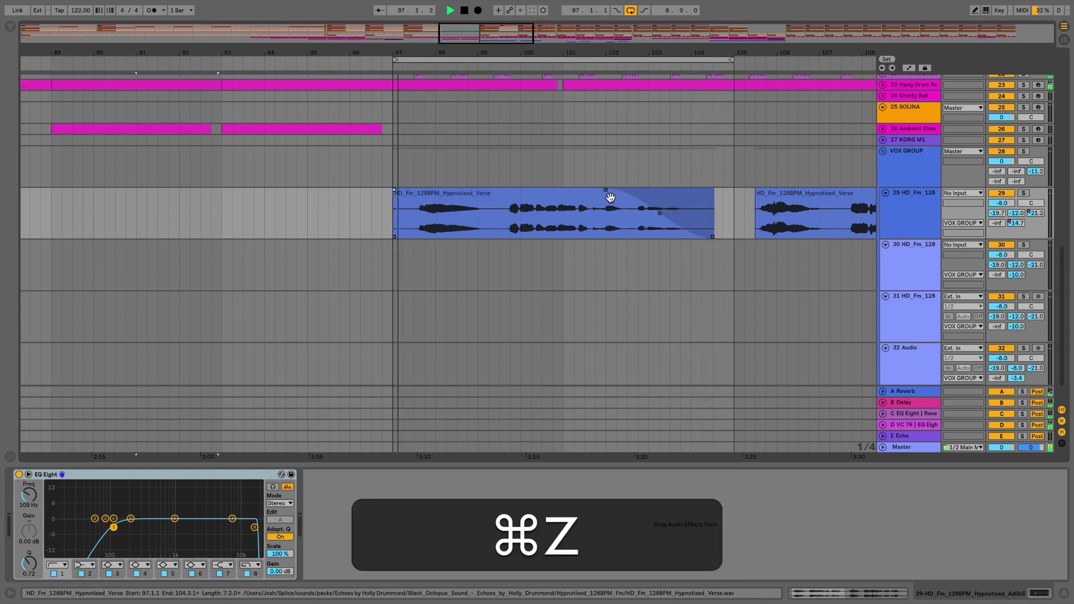
key("super+z")
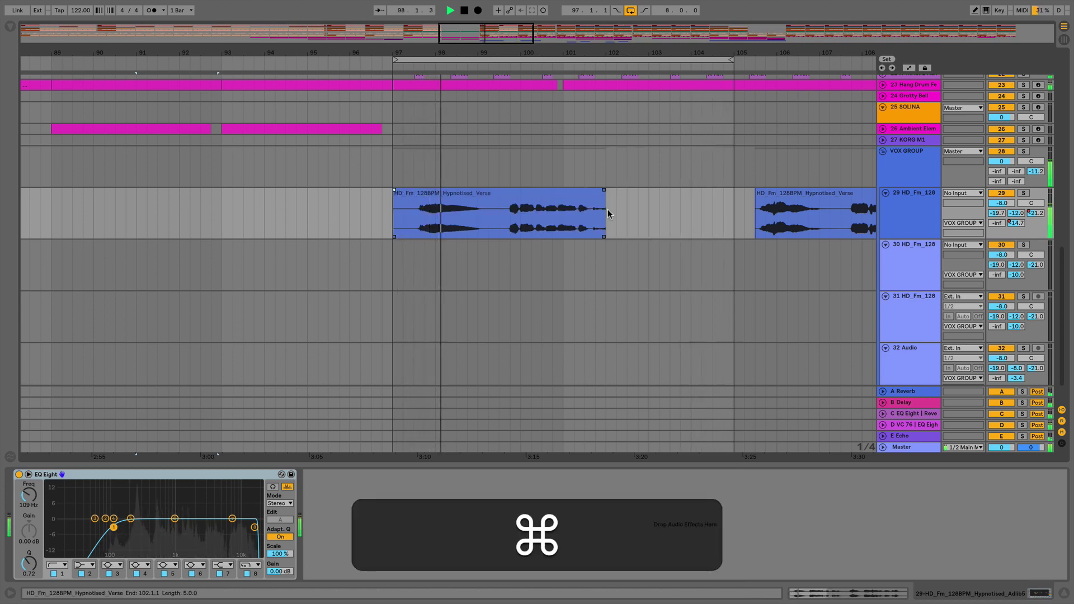
left_click(603, 207)
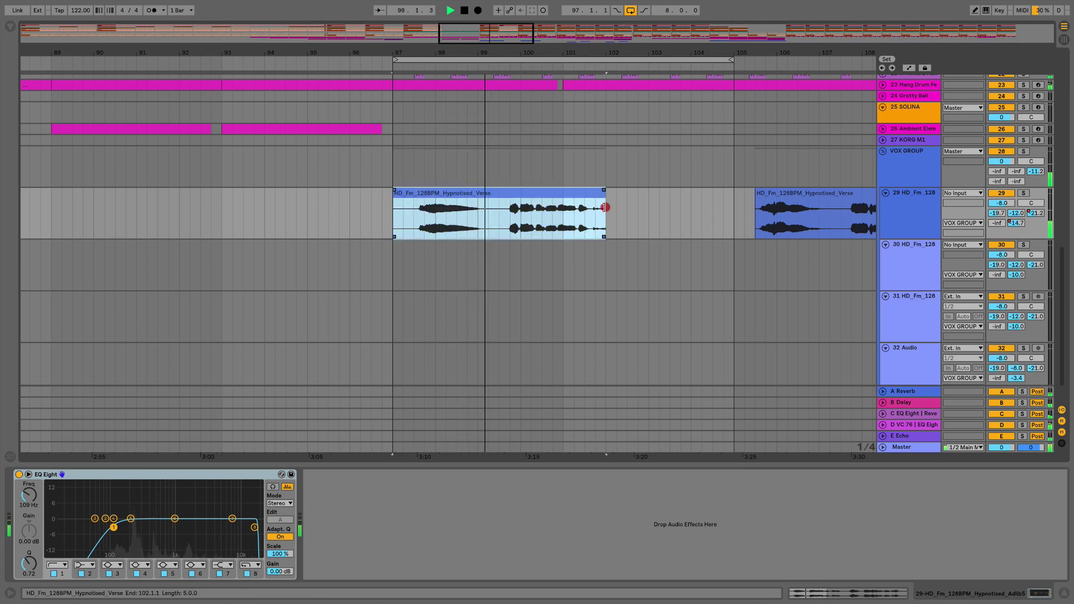
left_click_drag(427, 194, 607, 209)
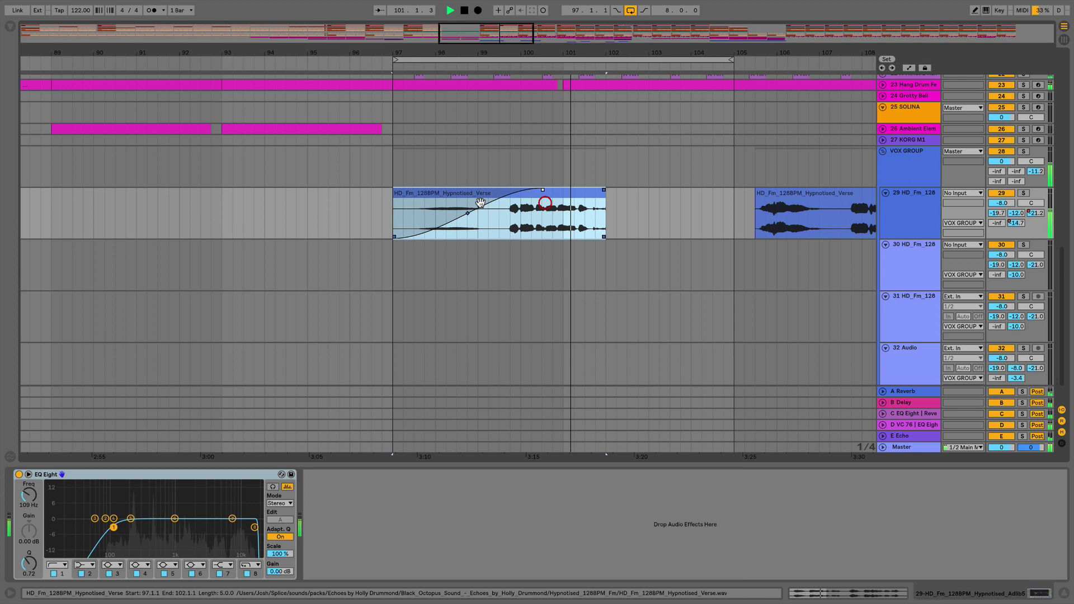
left_click_drag(468, 213, 587, 247)
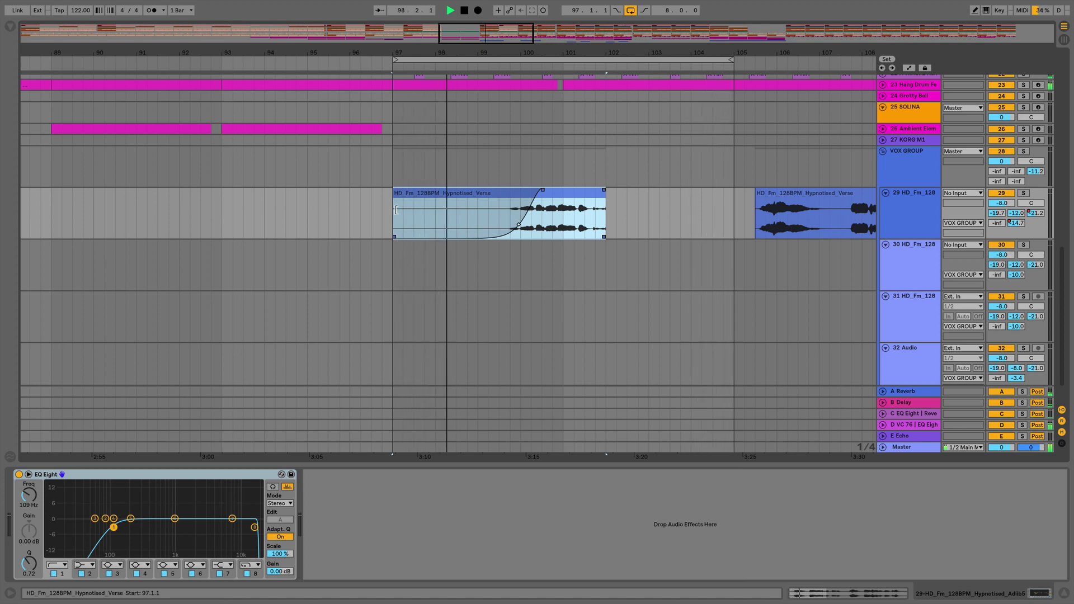
key("super+z")
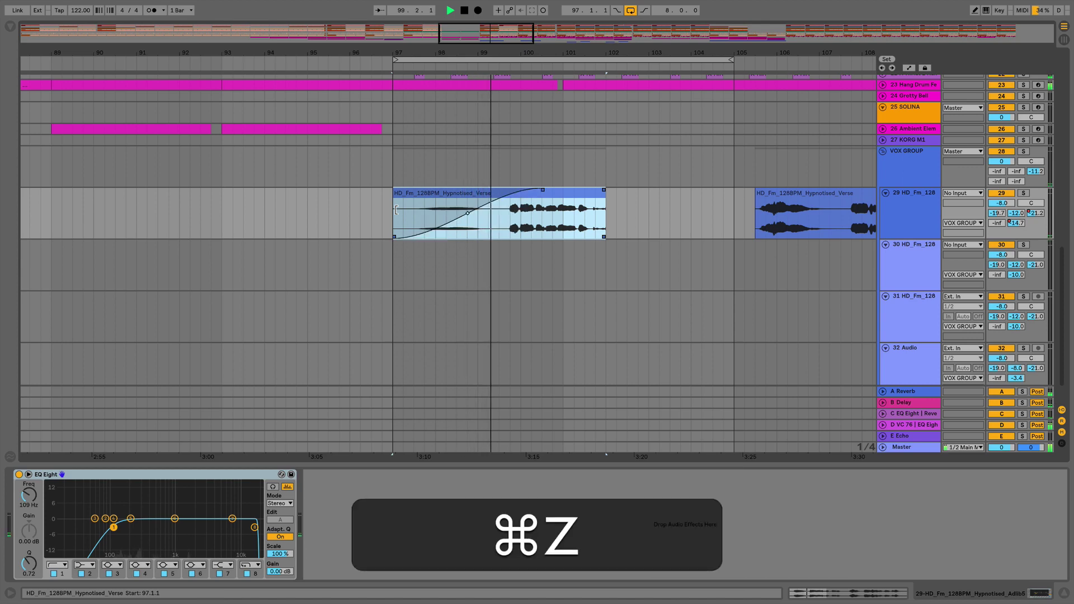
Step: Deactivate vocal slices around bar 100 and from 98.1.1 to 98.3.1
left_click(446, 223)
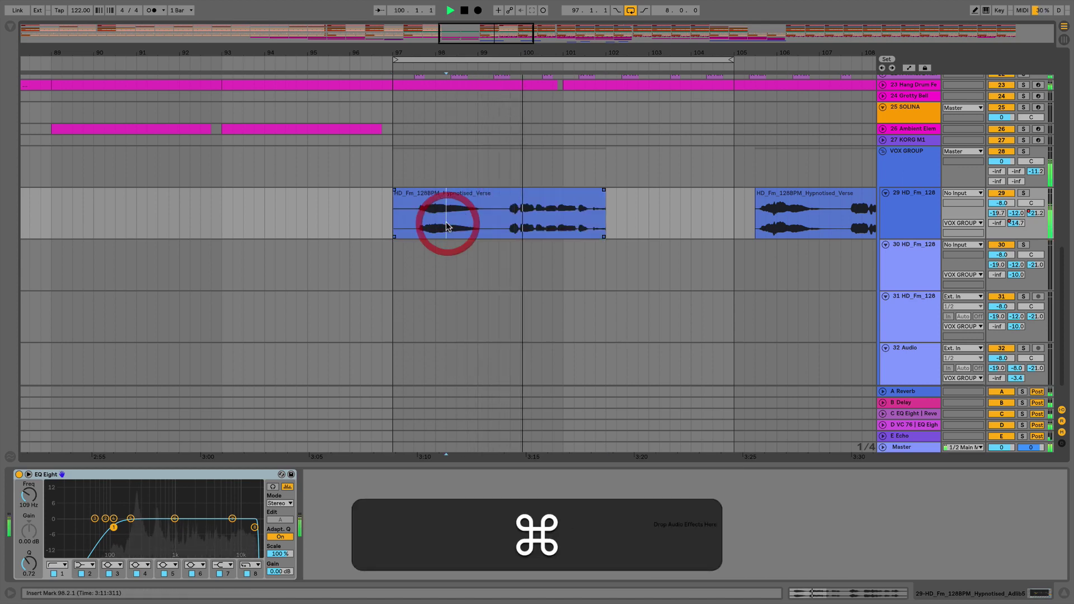
left_click(519, 226)
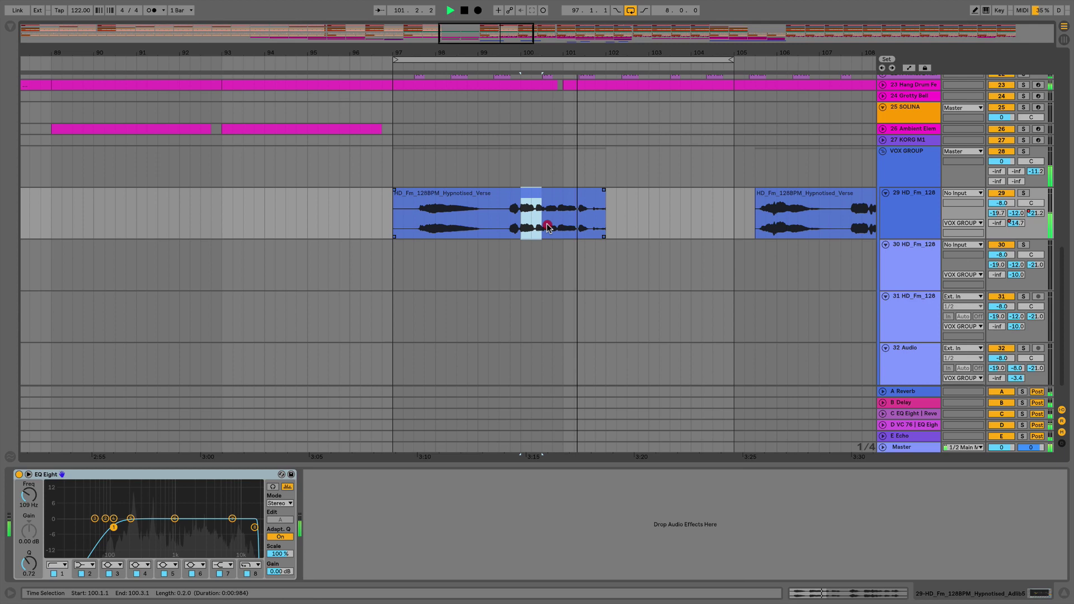
left_click_drag(518, 226, 585, 228)
key("0")
key("0")
key("0")
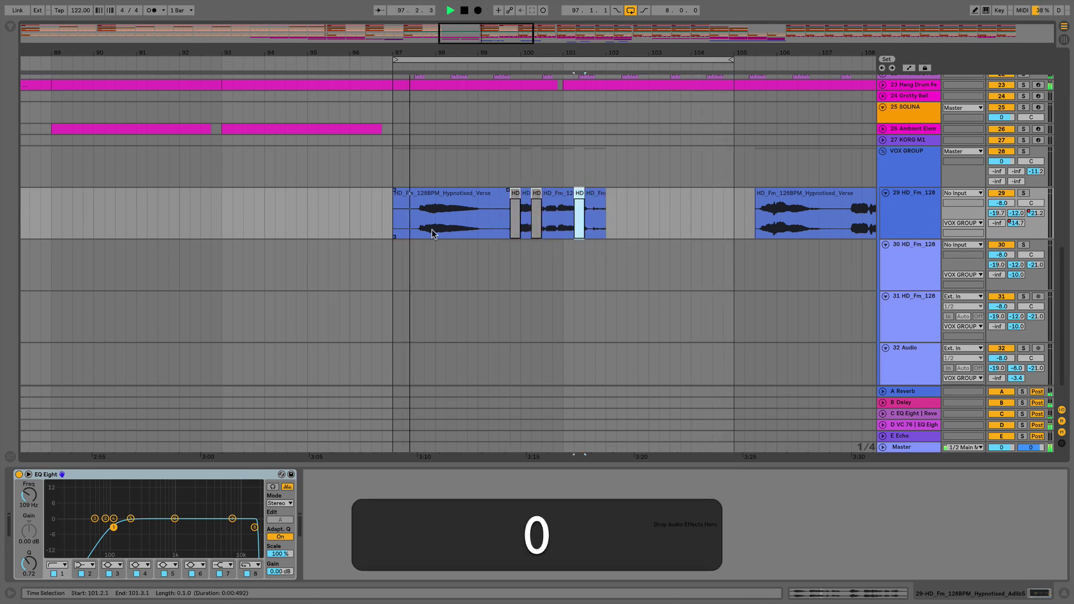
left_click_drag(436, 229, 456, 233)
key("0")
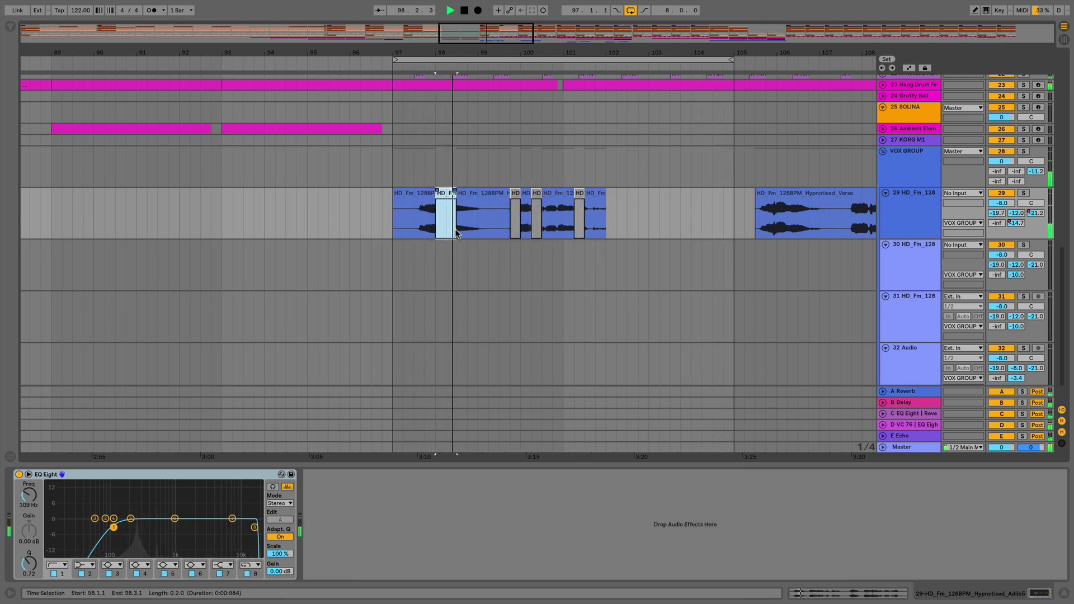
Step: Reactivate the muted vocal slices, including the one near bar 101
key("super")
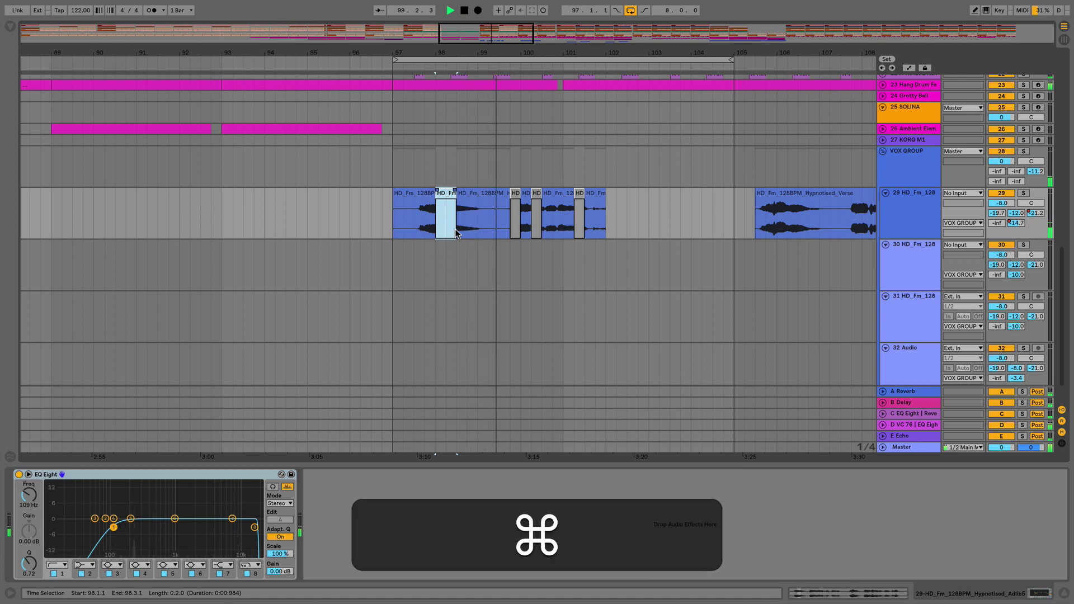
left_click(444, 194)
key("0")
left_click(511, 195)
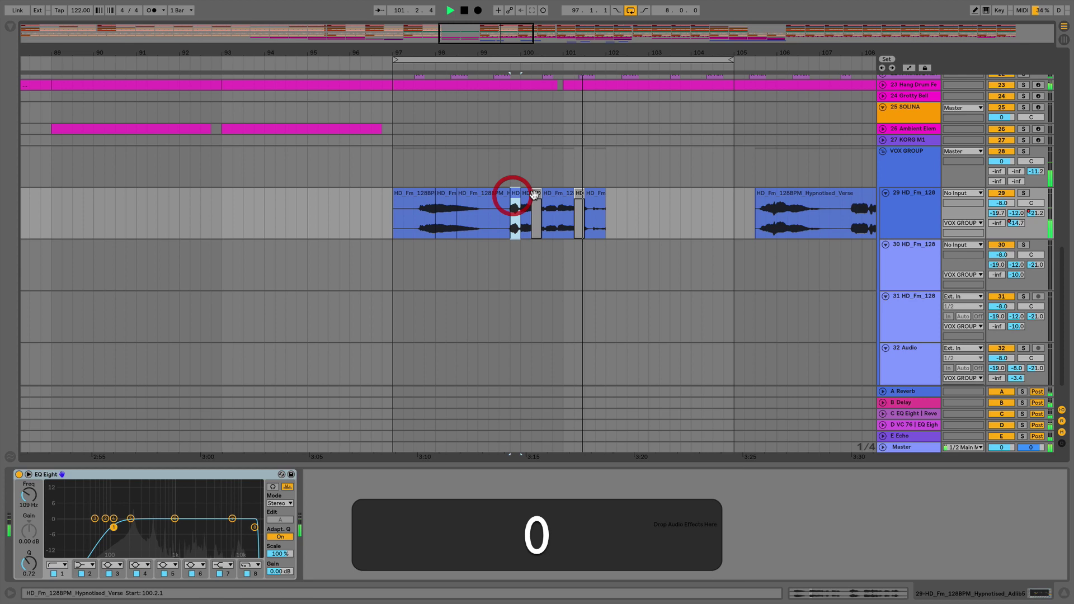
key("0")
left_click(536, 194)
left_click(576, 194)
key("0")
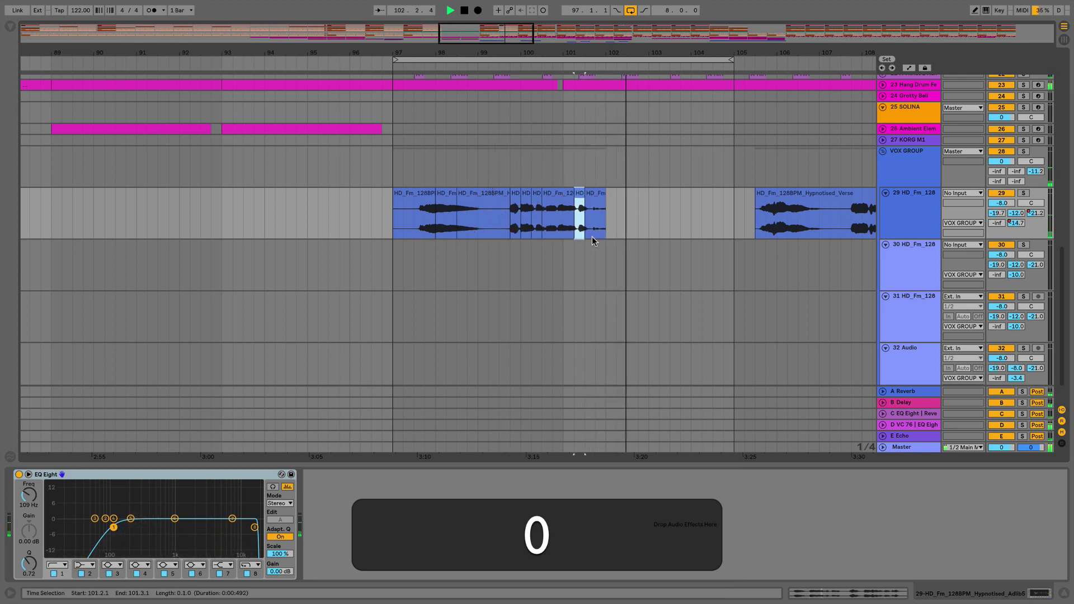
left_click(611, 219)
Step: Undo the slicing edits so the Hypnotised_Verse clip is one piece, and select track 33
key("super+z")
key("super+z")
key("super+z")
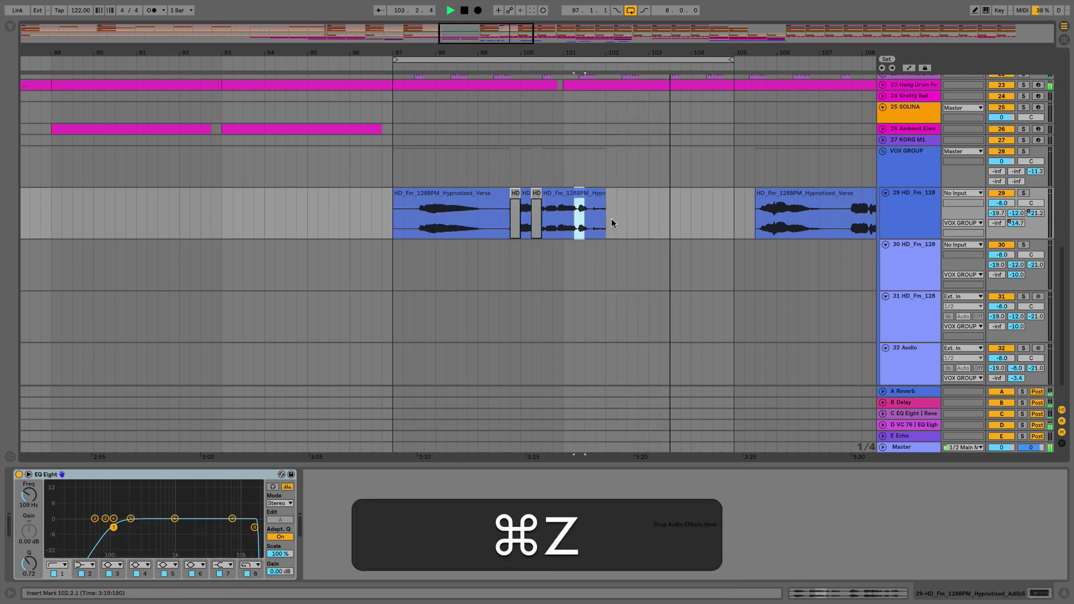
key("super+z")
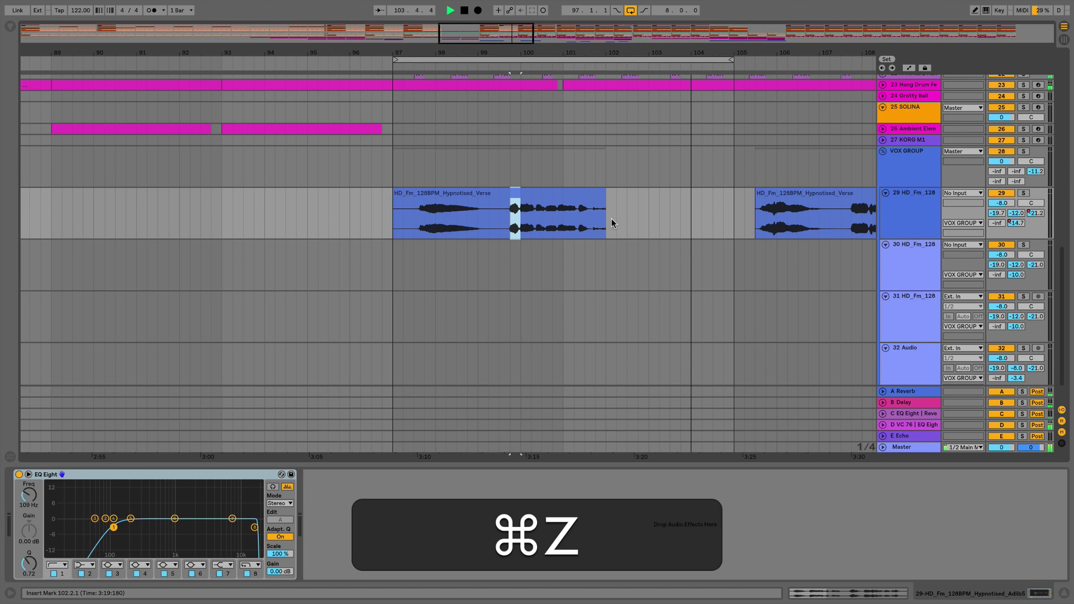
left_click(602, 220)
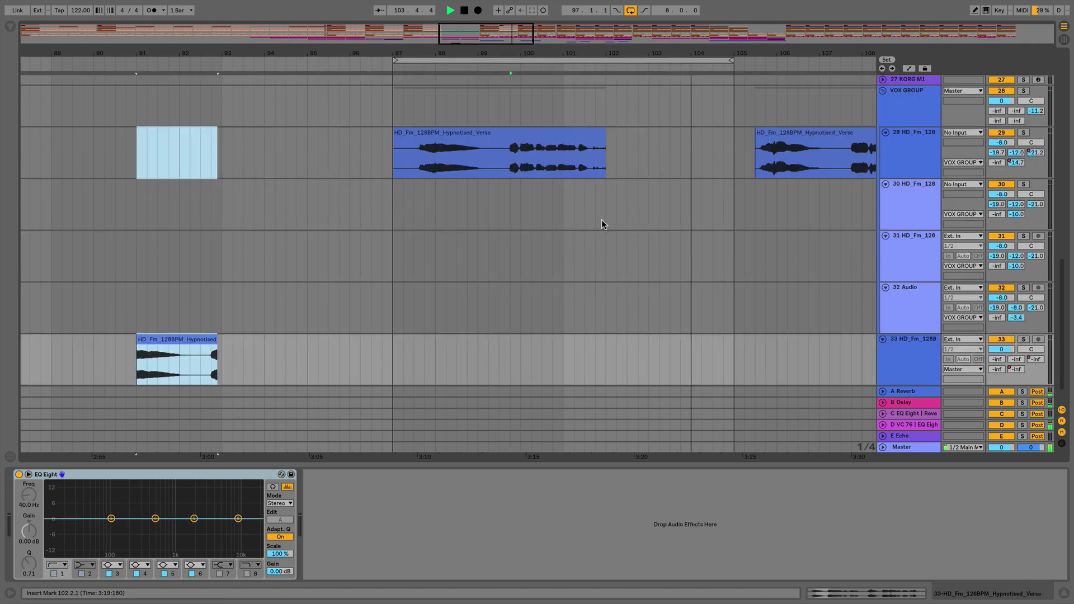
Step: Delete track 33, which holds the vocal copy
left_click(915, 340)
key("BackSpace")
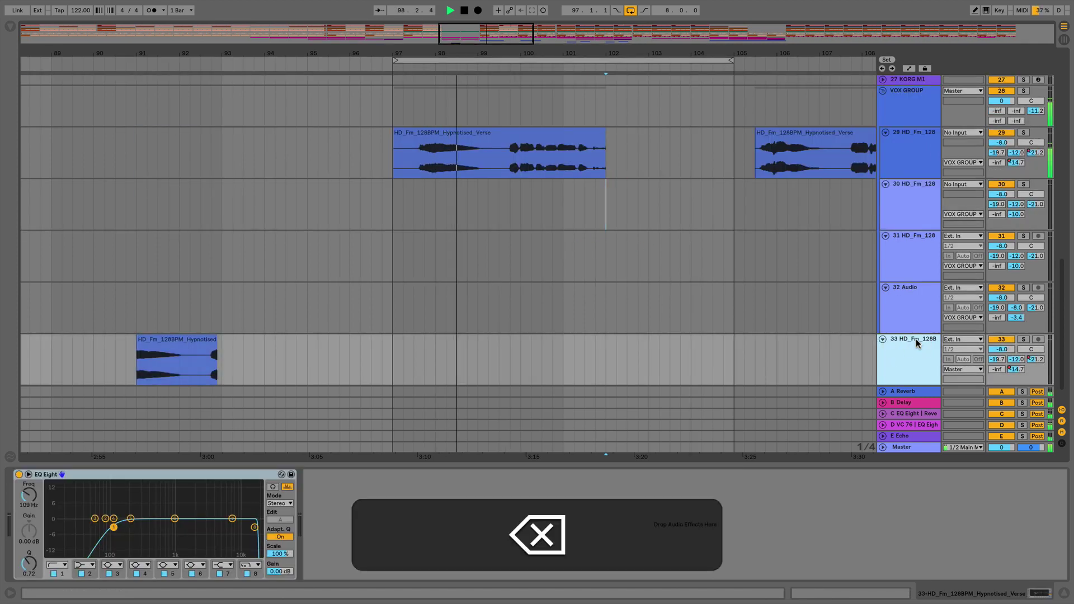
scroll(549, 214, "up", 2)
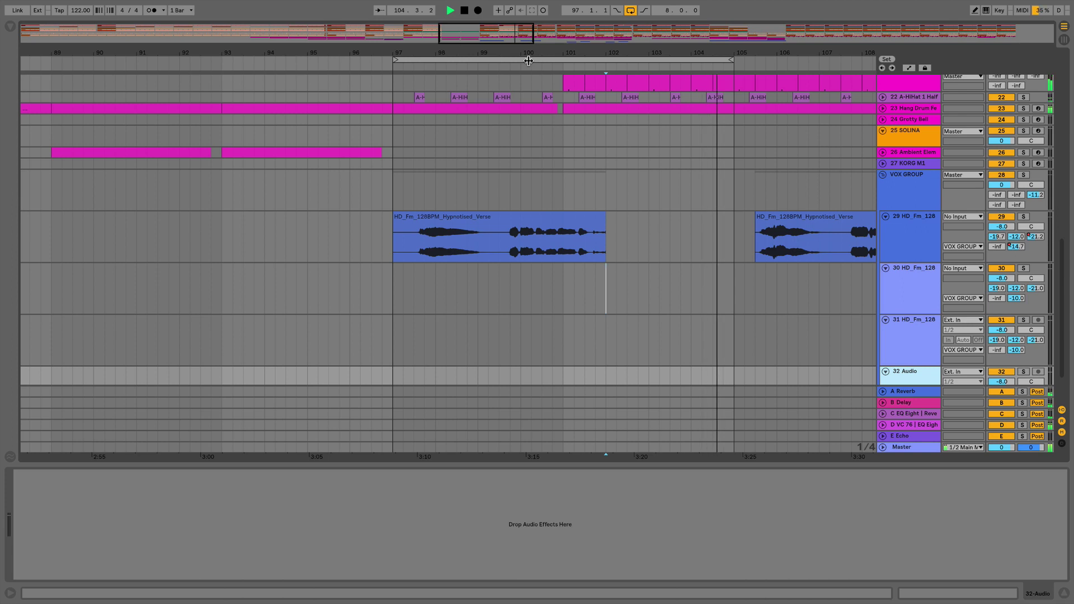
Step: Loop the vocal from 99.3.1 to 103.4.1 and place the insert mark at bar 89
key("super+l")
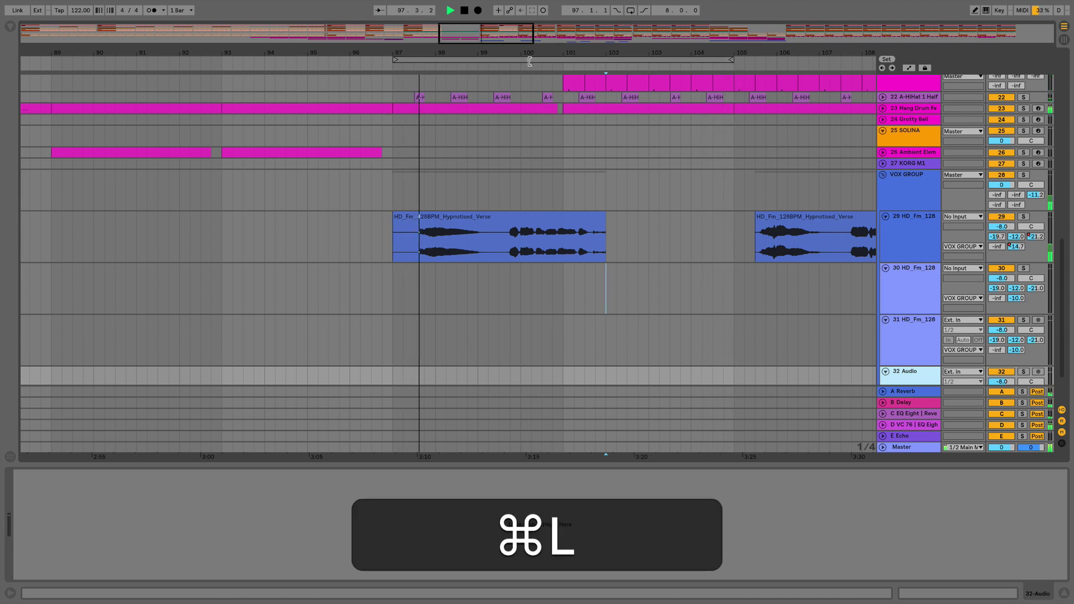
key("super+l")
key("super+l")
key("super+l")
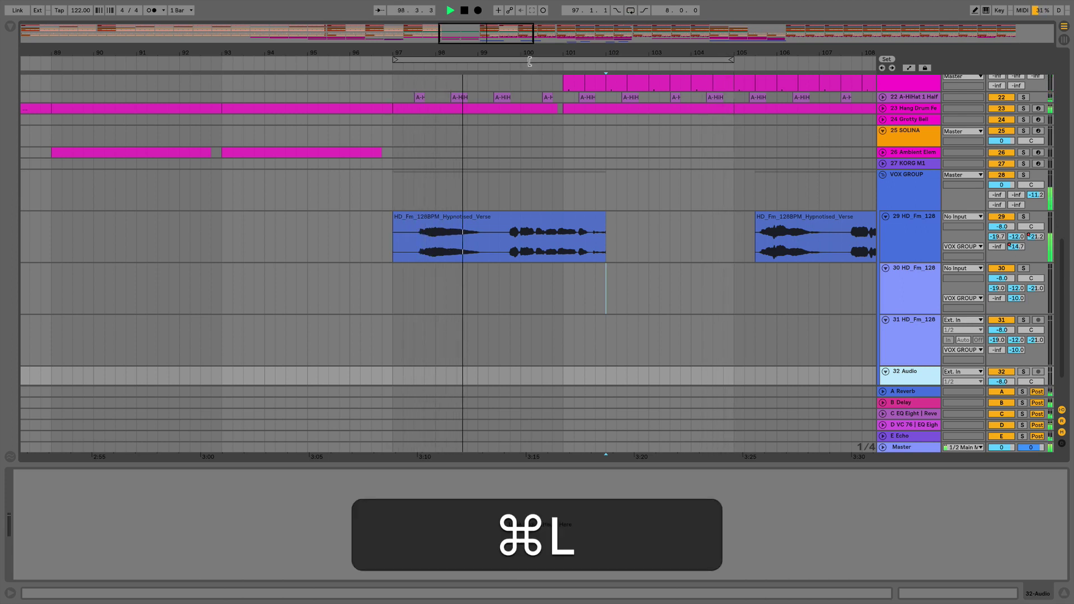
key("super+l")
key("super+l")
key("super+l")
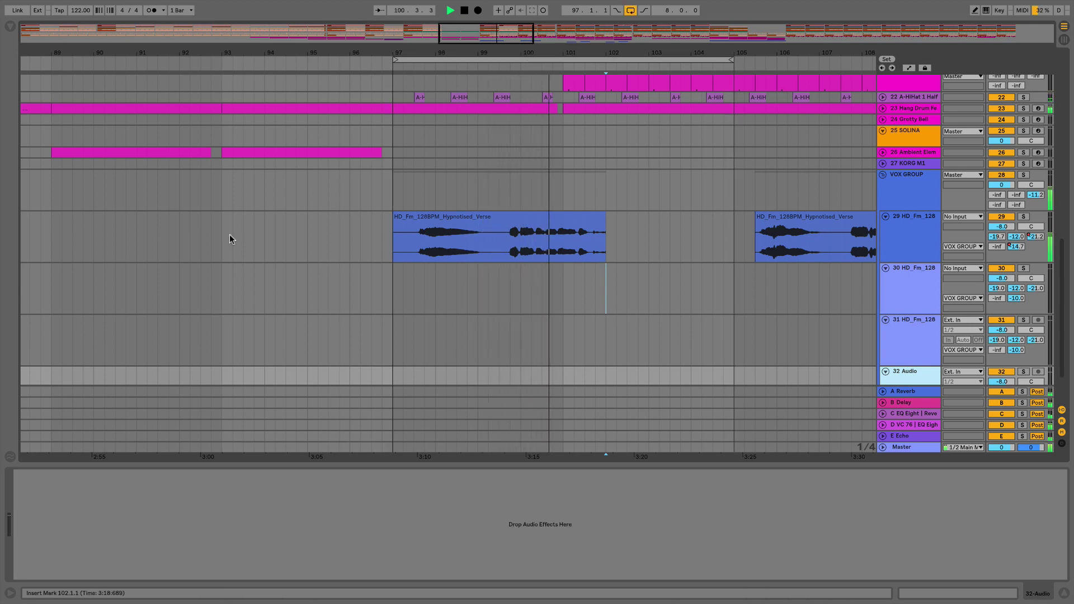
left_click_drag(230, 240, 307, 244)
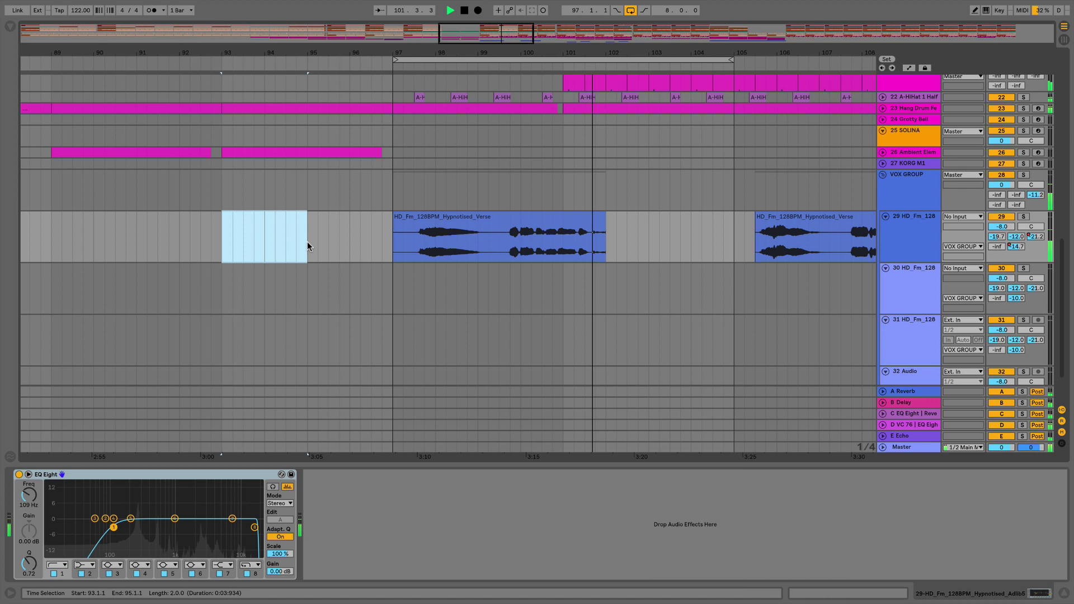
key("super+l")
key("super+l")
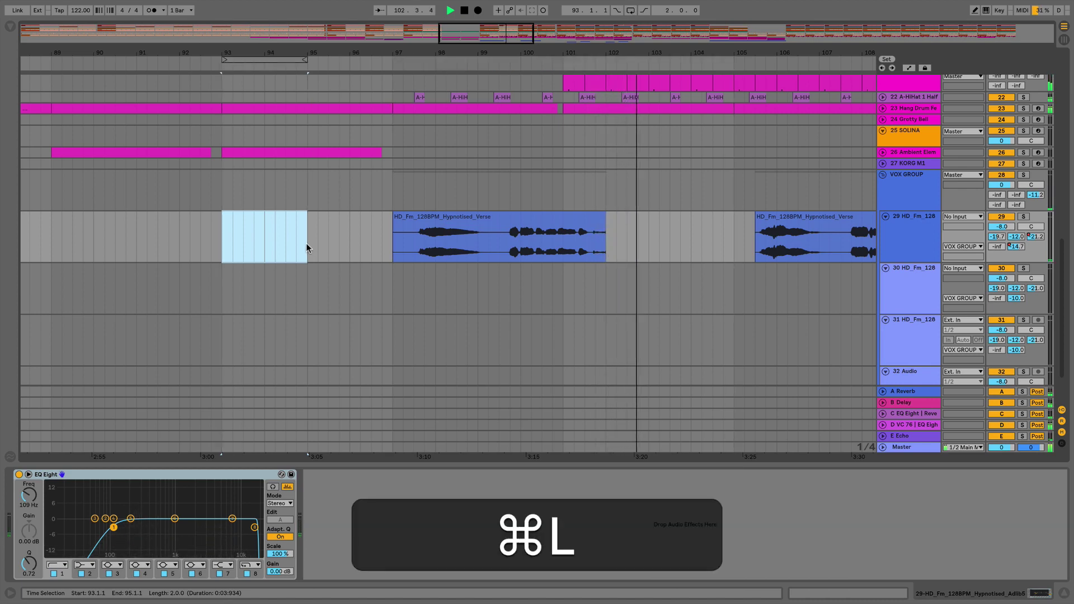
left_click_drag(495, 242, 683, 221)
key("super+l")
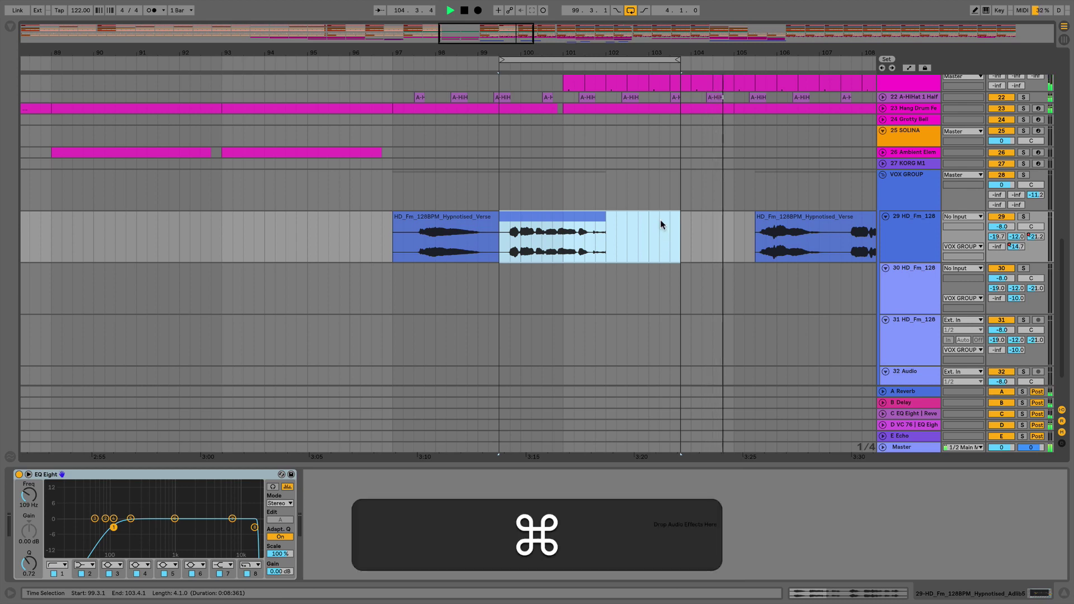
key("super+l")
left_click(611, 219)
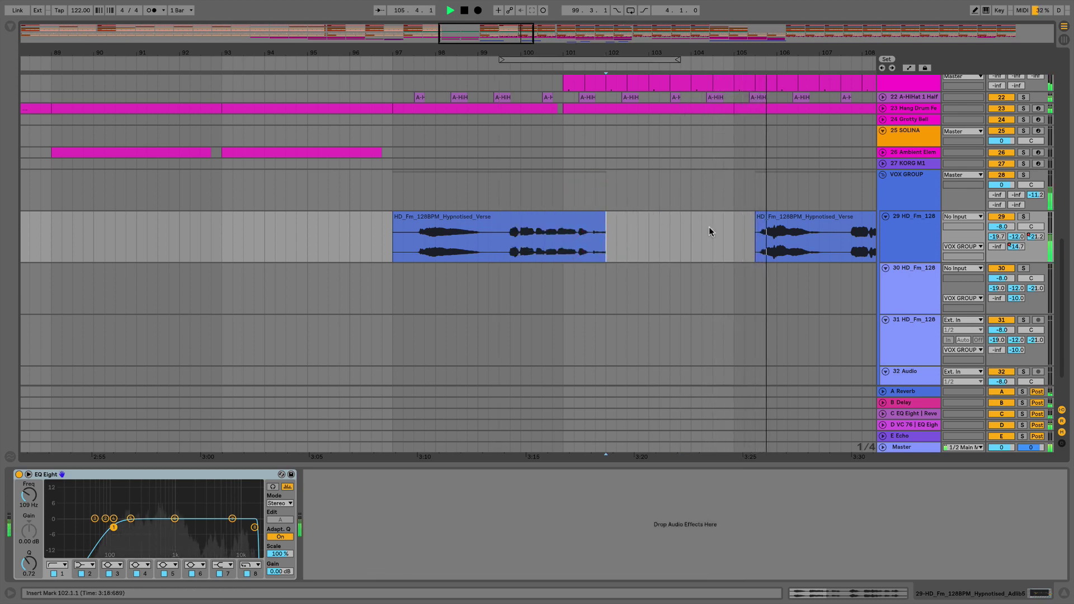
left_click(52, 233)
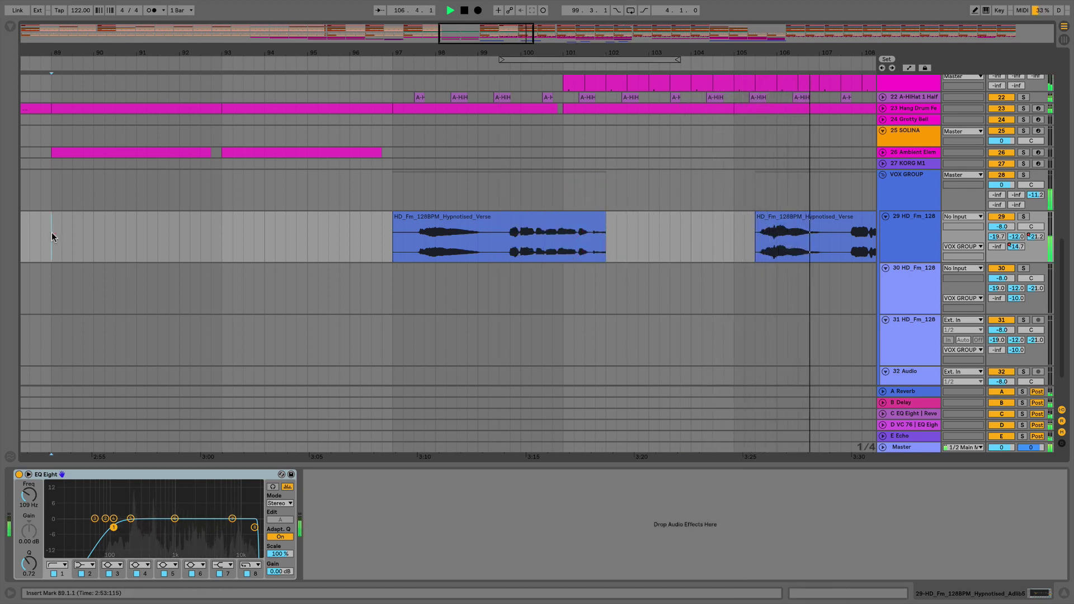
Step: Stop playback and arm the SOLINA track for recording
key("space")
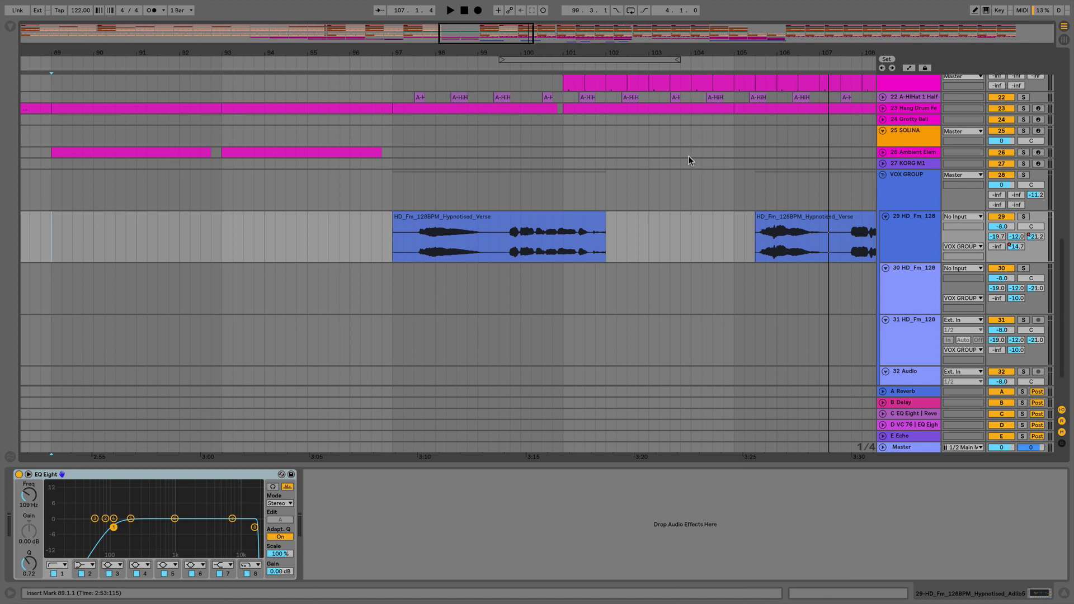
left_click(910, 133)
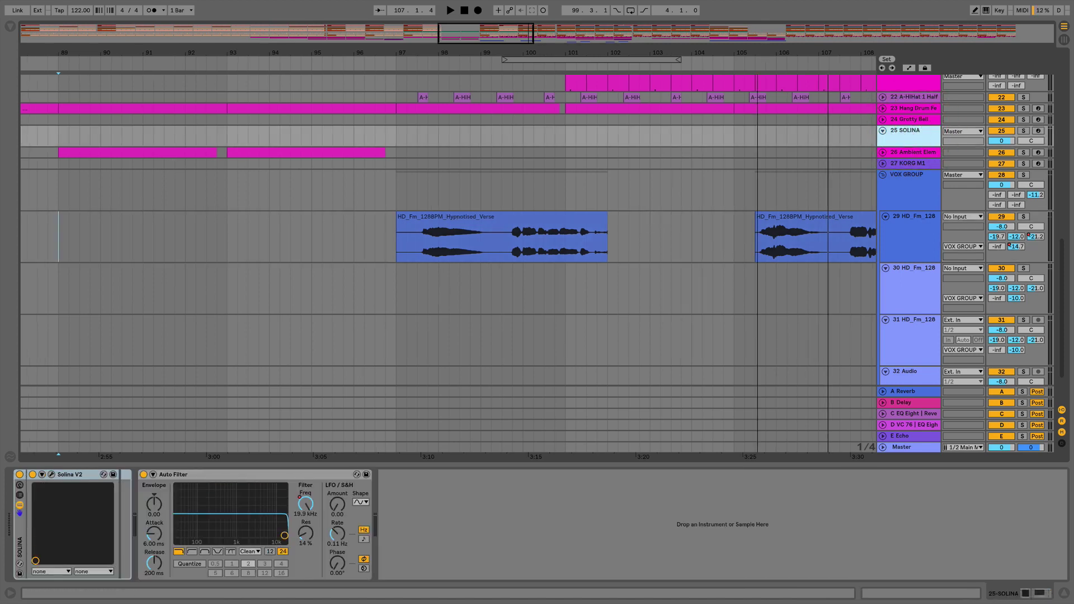
scroll(671, 122, "down", 3)
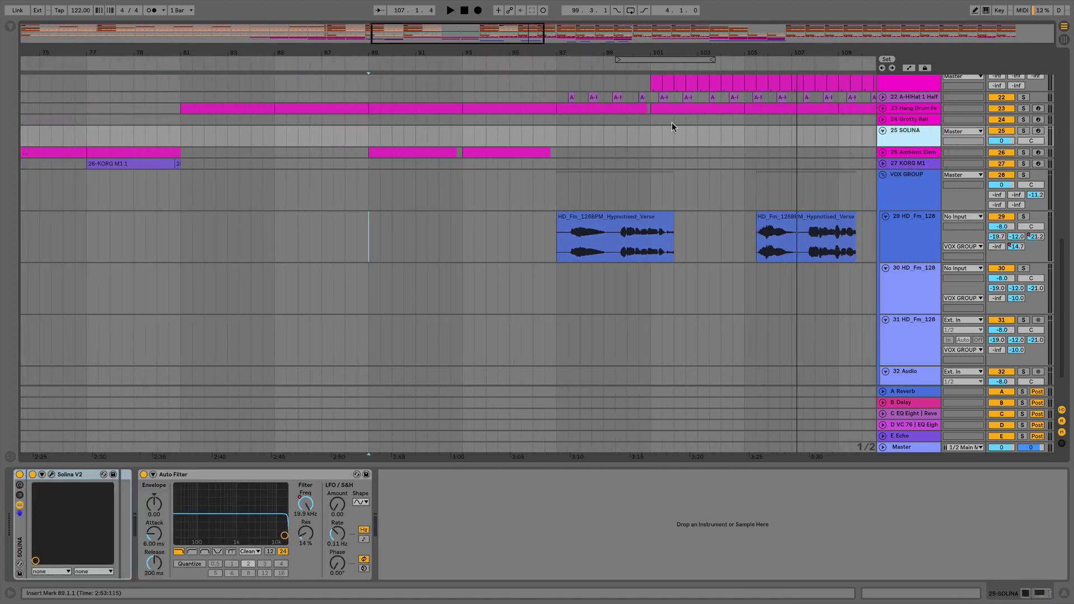
left_click(1038, 132)
Step: Copy the bar-133 SOLINA clip to bar 113
scroll(827, 131, "right", 10)
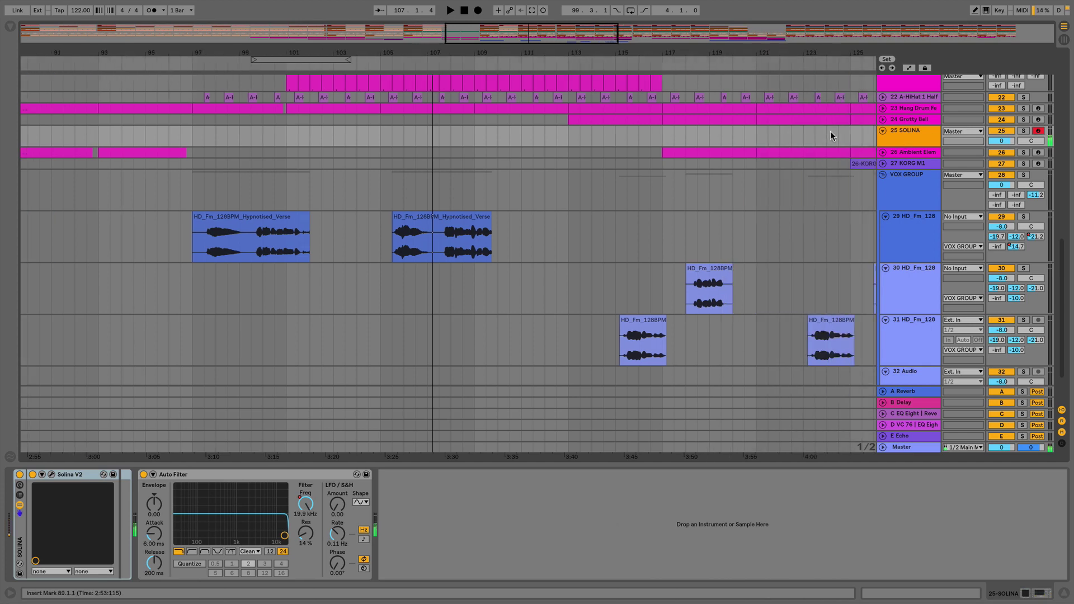
left_click(780, 133)
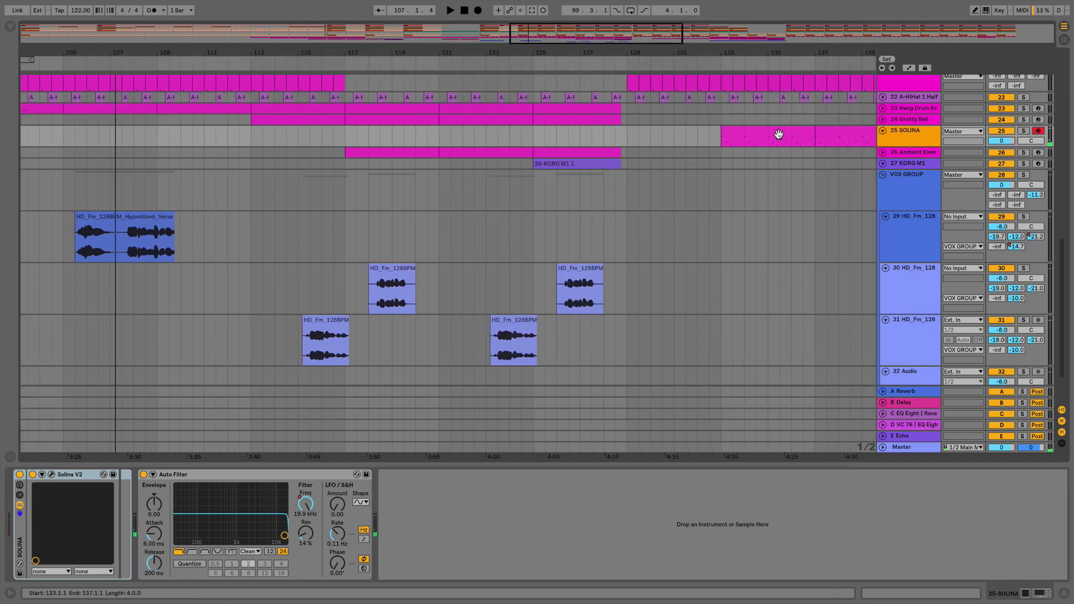
key("alt")
left_click_drag(780, 133, 127, 144)
scroll(127, 144, "left", 6)
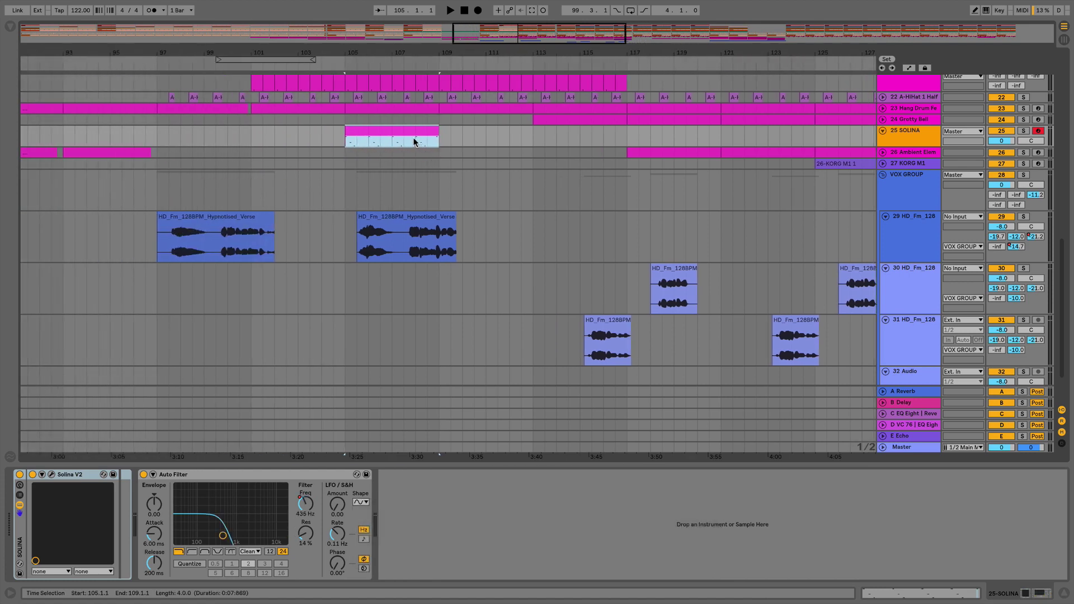
scroll(413, 141, "left", 5)
left_click_drag(669, 137, 798, 138)
scroll(760, 142, "right", 6)
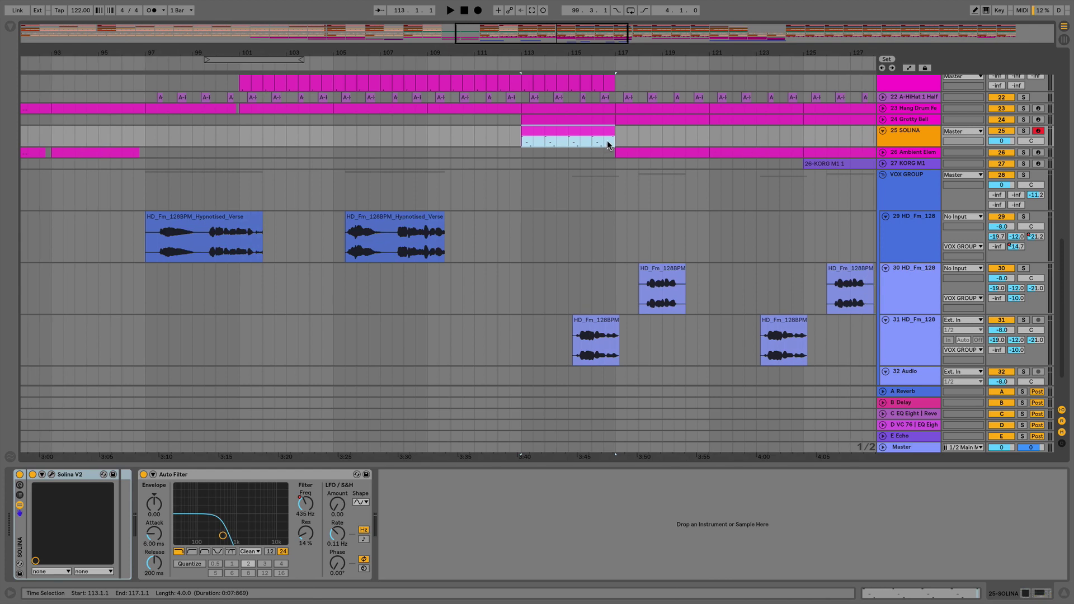
Step: Loop the clip over bars 113–117 and delete every note after the opening A2–F3–E4 chord
key("super+l")
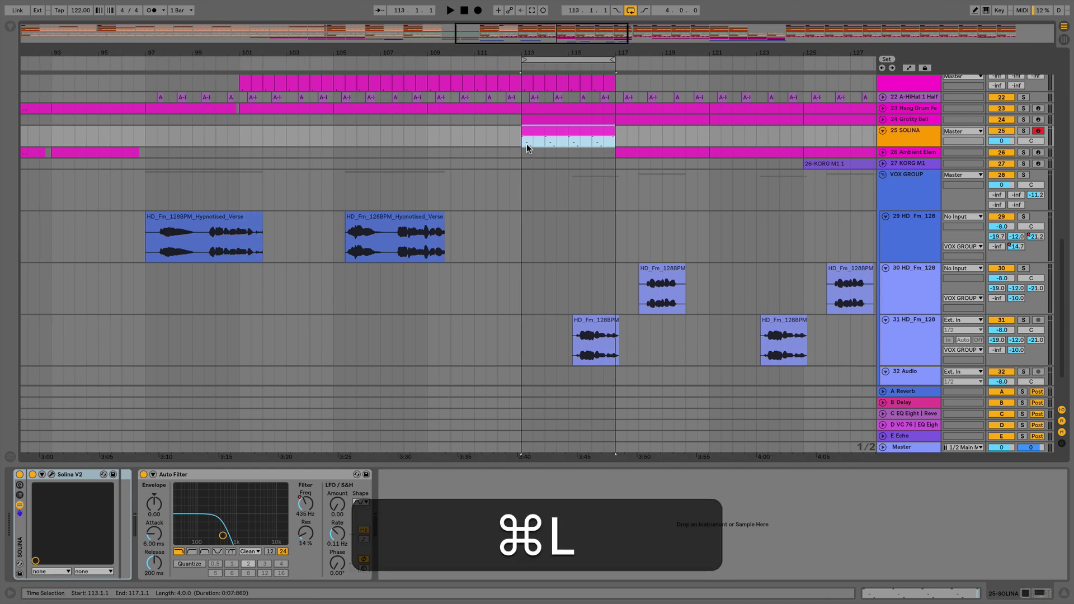
double_click(533, 135)
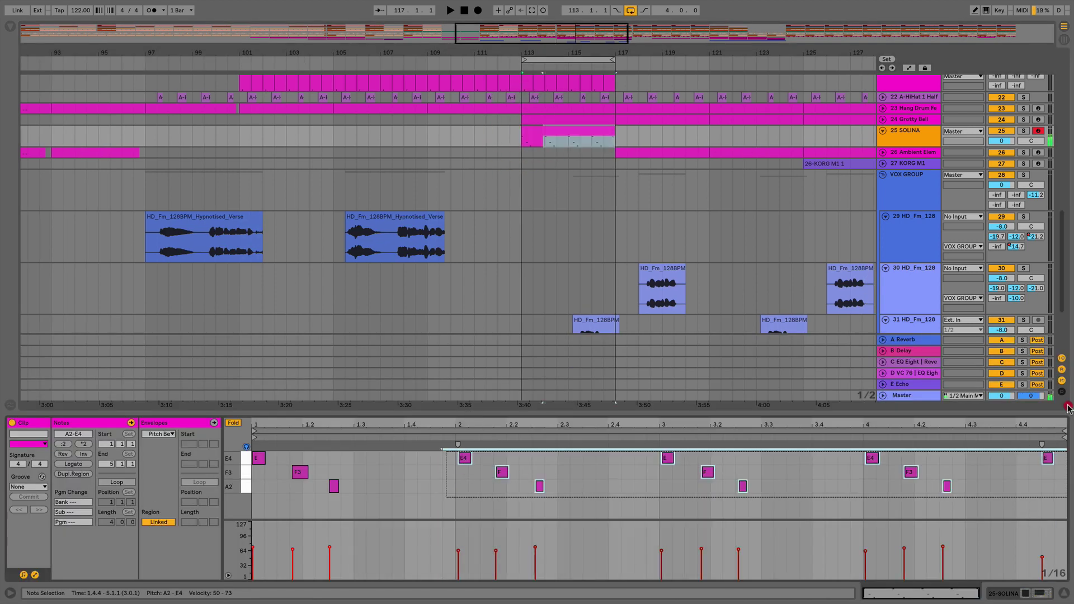
key("BackSpace")
left_click_drag(343, 507, 925, 528)
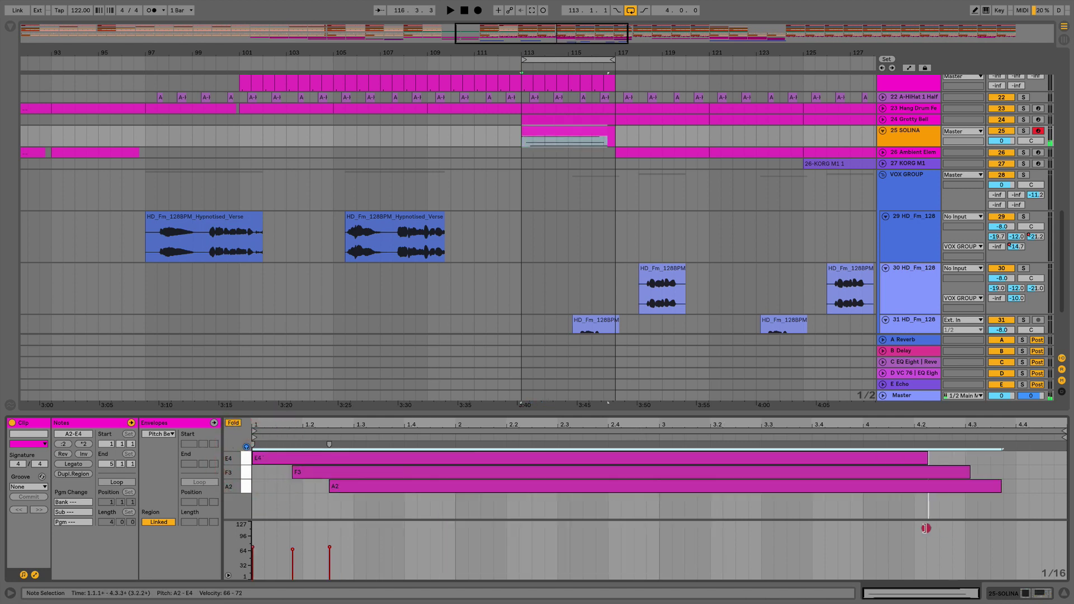
Step: Lengthen the A2, F3 and E4 chord notes so they end near beat 3
left_click_drag(843, 513, 638, 486)
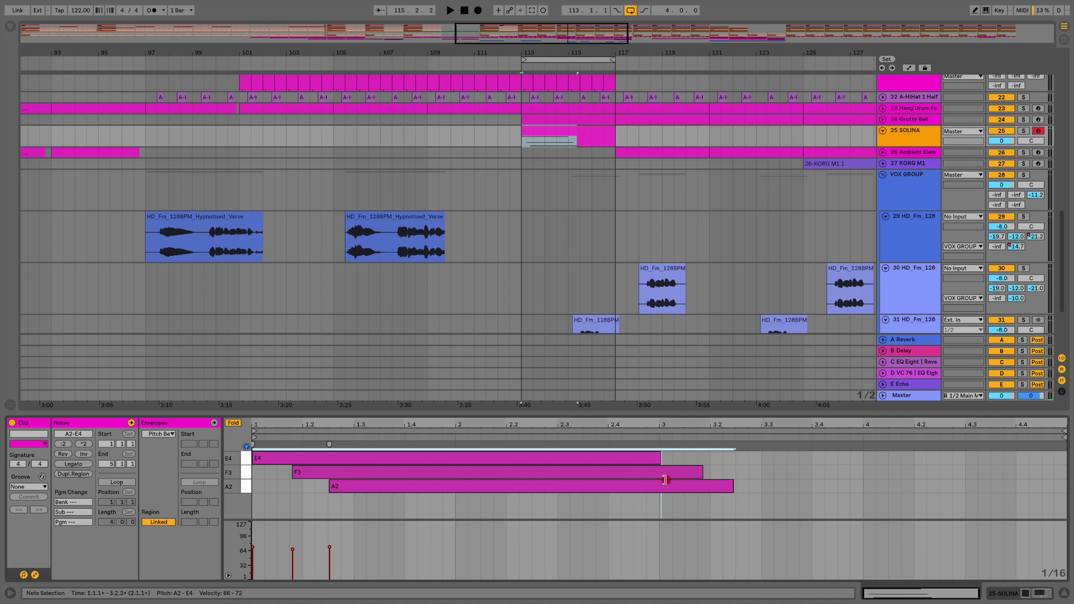
left_click(741, 490)
left_click_drag(731, 486, 671, 472)
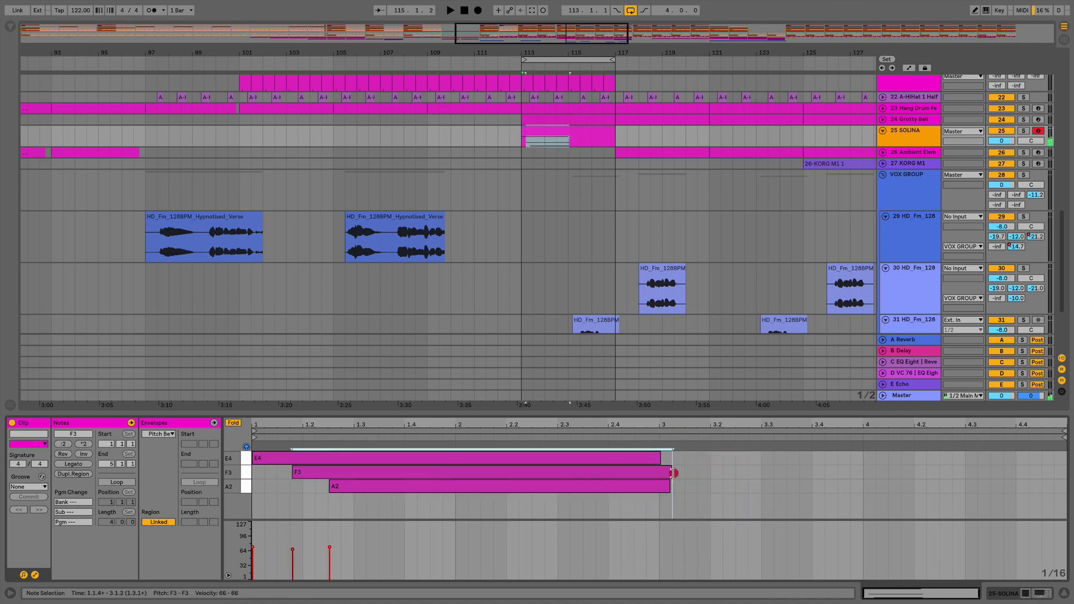
Step: Duplicate the chord, starting at 3.1.1, and transpose the copy up to E3–B4
left_click(233, 422)
scroll(789, 485, "up", 3)
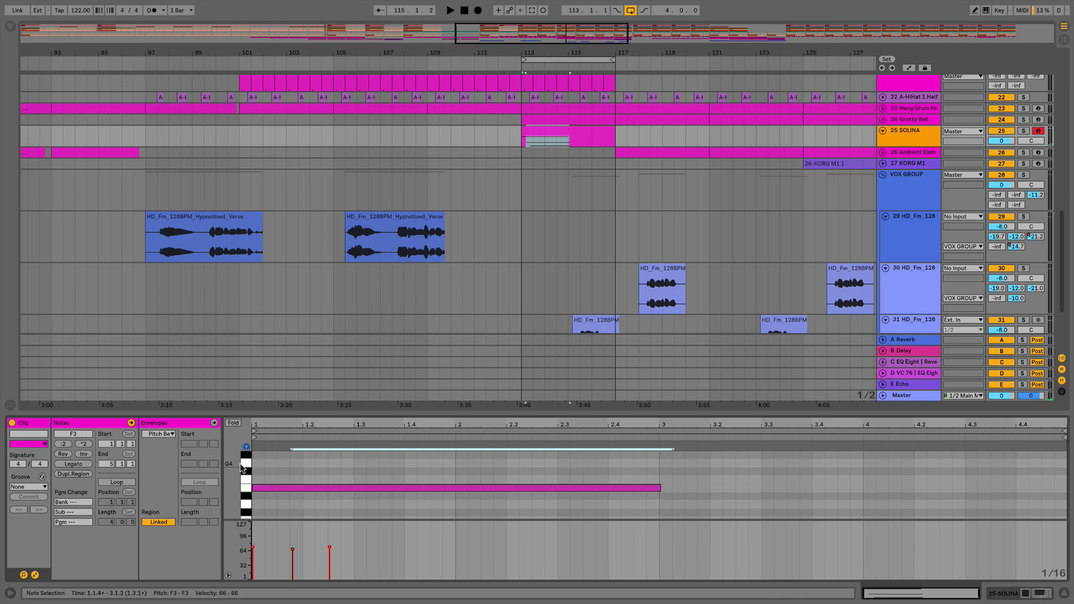
left_click_drag(235, 477, 235, 477)
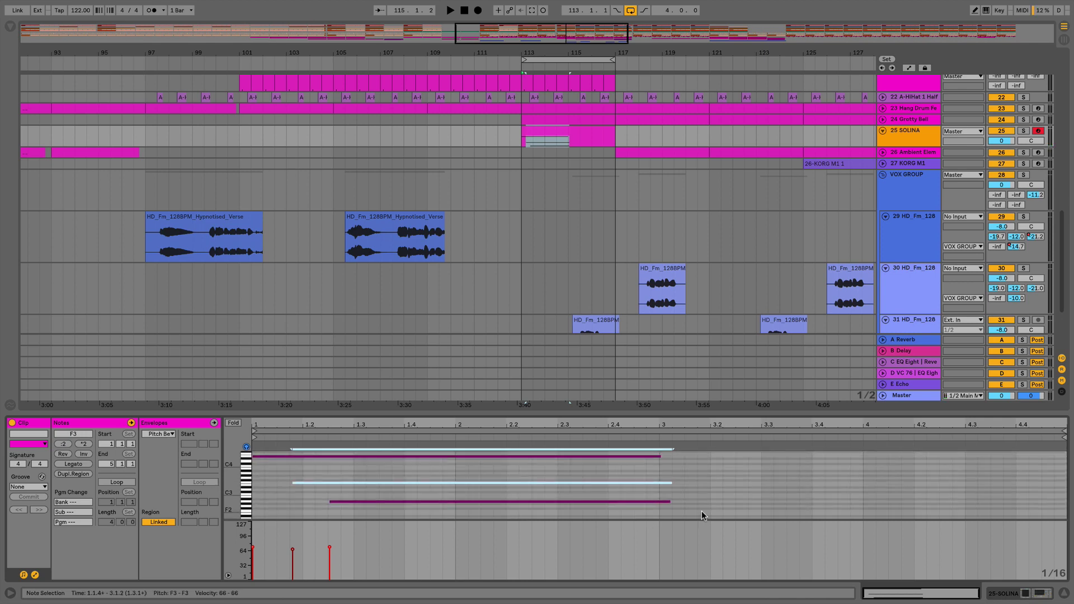
left_click_drag(702, 511, 627, 453)
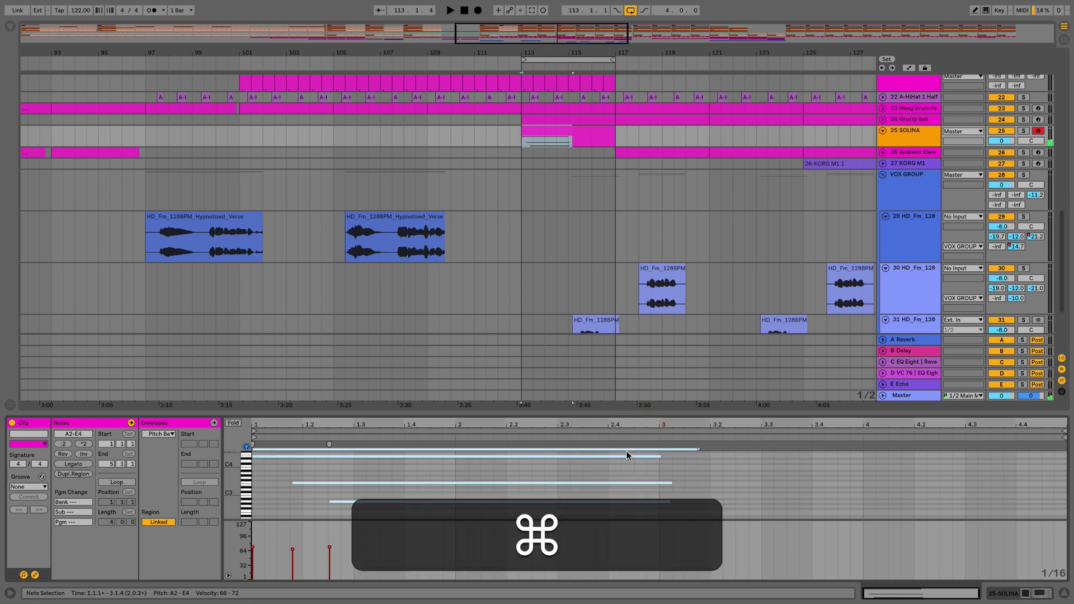
key("ctrl+d")
key("Left")
key("Left")
key("Left")
key("Left")
key("Left")
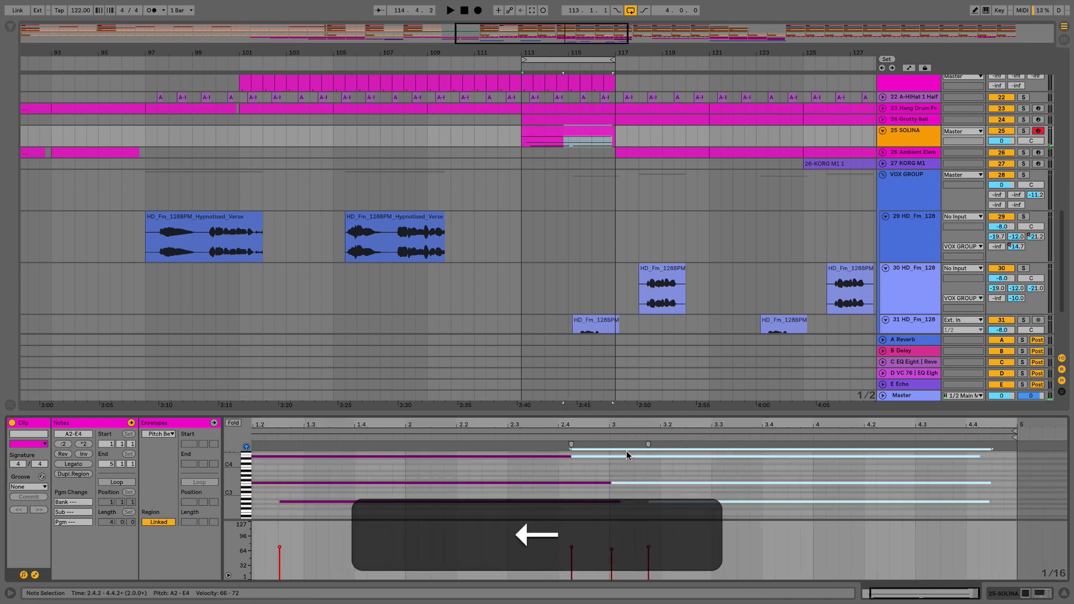
key("Up")
key("Up")
key("Up")
key("Up")
key("Up")
key("Up")
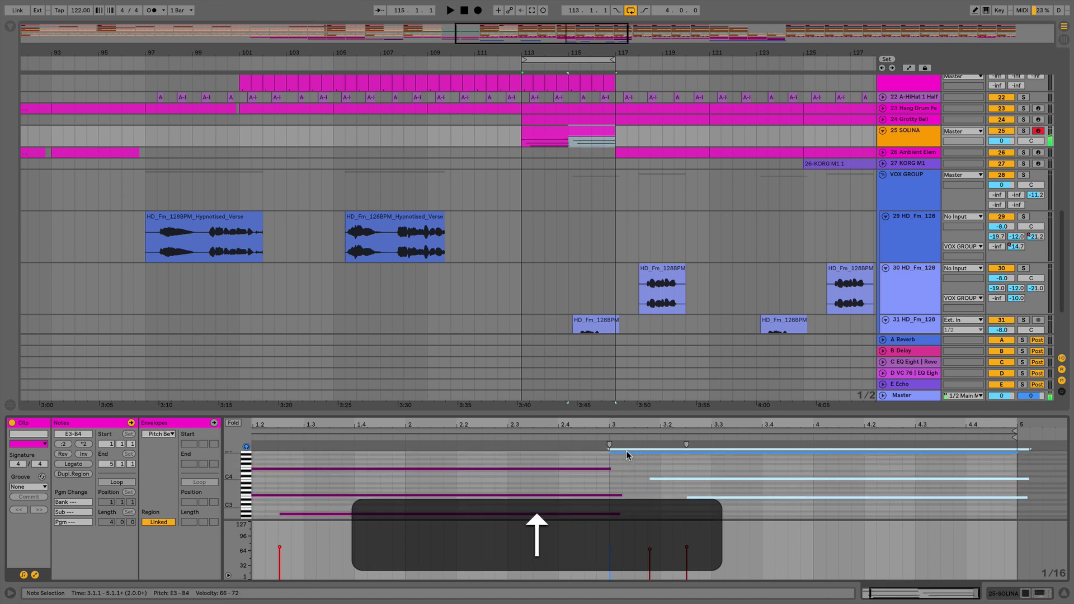
Step: Return to the SOLINA devices and make the SOLINA track taller so its notes show
key("shift+Tab")
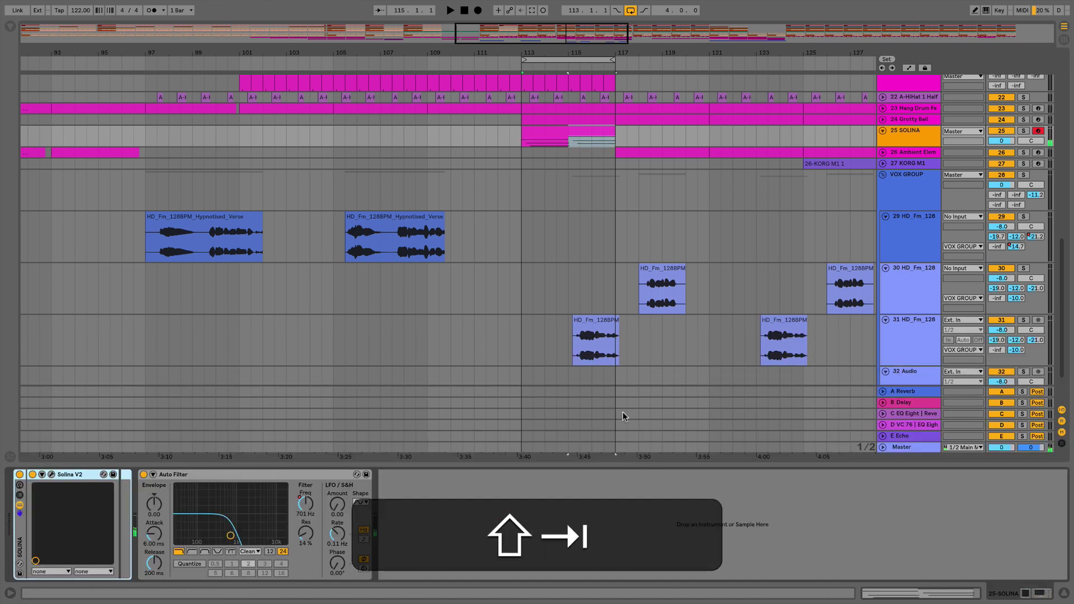
left_click(532, 139)
scroll(559, 156, "up", 5)
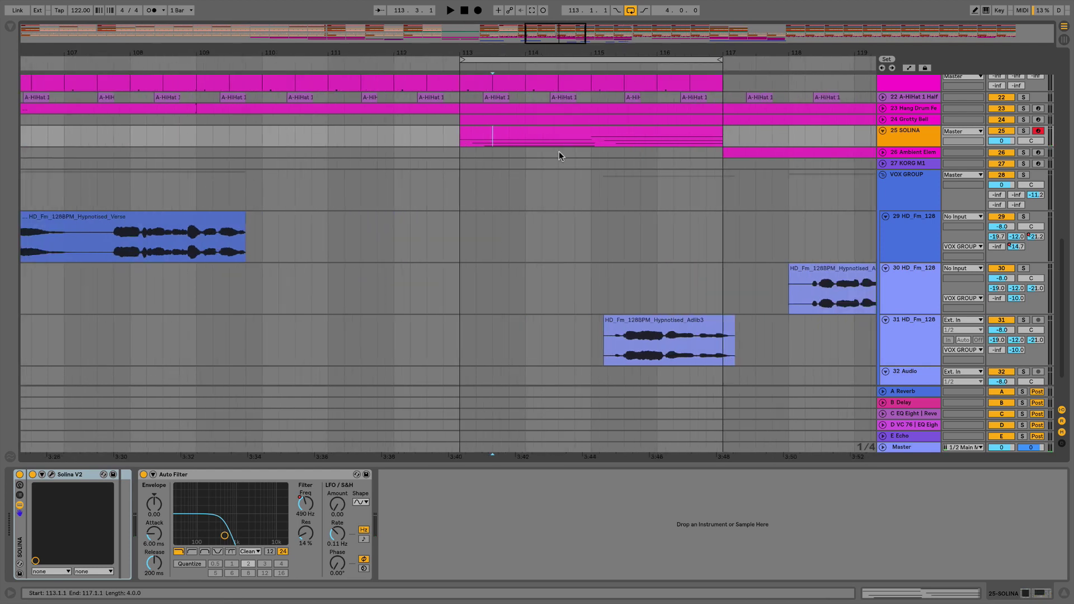
left_click_drag(900, 145, 890, 223)
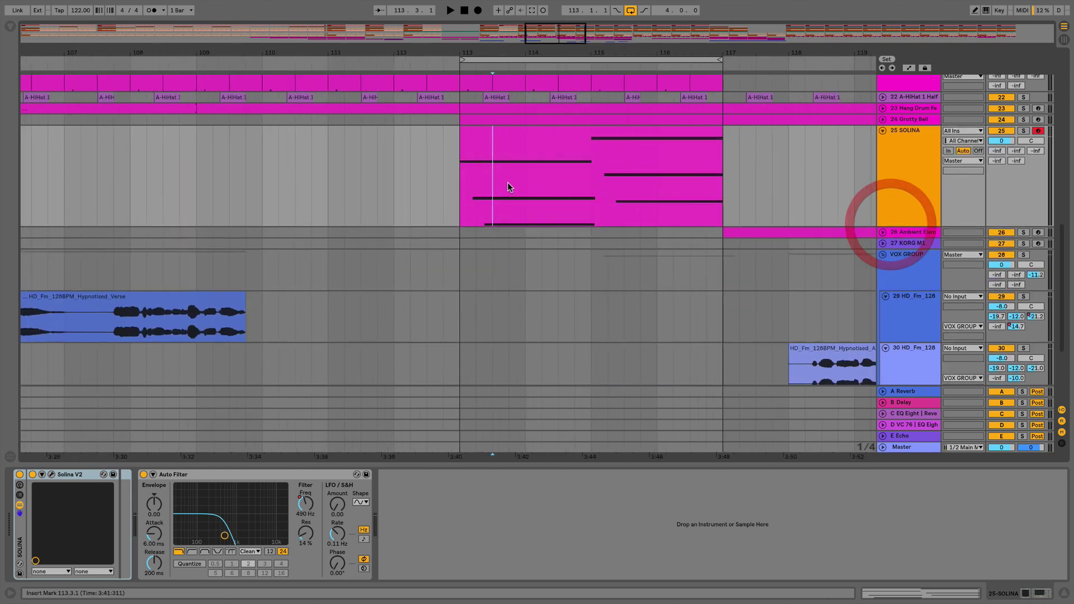
Step: Audition the SOLINA chords from several points around bars 113–117, then open the Options menu
left_click(508, 185)
key("space")
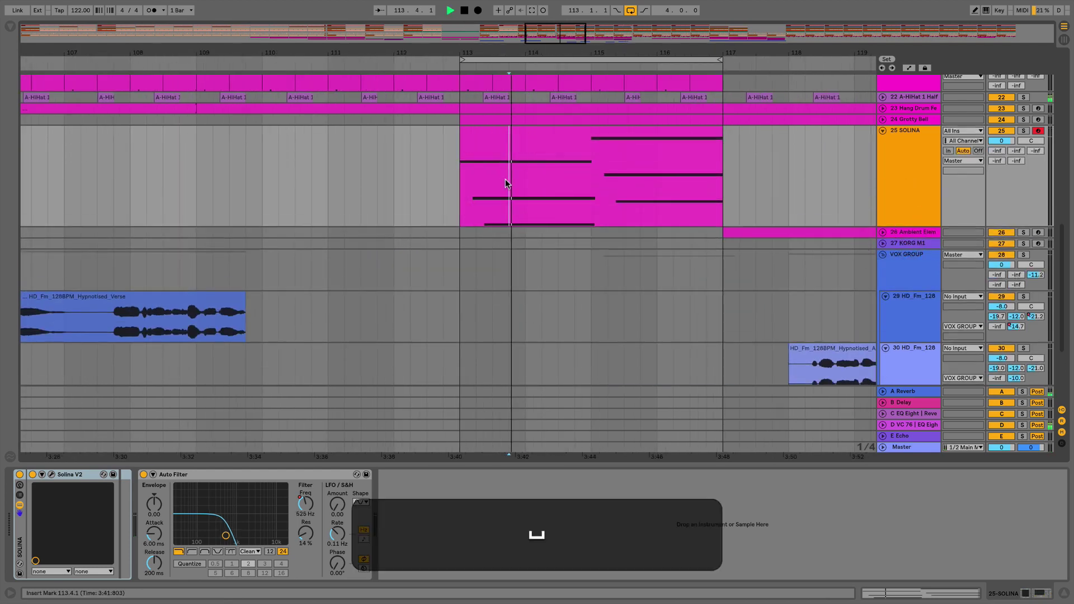
key("space")
left_click(575, 179)
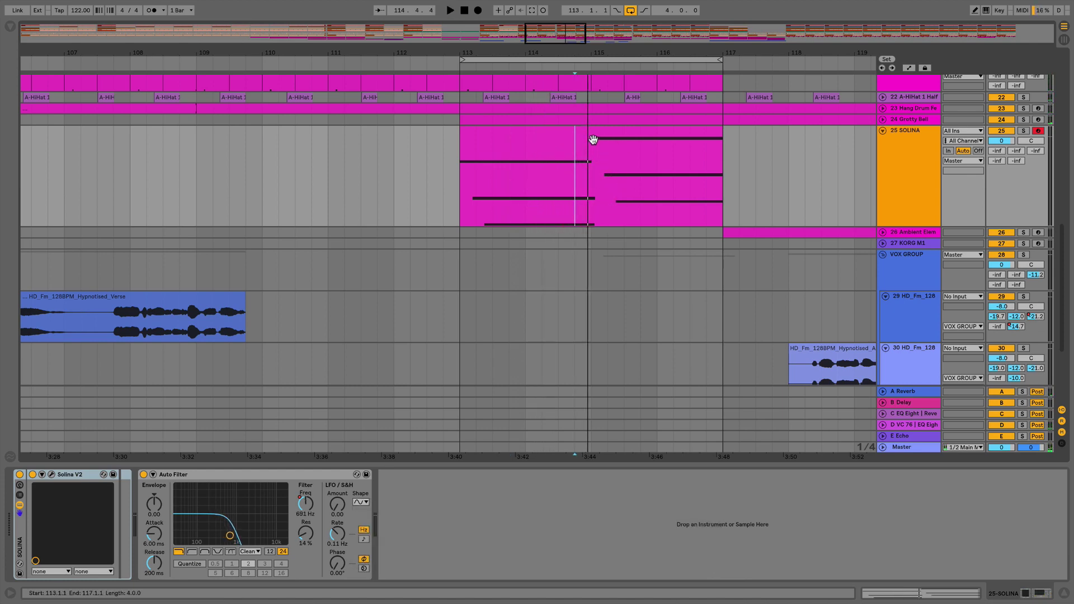
key("space")
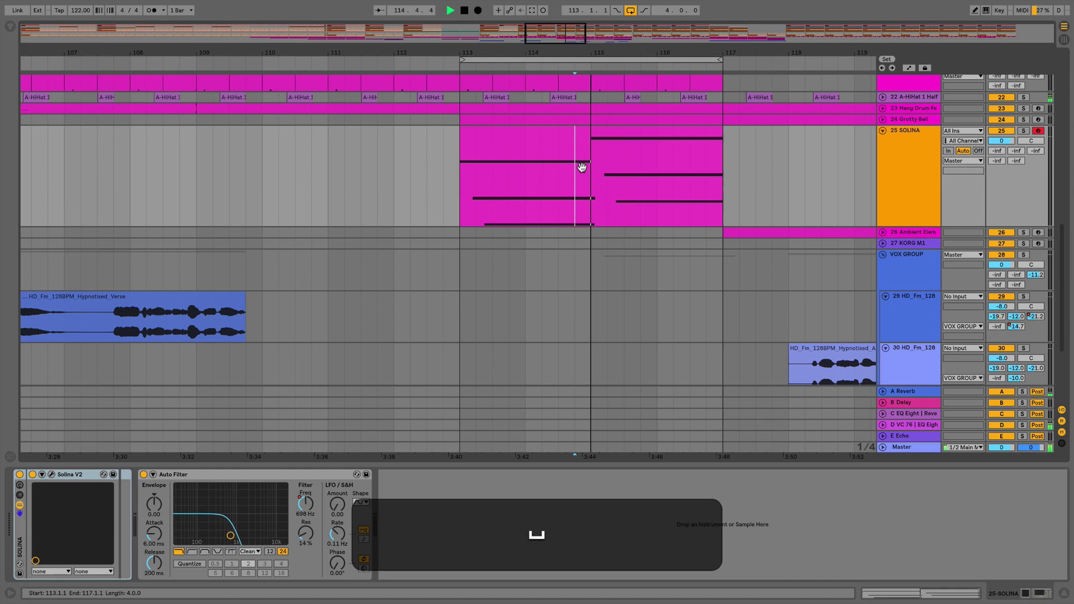
left_click(447, 180)
key("space")
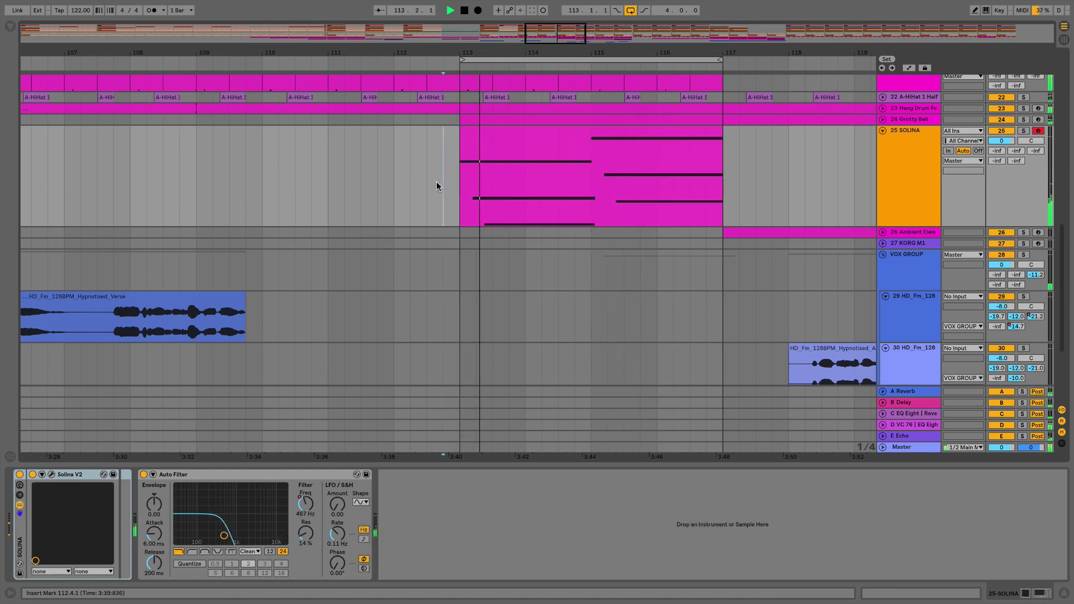
key("space")
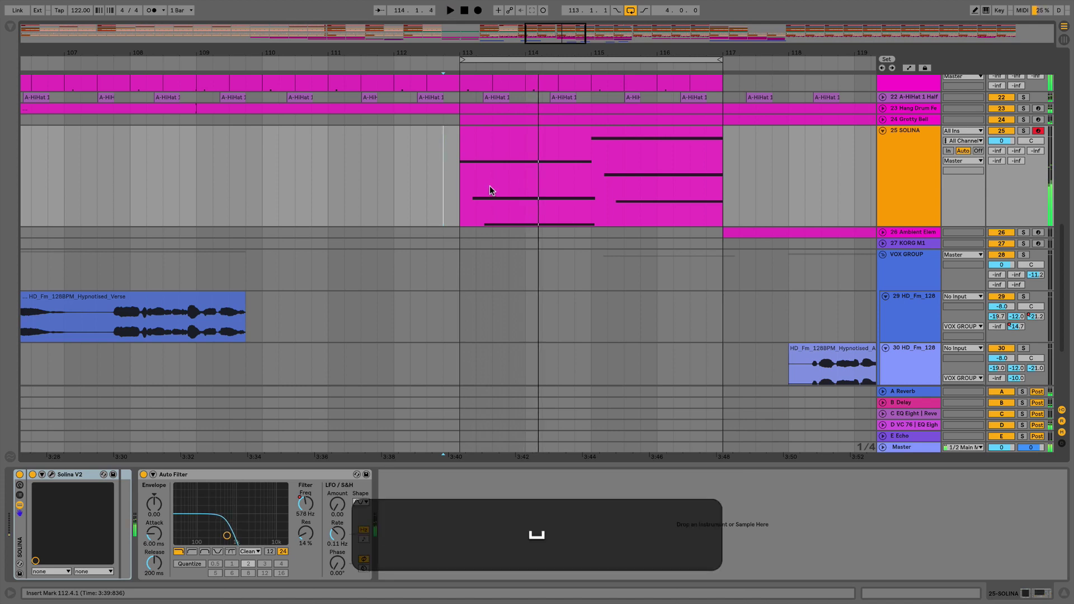
left_click(491, 189)
key("space")
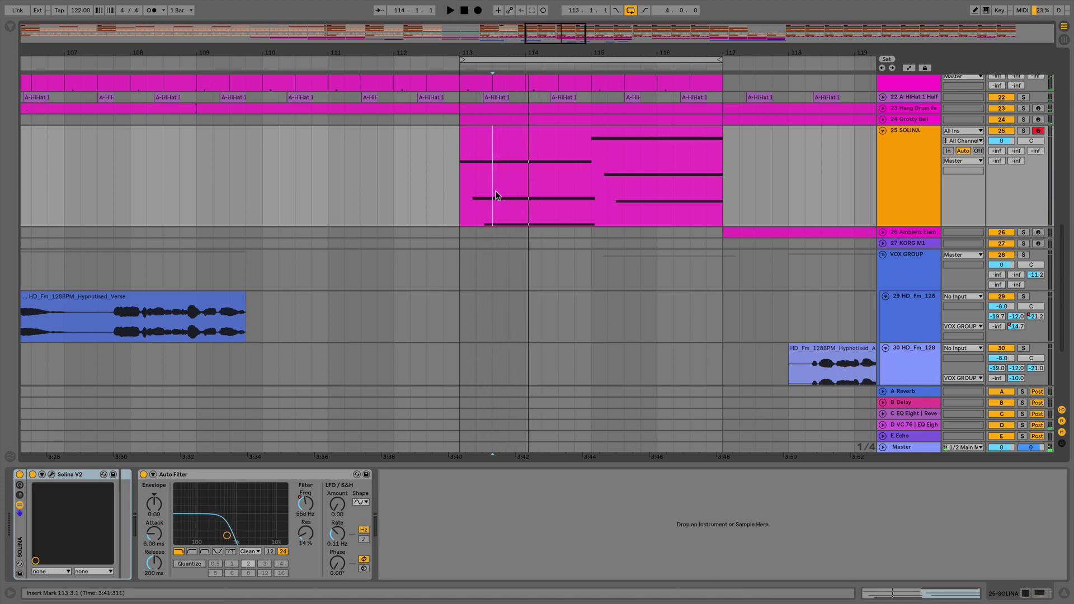
left_click(134, 5)
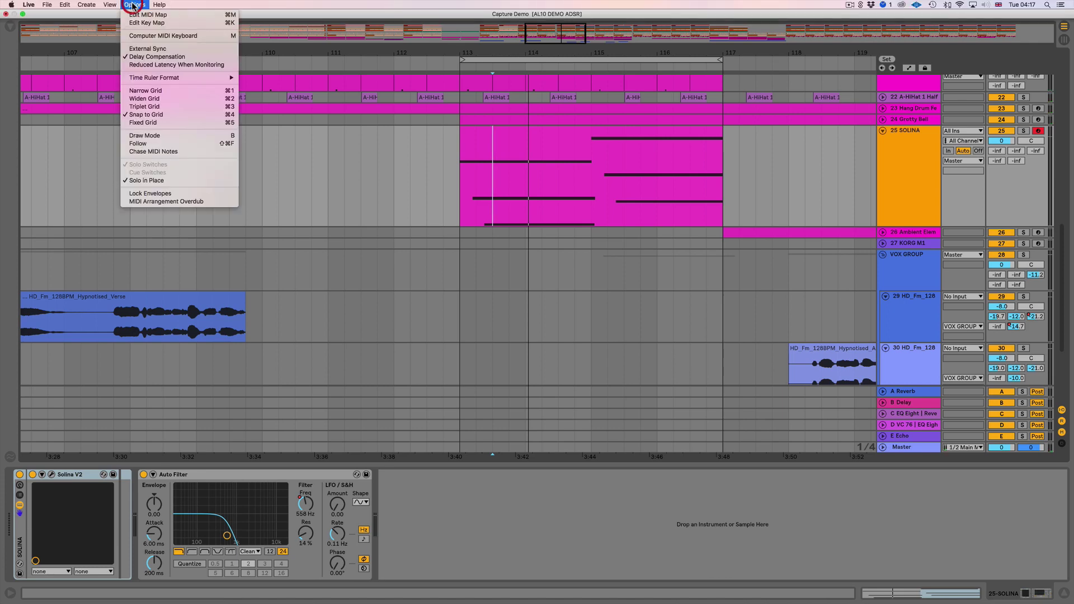
Step: Turn on Chase MIDI Notes and play the SOLINA clip from 113.3.1
left_click(153, 151)
left_click(492, 162)
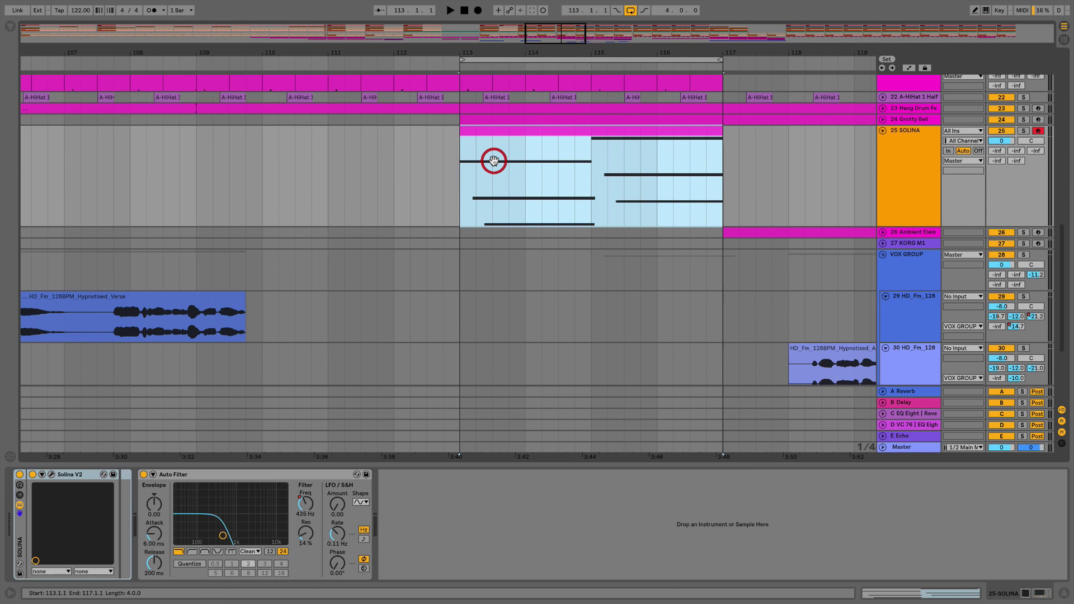
left_click(494, 194)
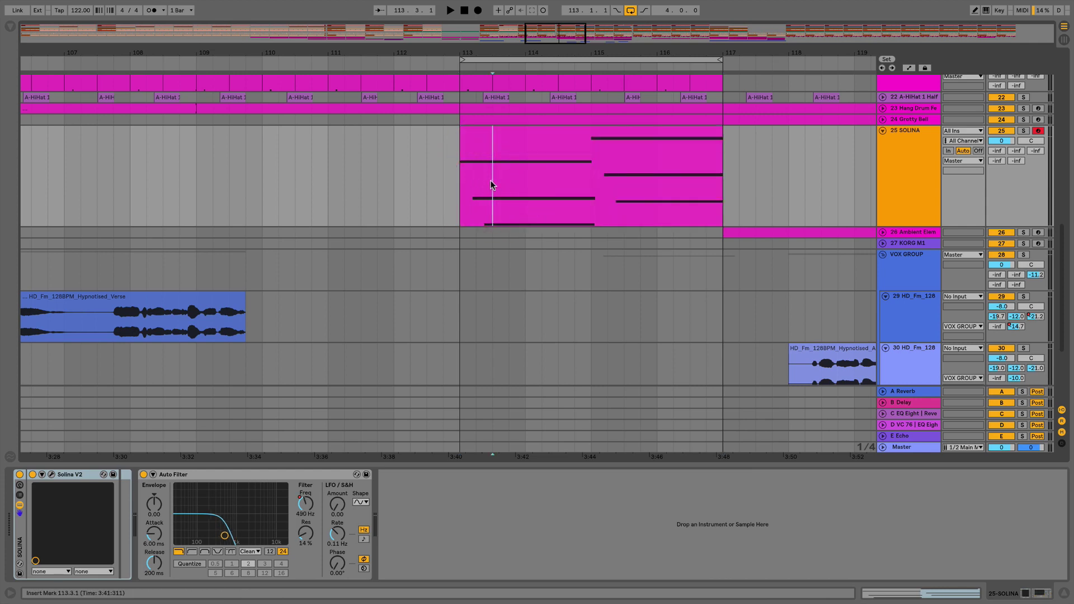
left_click_drag(490, 181, 575, 187)
left_click(495, 194)
key("space")
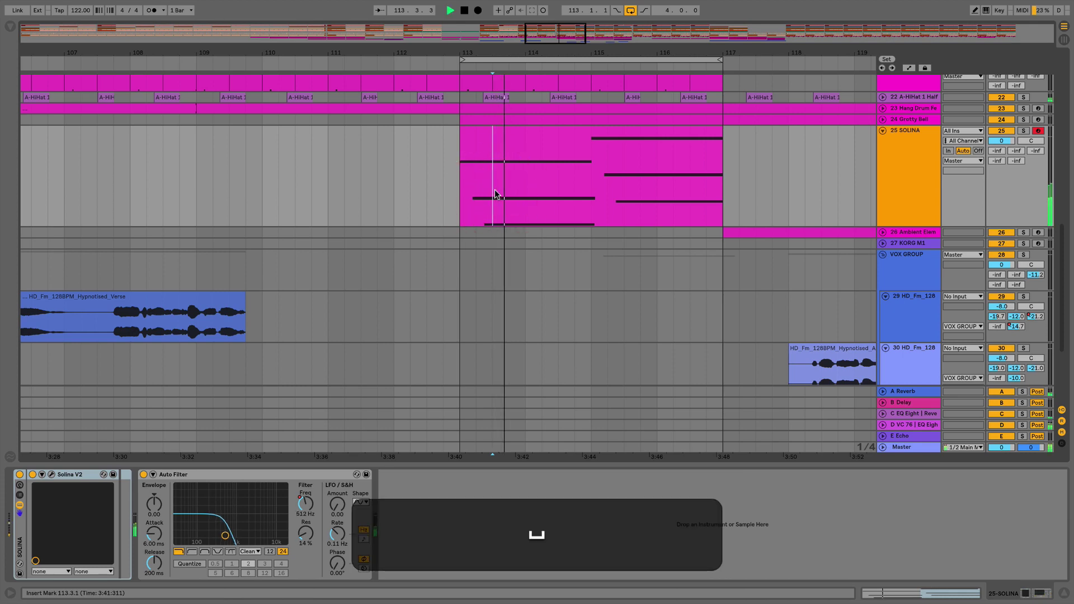
Step: Audition from later points, then delete the SOLINA clip over bars 113–117
left_click(700, 196)
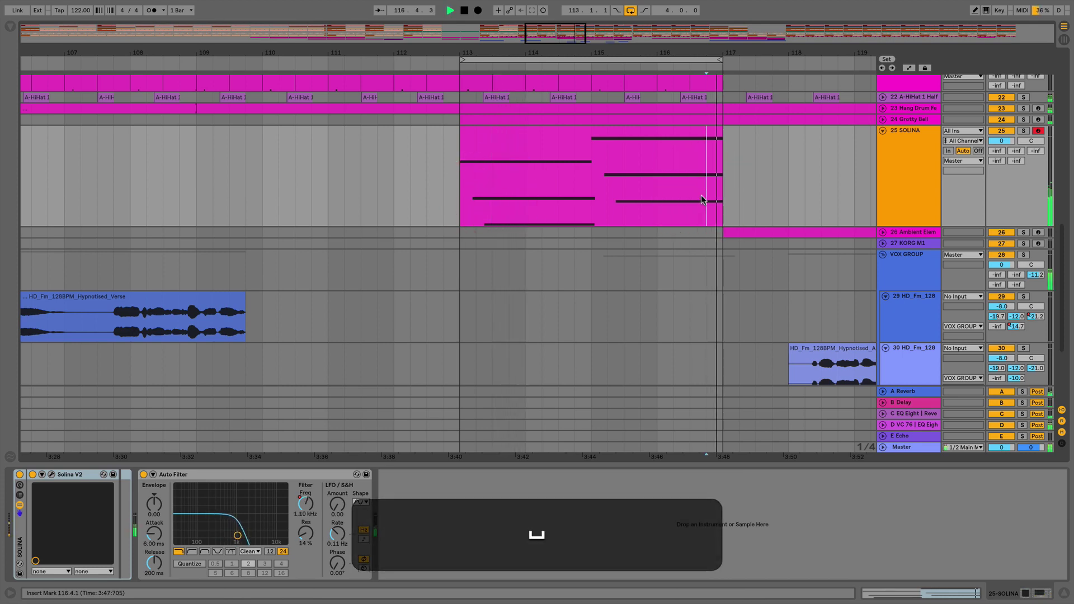
left_click(666, 196)
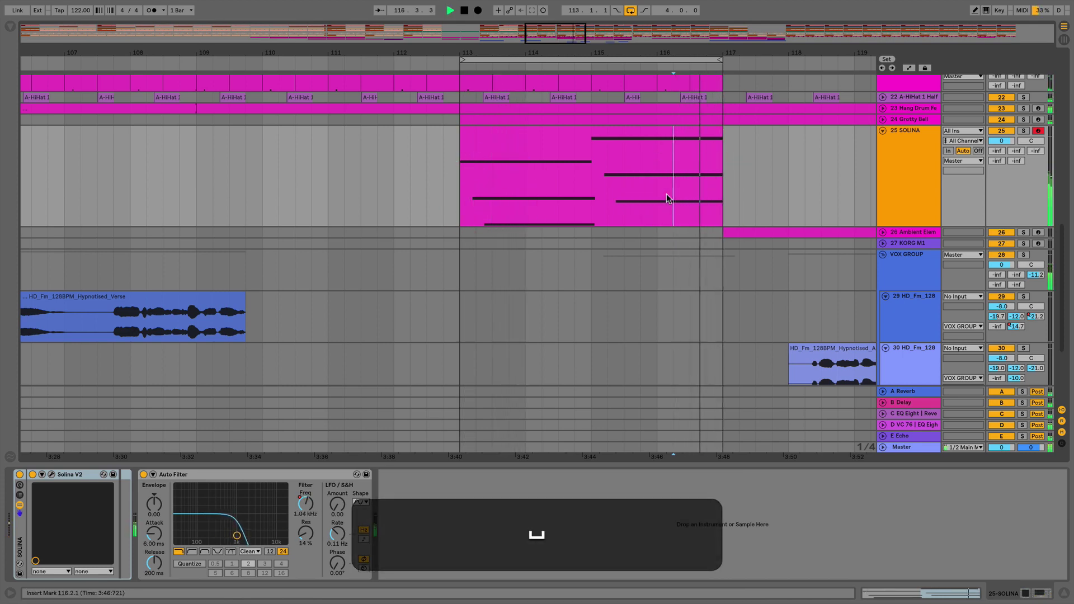
left_click(634, 193)
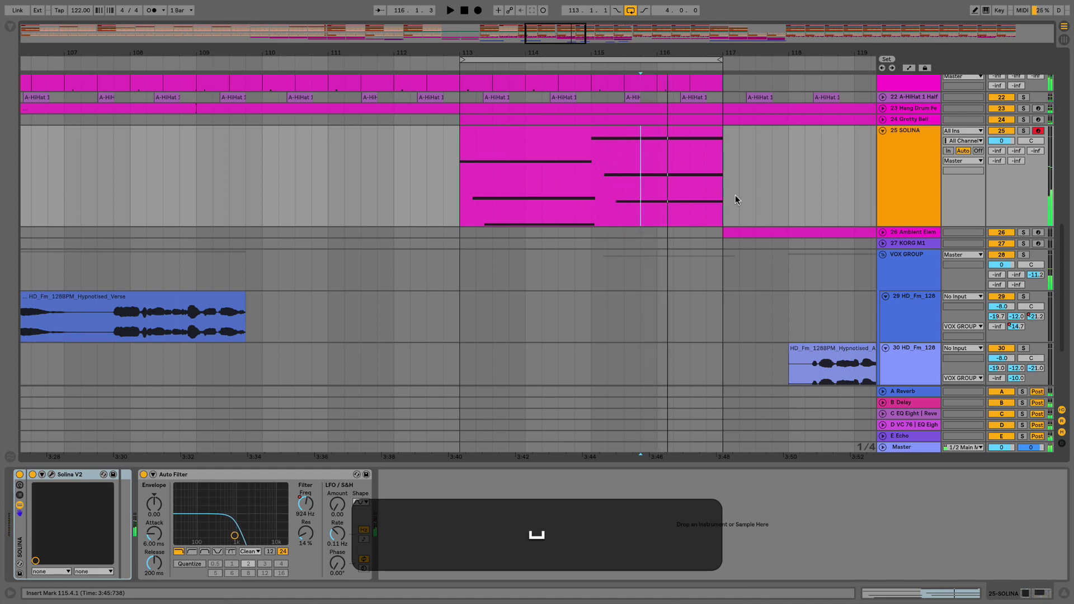
left_click_drag(735, 196, 456, 190)
key("BackSpace")
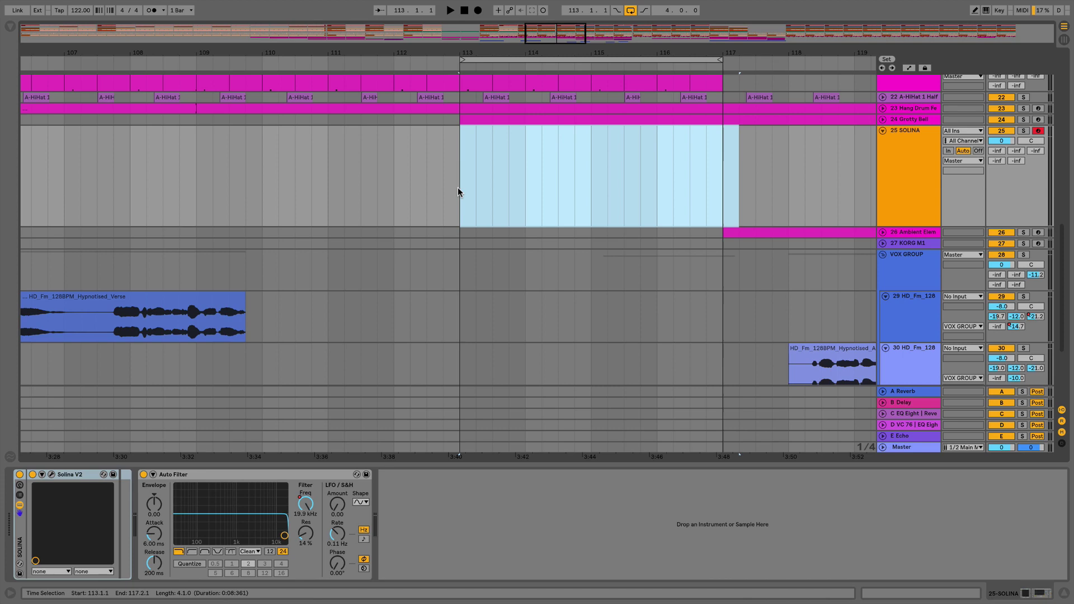
left_click(518, 171)
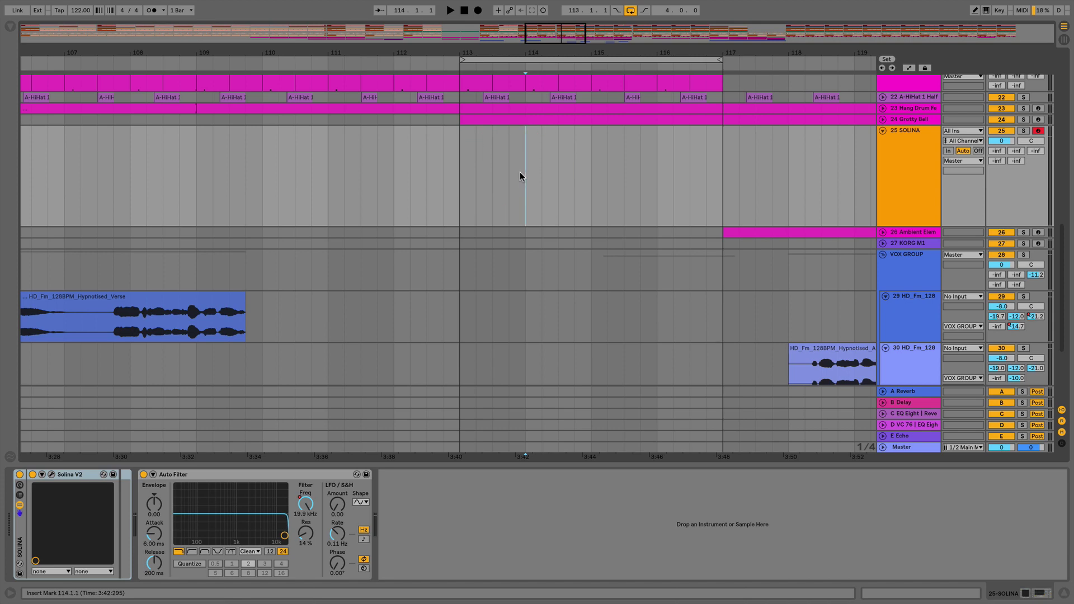
right_click(522, 175)
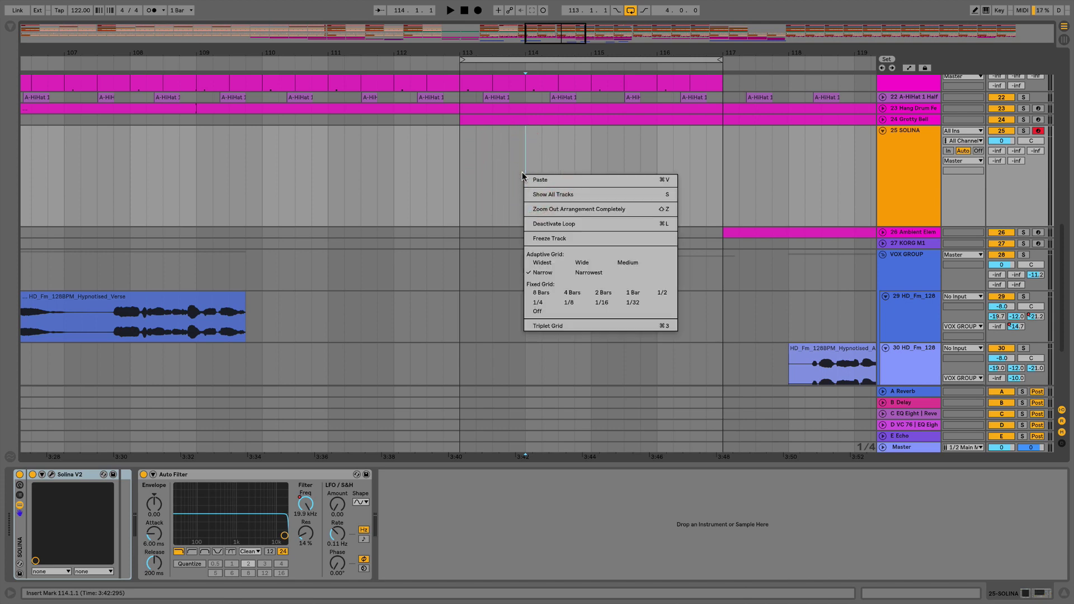
left_click(550, 159)
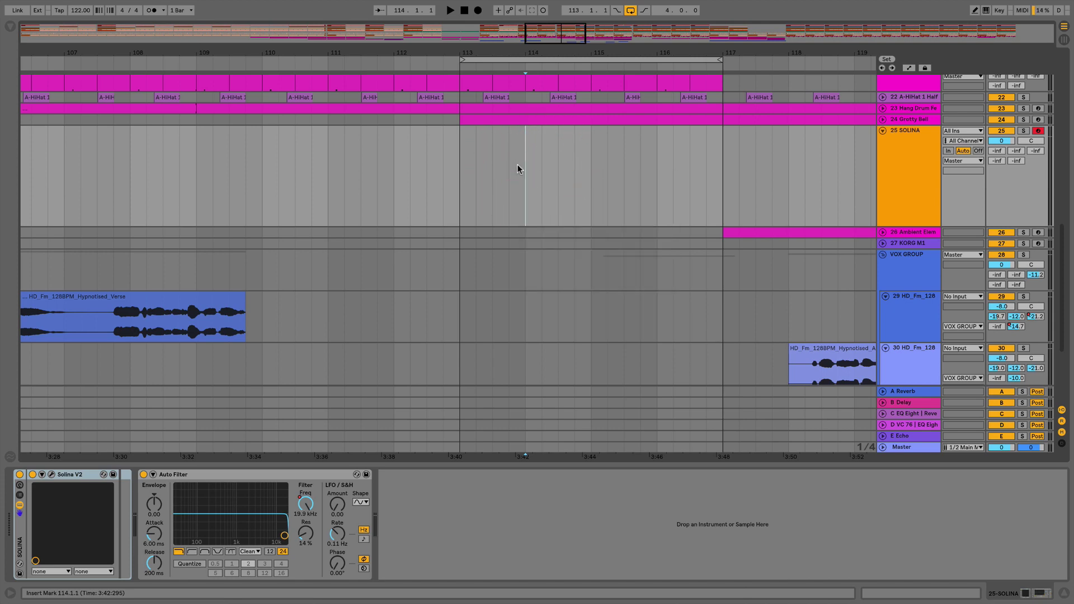
left_click_drag(517, 168, 580, 167)
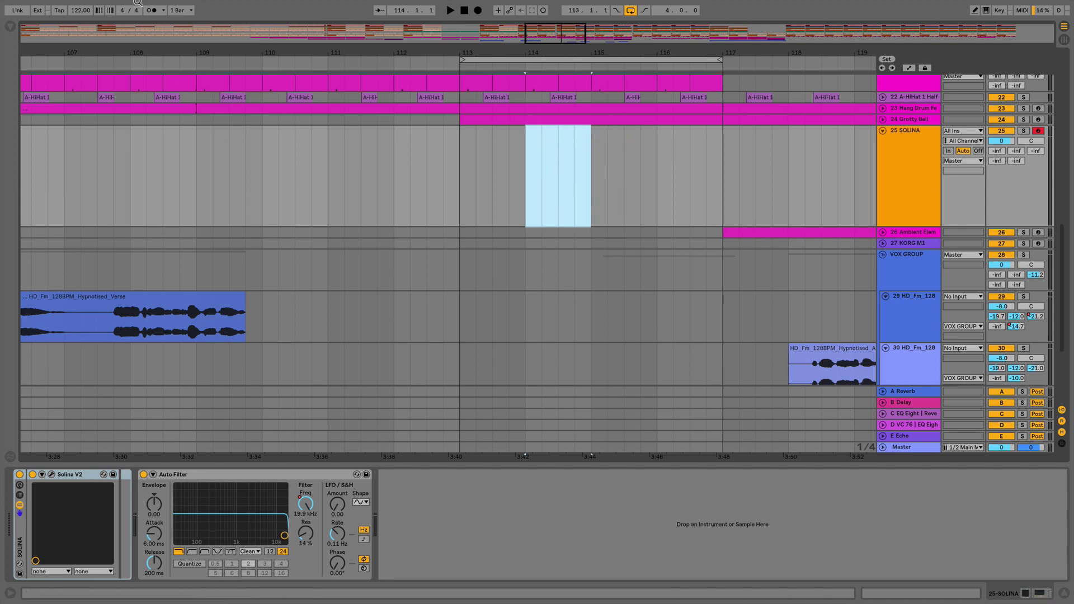
mouse_move(135, 5)
left_click(85, 5)
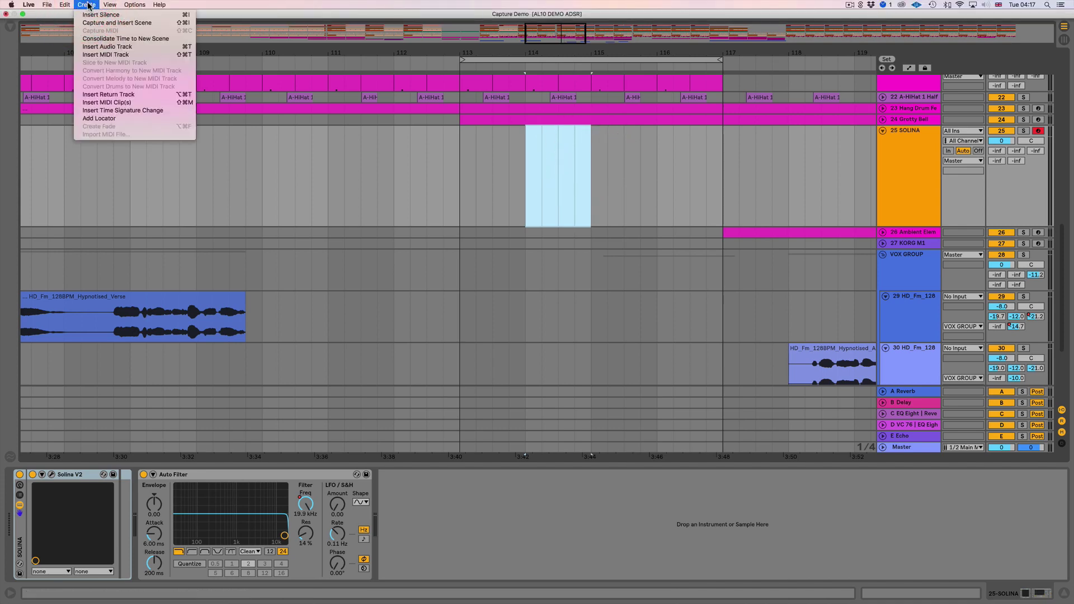
left_click(460, 183)
left_click(460, 183)
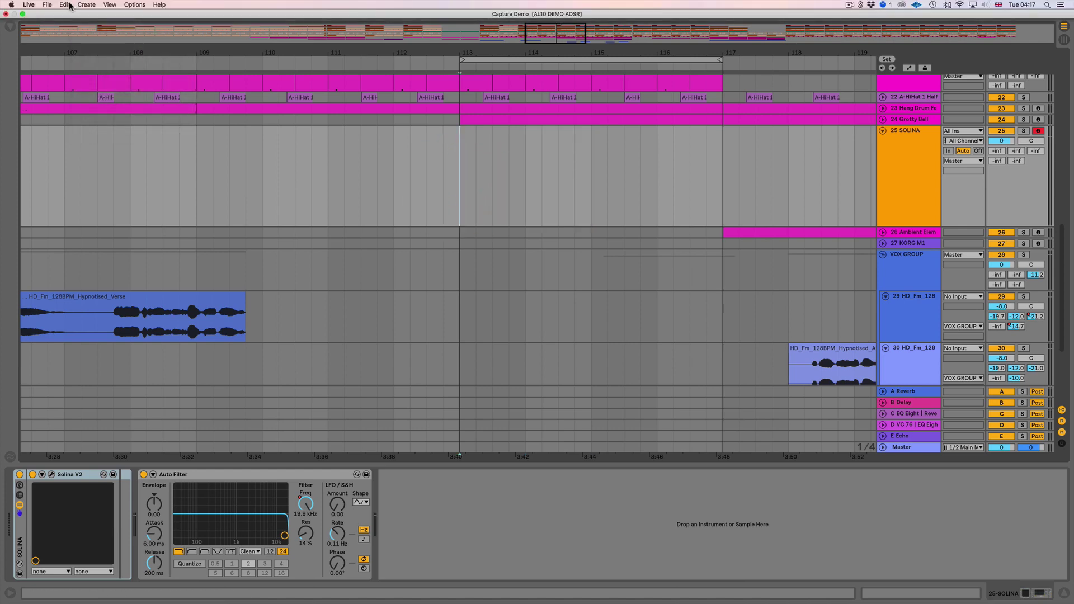
left_click(86, 5)
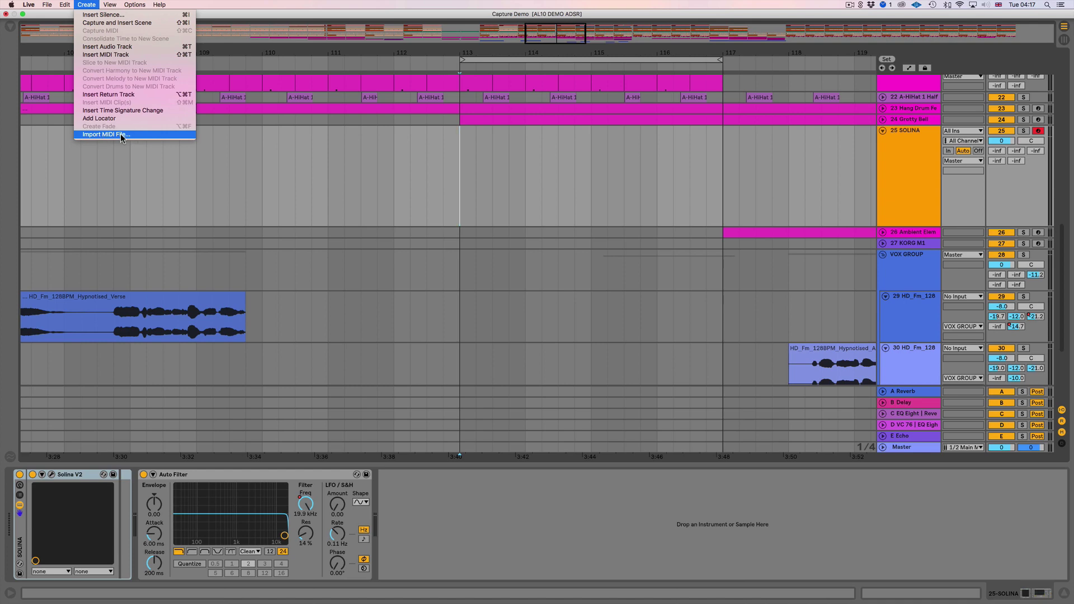
left_click(616, 172)
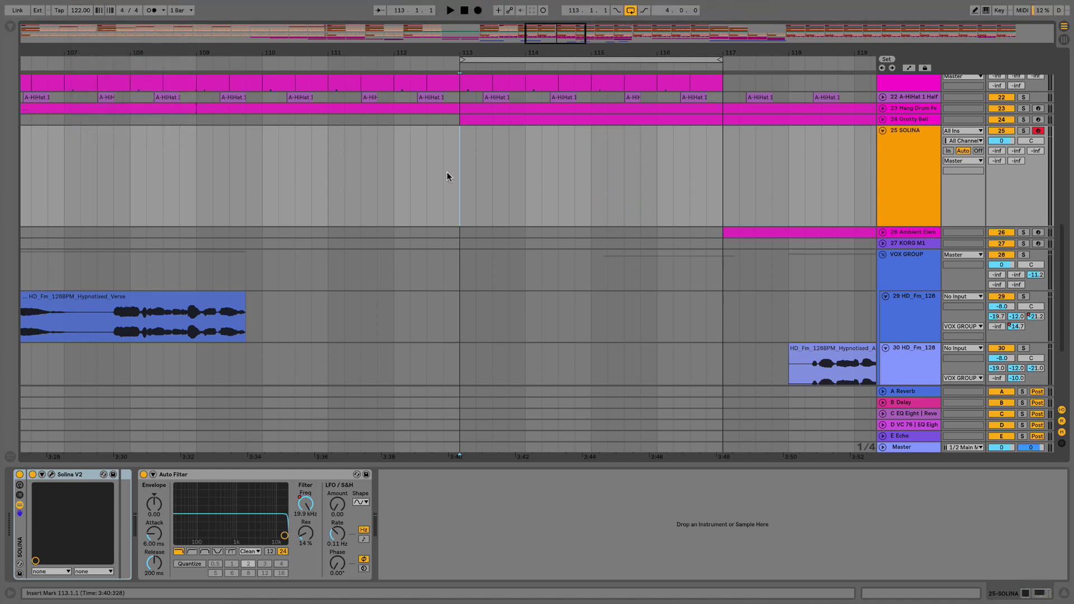
scroll(446, 172, "left", 10)
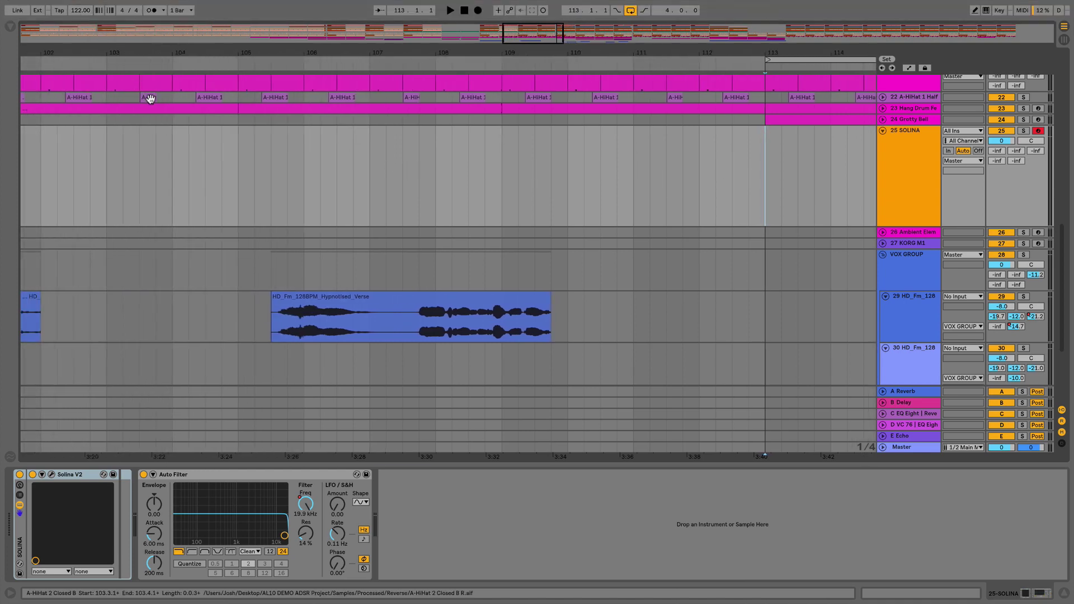
left_click(173, 96)
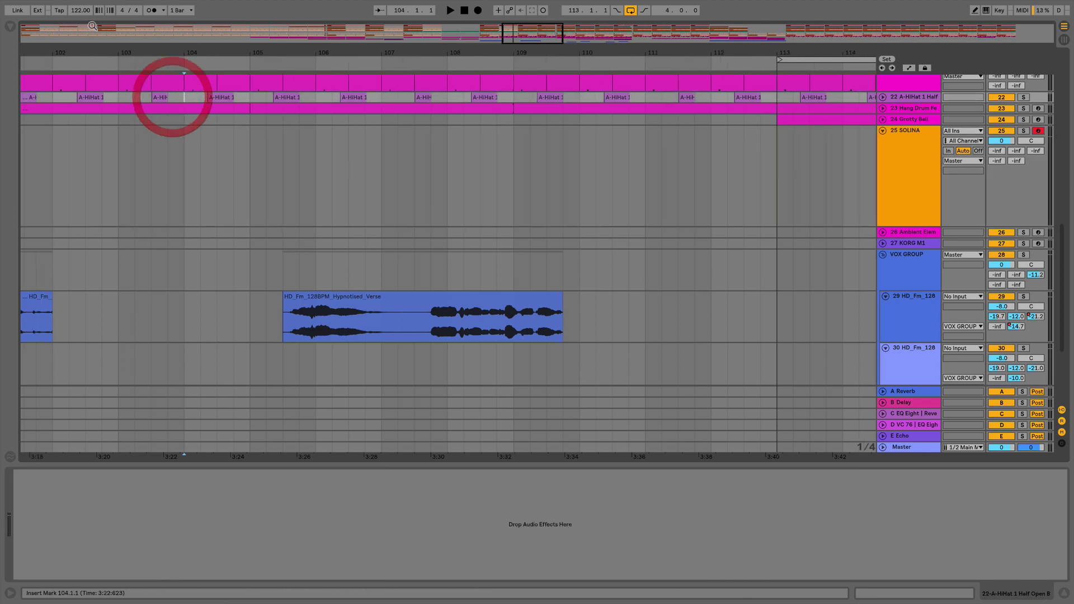
left_click(48, 5)
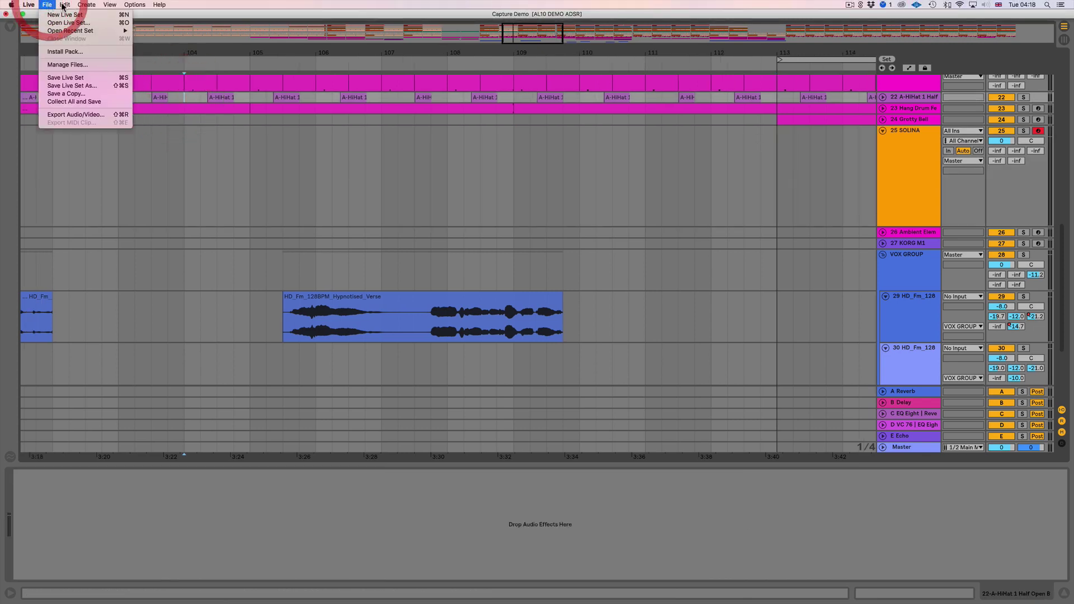
left_click(92, 136)
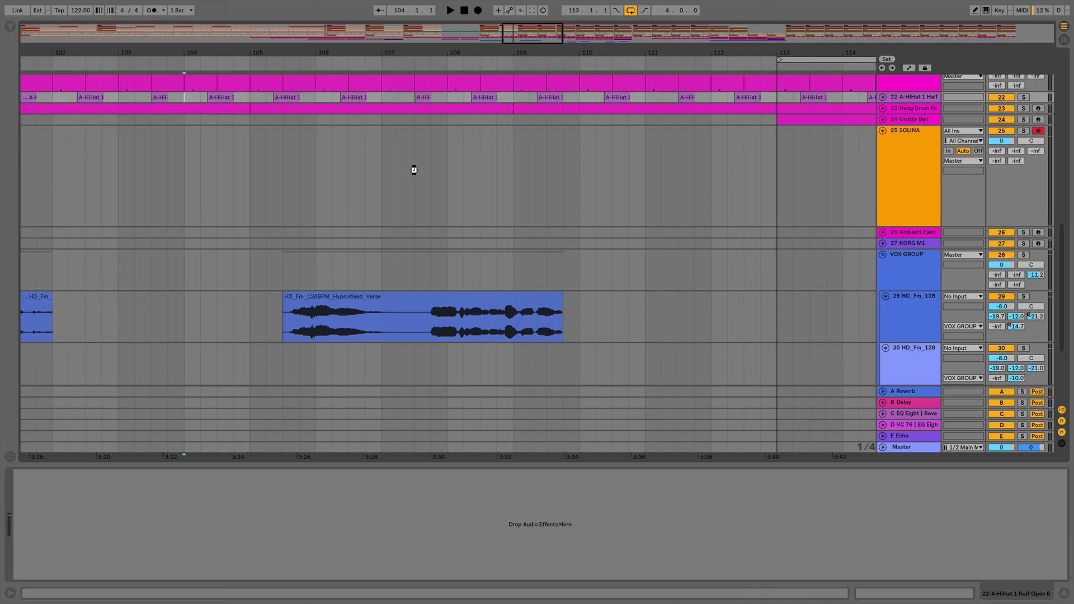
left_click(846, 299)
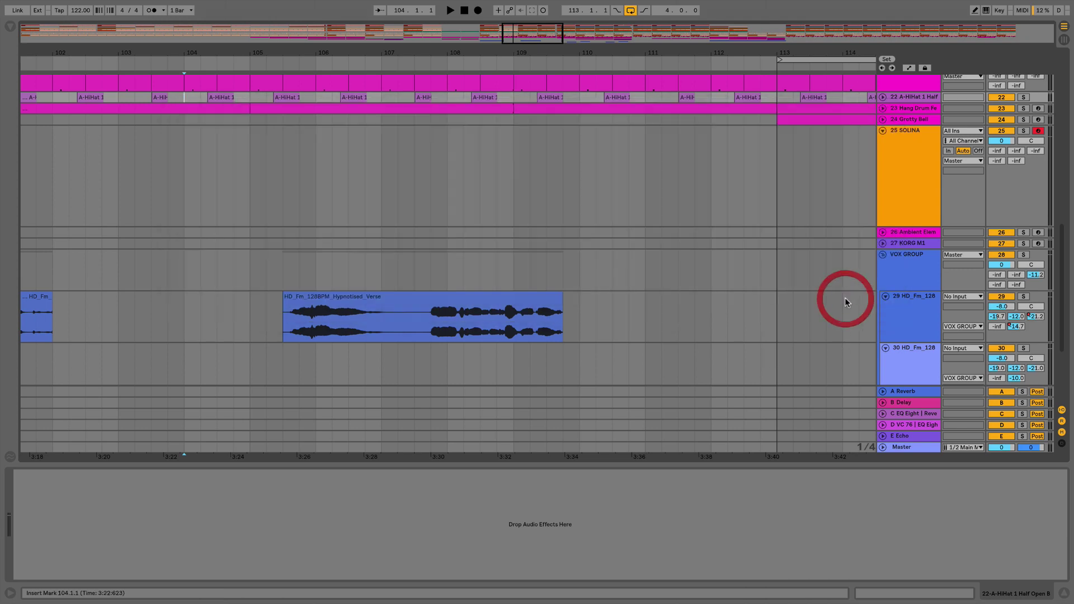
left_click_drag(468, 55, 646, 97)
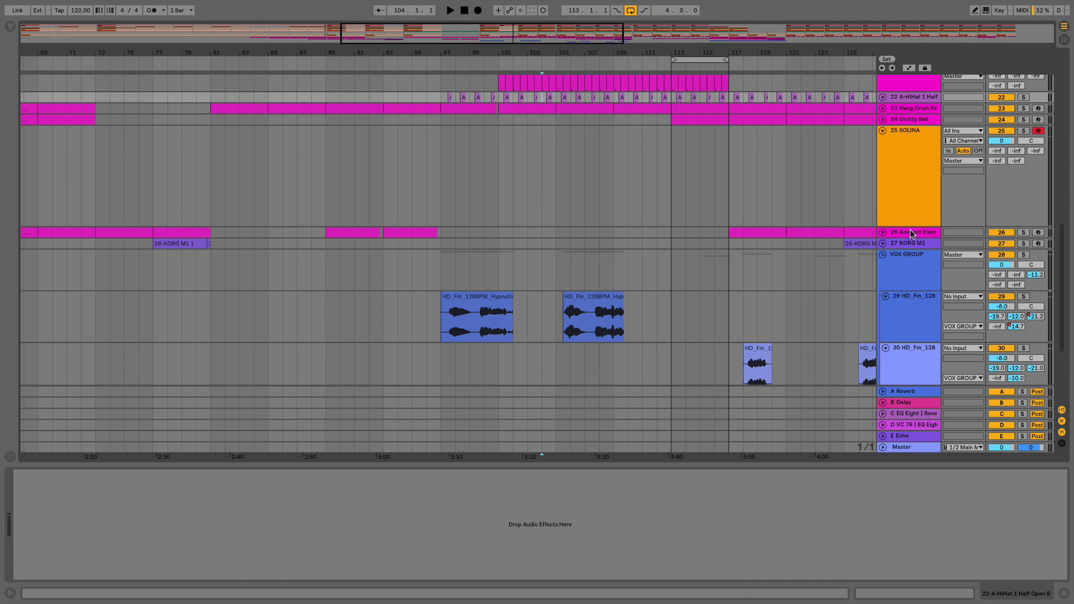
Step: Collapse the SOLINA track to a single row
left_click_drag(913, 225, 903, 141)
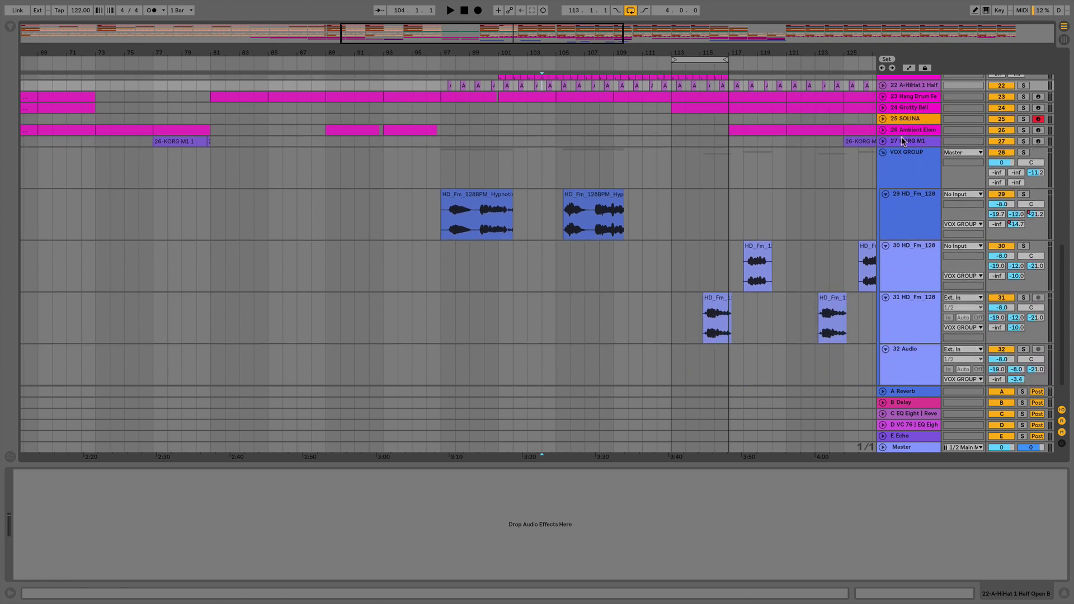
scroll(465, 163, "left", 3)
scroll(458, 163, "down", 2)
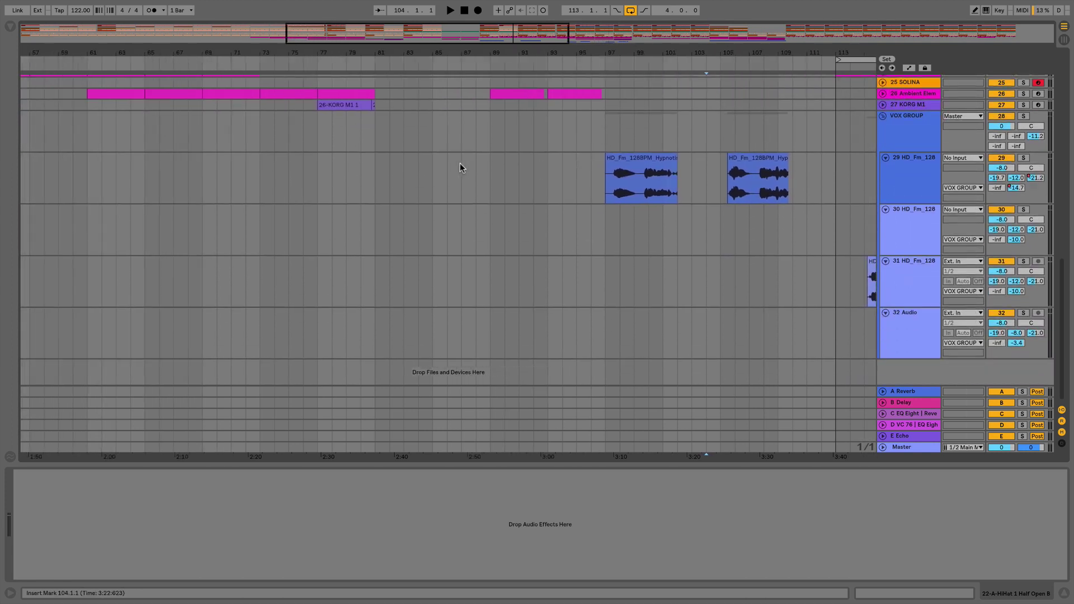
scroll(459, 163, "right", 2)
Step: Loop bars 81 to 109 over track 29's vocal clips and start playback
left_click(348, 168)
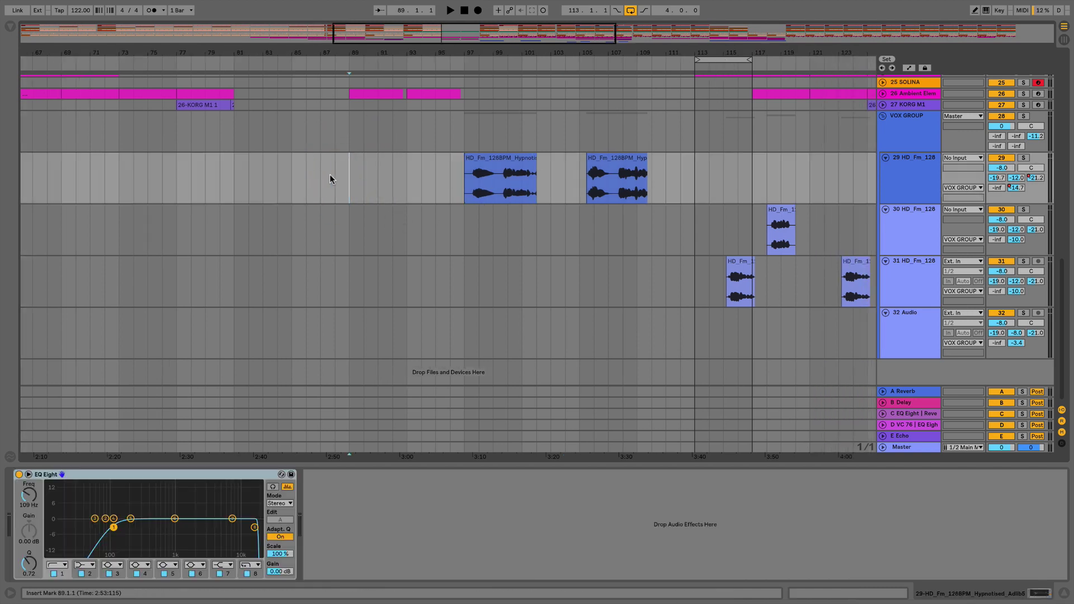
left_click_drag(340, 178, 637, 175)
key("super+l")
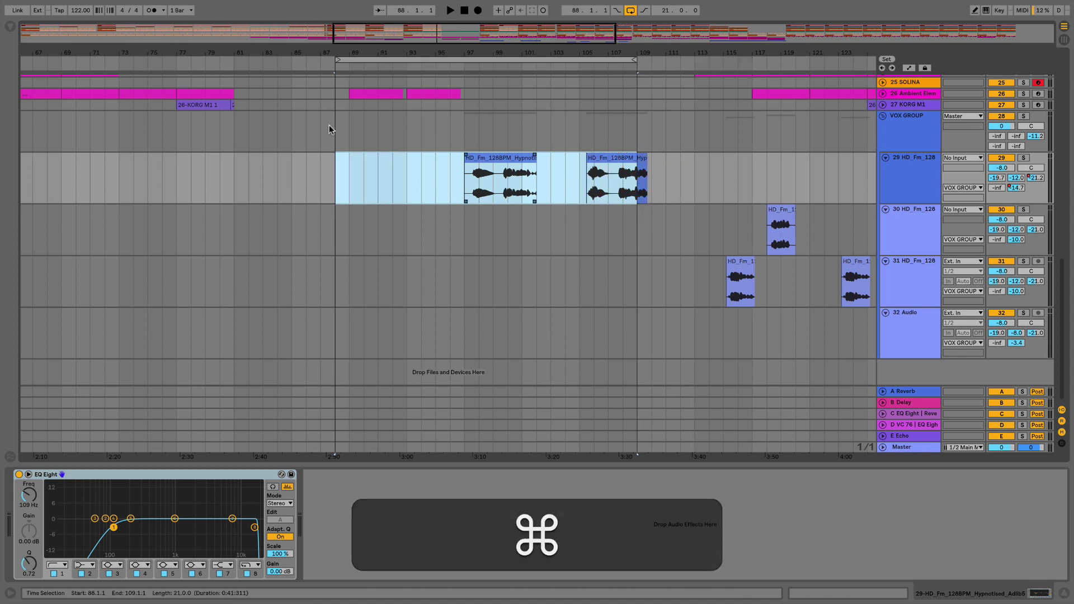
left_click_drag(337, 60, 234, 60)
key("space")
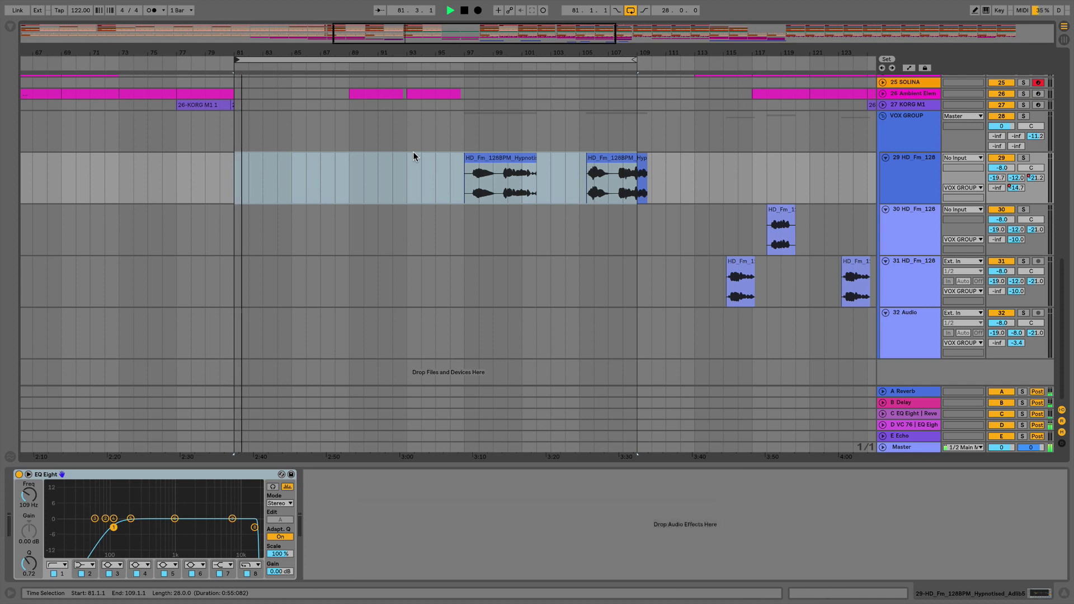
left_click(462, 188)
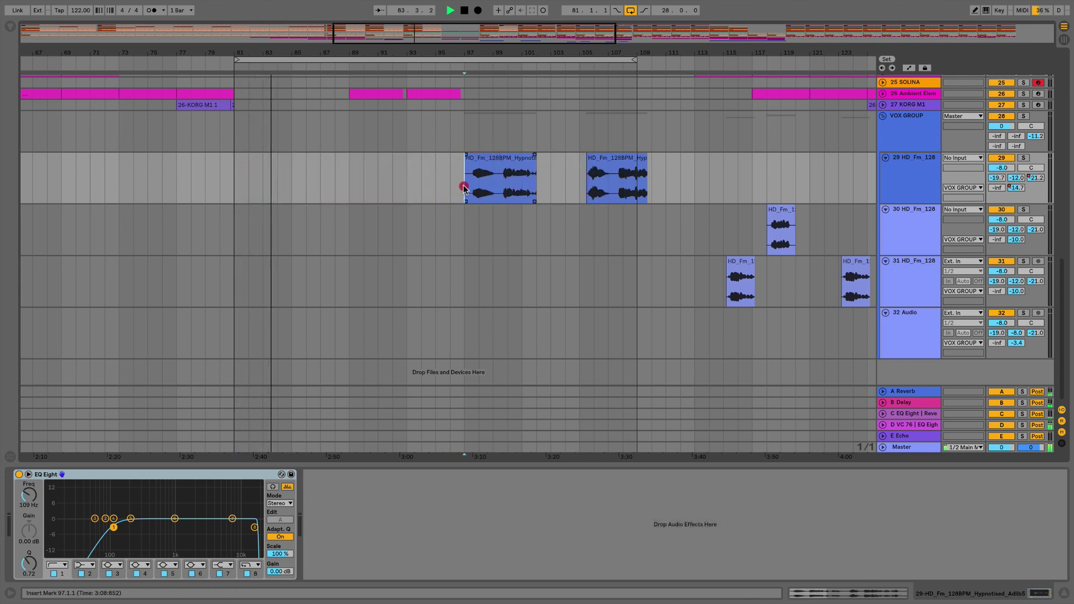
Step: Copy the vocal clip's opening phrase to a new track 33 at bar 95 and reverse it
left_click_drag(463, 188, 497, 188)
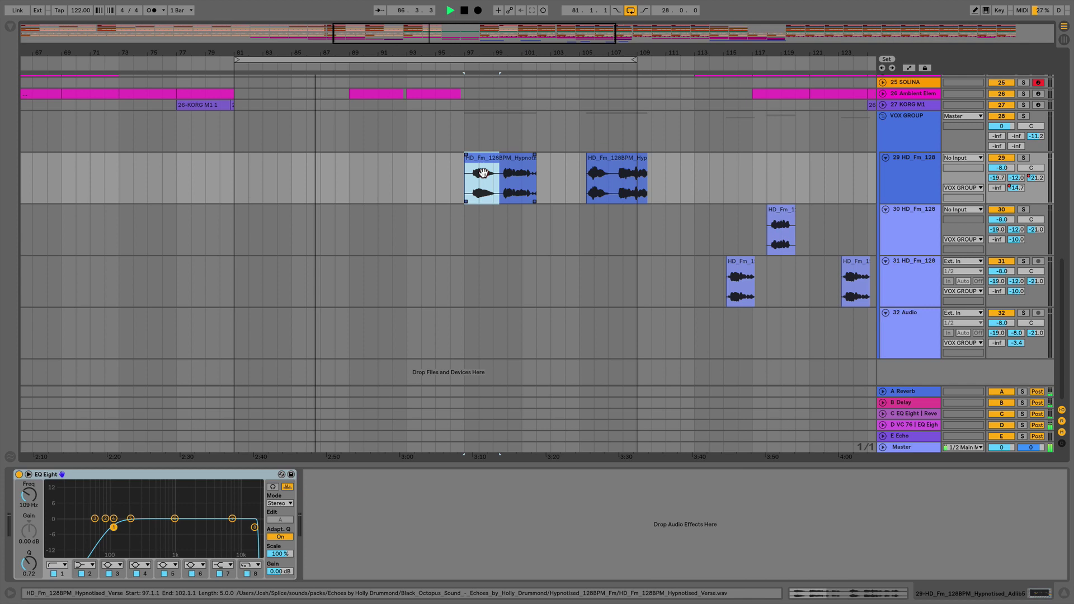
left_click_drag(483, 172, 450, 375)
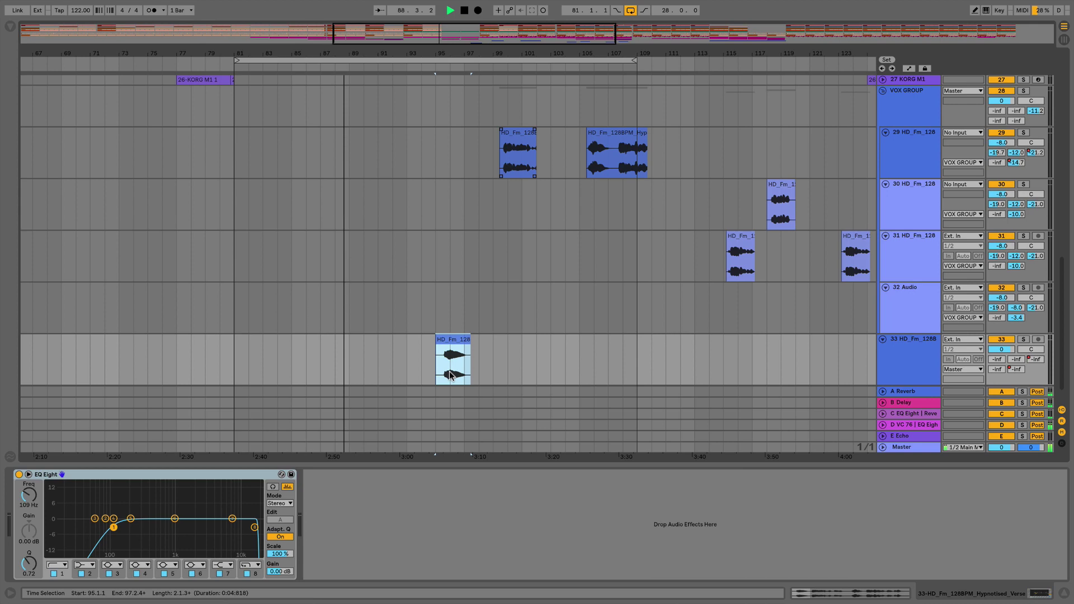
key("super+z")
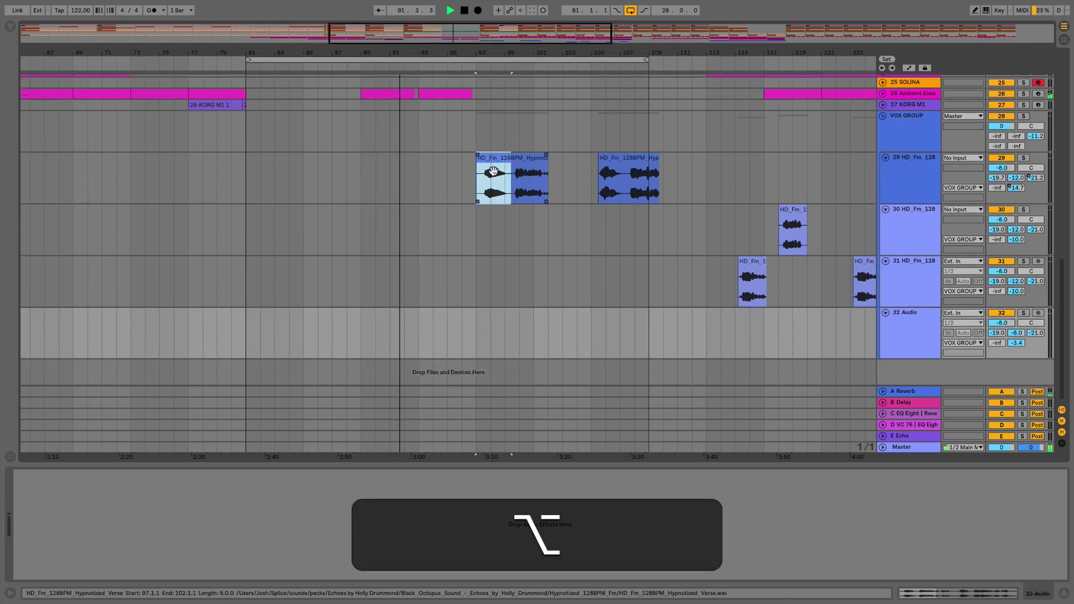
left_click_drag(492, 171, 470, 376)
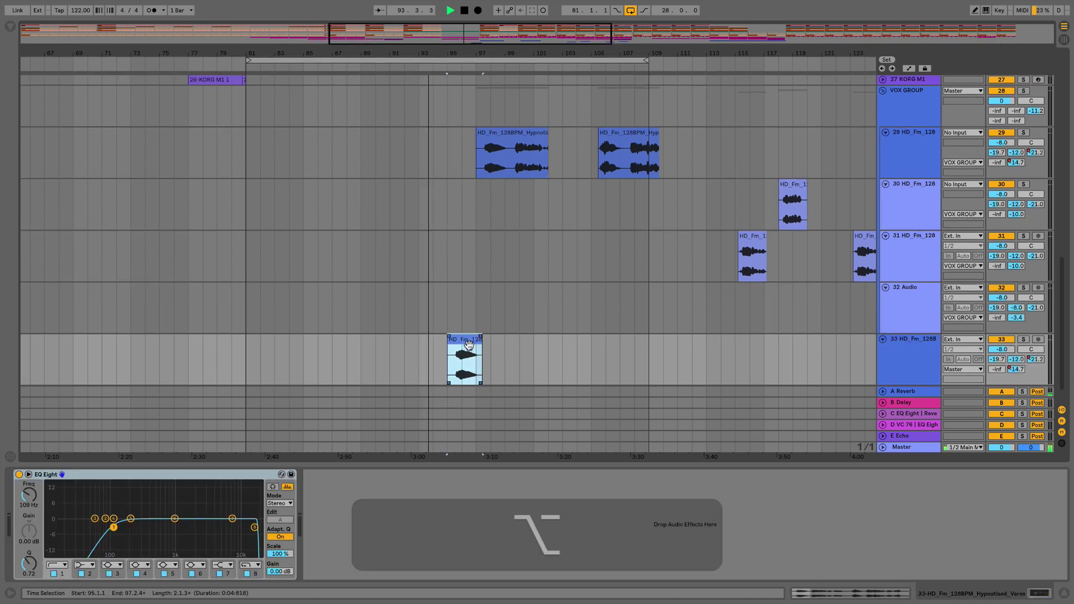
key("r")
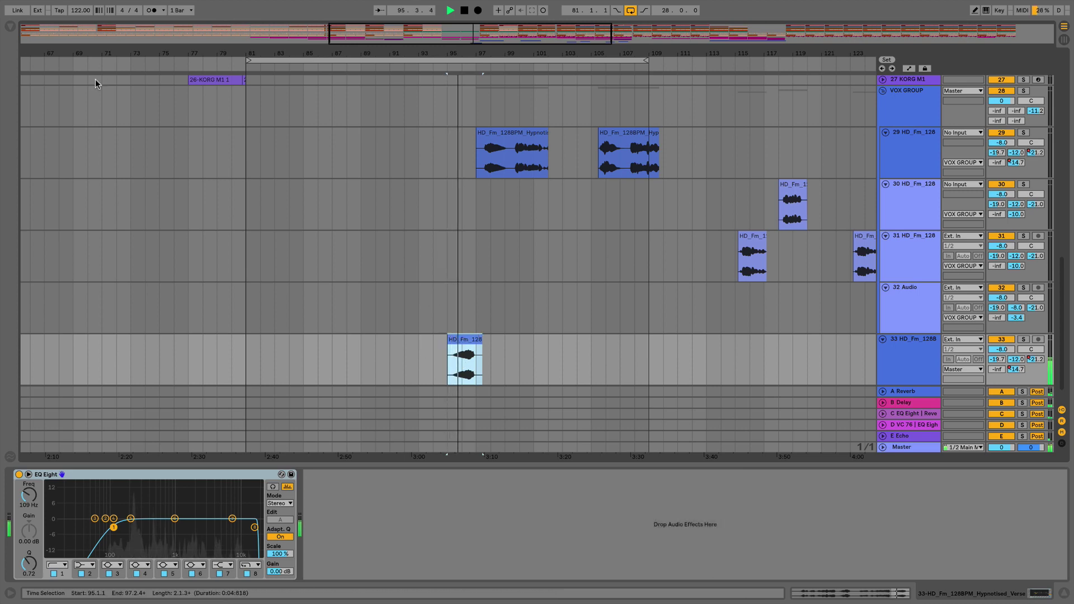
Step: Load the Cathedral hall reverb preset onto track 33 after EQ Eight
left_click(10, 26)
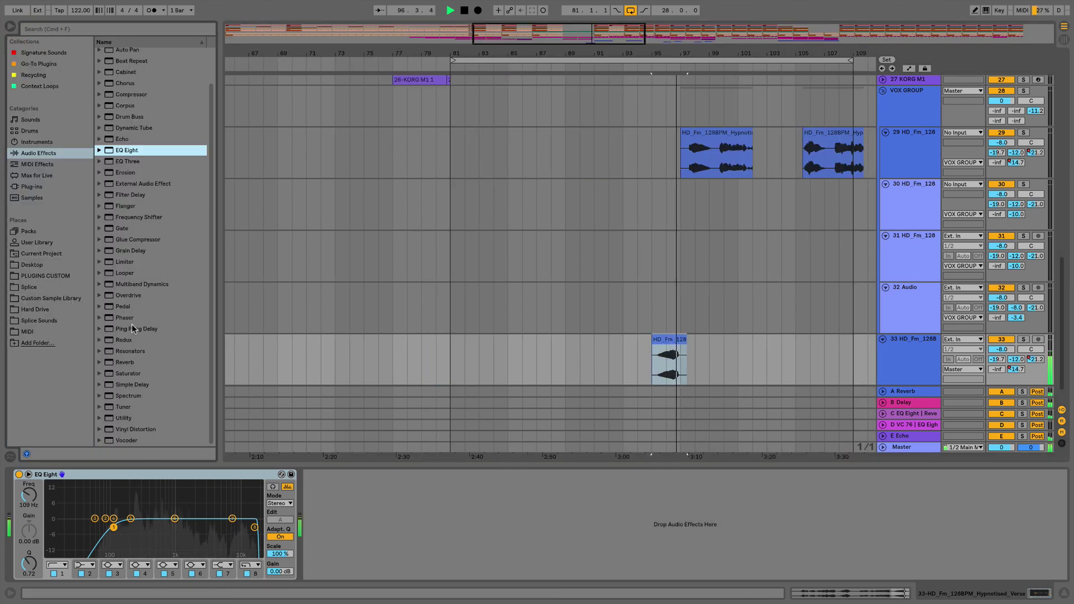
left_click(111, 364)
left_click(99, 362)
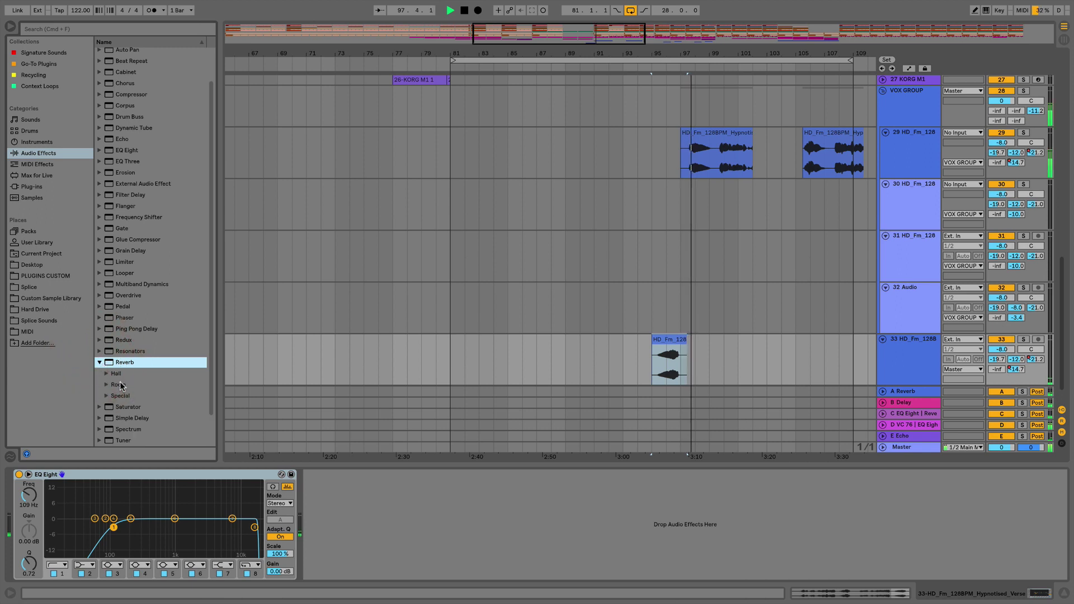
left_click(106, 374)
scroll(117, 389, "down", 1)
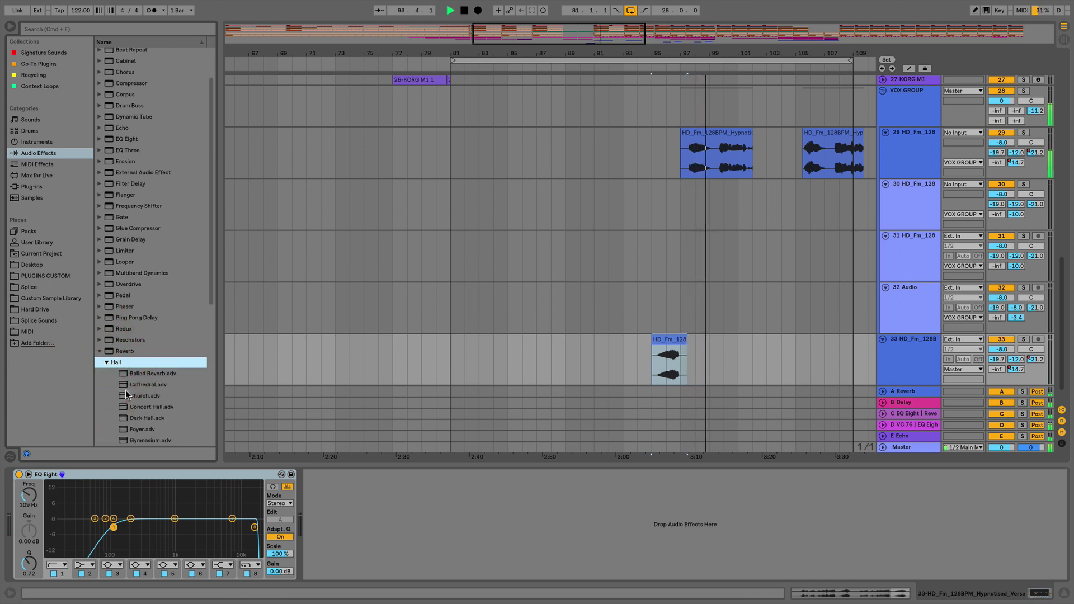
left_click(138, 386)
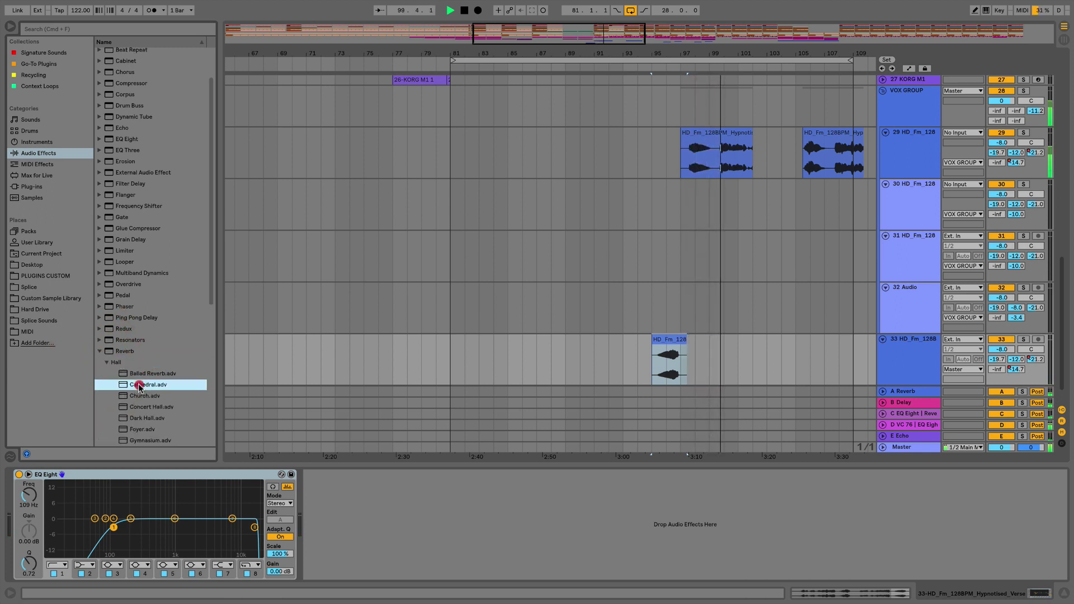
Step: Solo track 33 and play the reversed vocal slice from bar 95
left_click(667, 360)
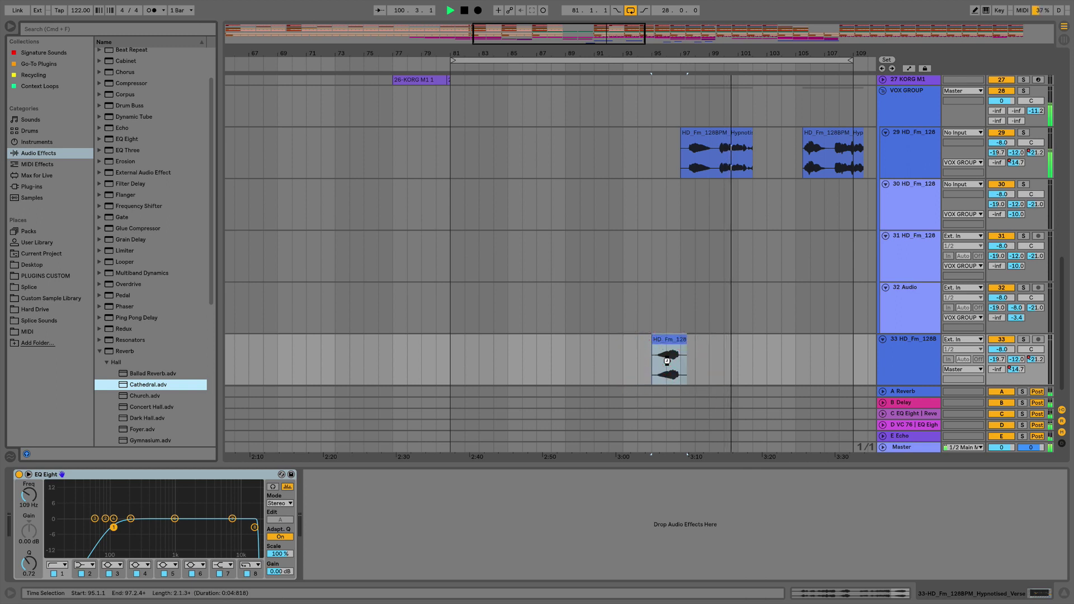
scroll(666, 361, "right", 5)
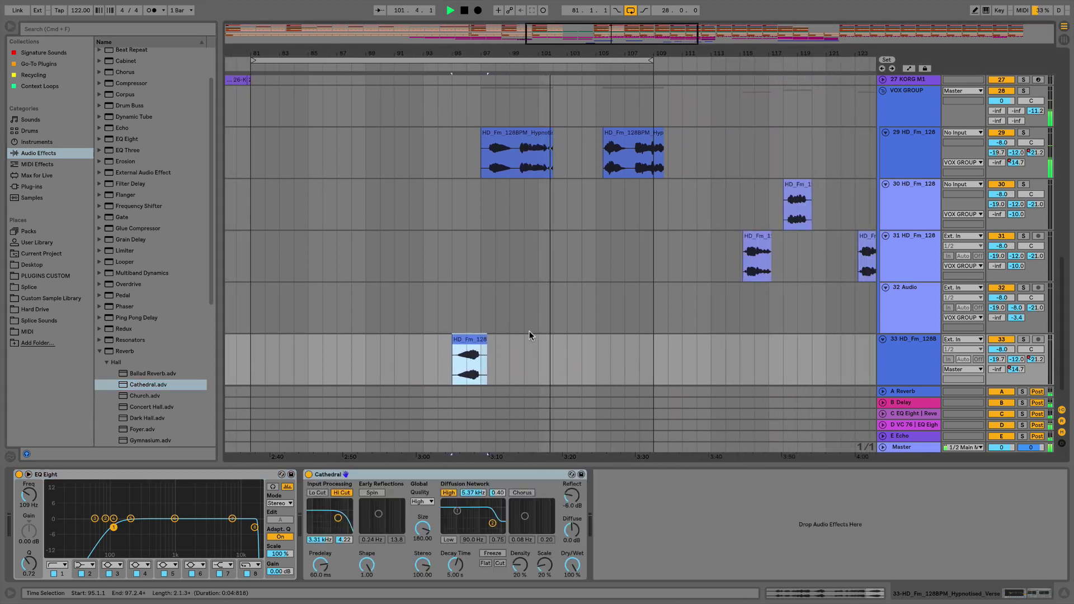
left_click(456, 360)
key("space")
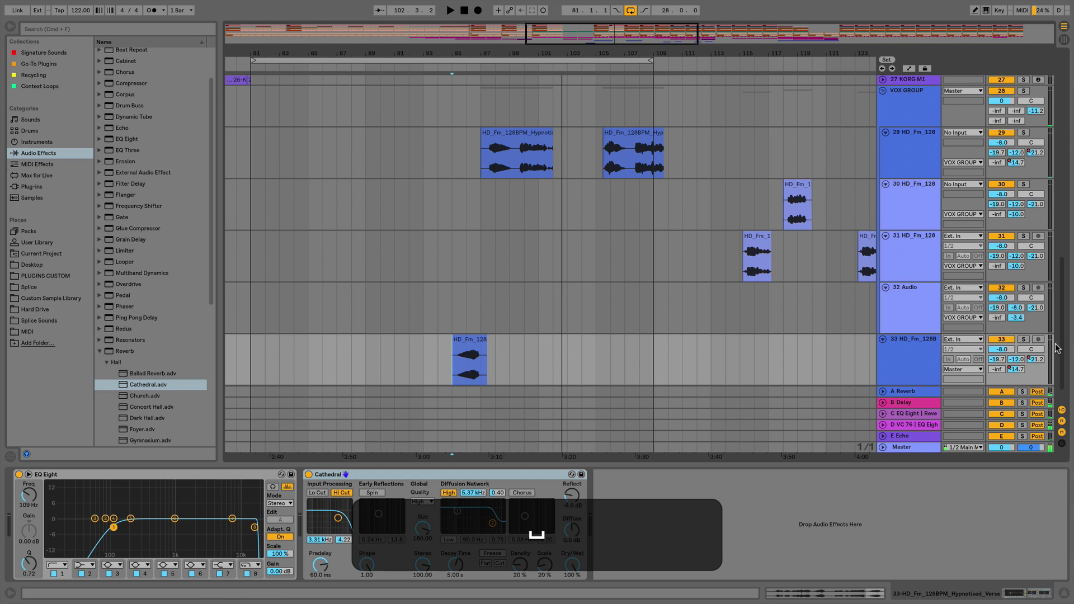
left_click(1021, 339)
key("space")
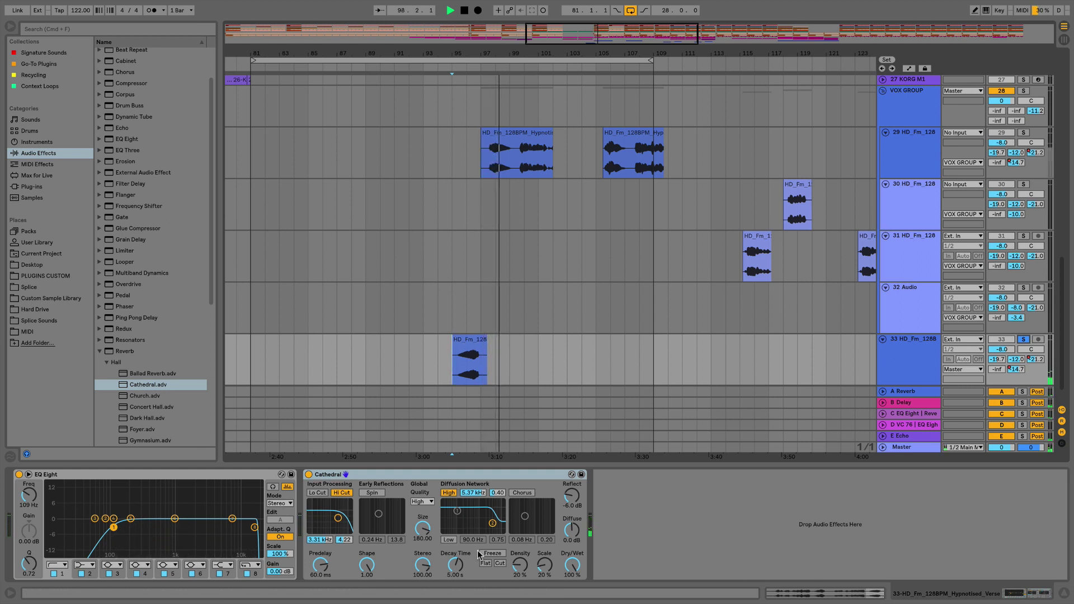
Step: Freeze track 33, then flatten it so the reversed vocal carries its reverb tail
key("space")
right_click(472, 342)
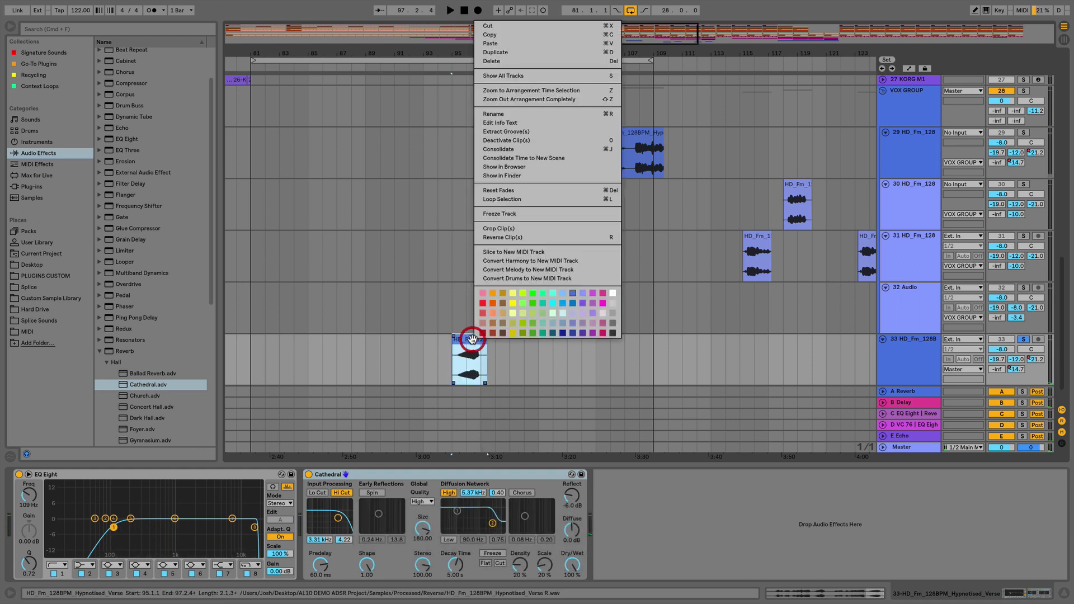
left_click(509, 214)
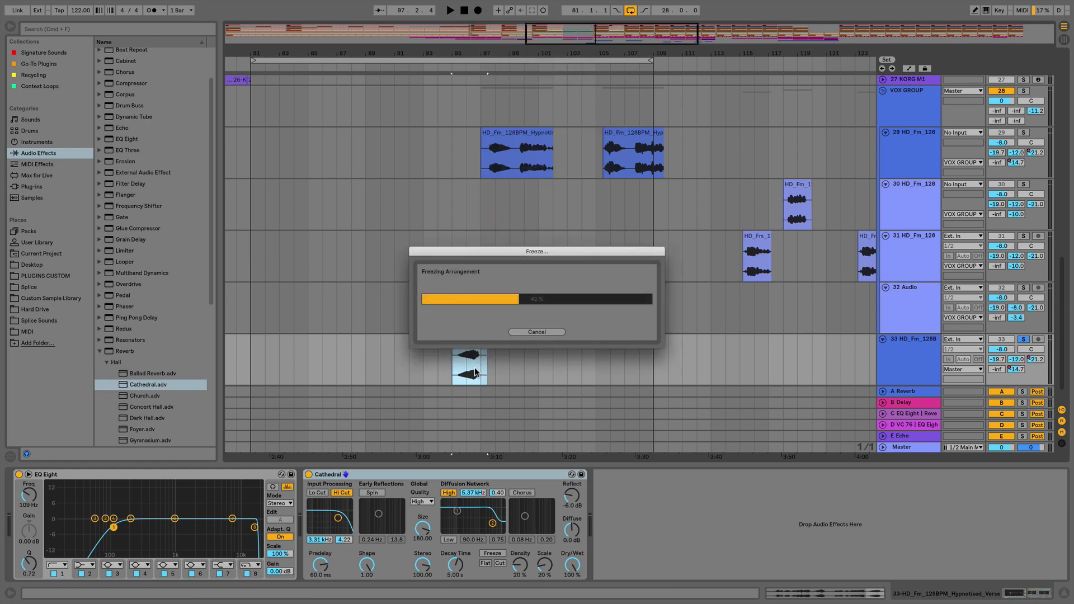
right_click(469, 344)
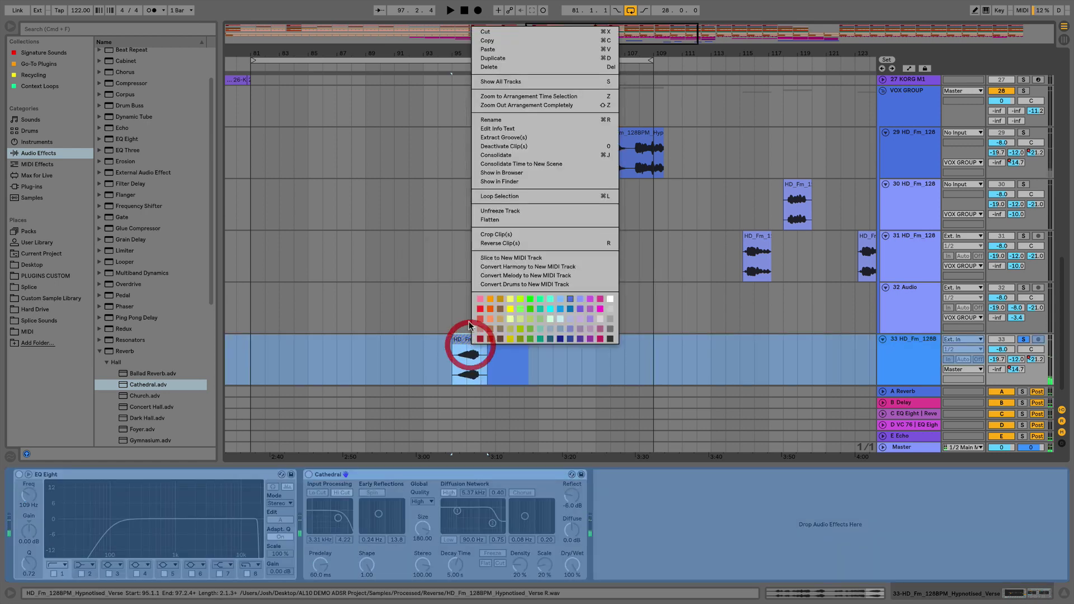
left_click(488, 220)
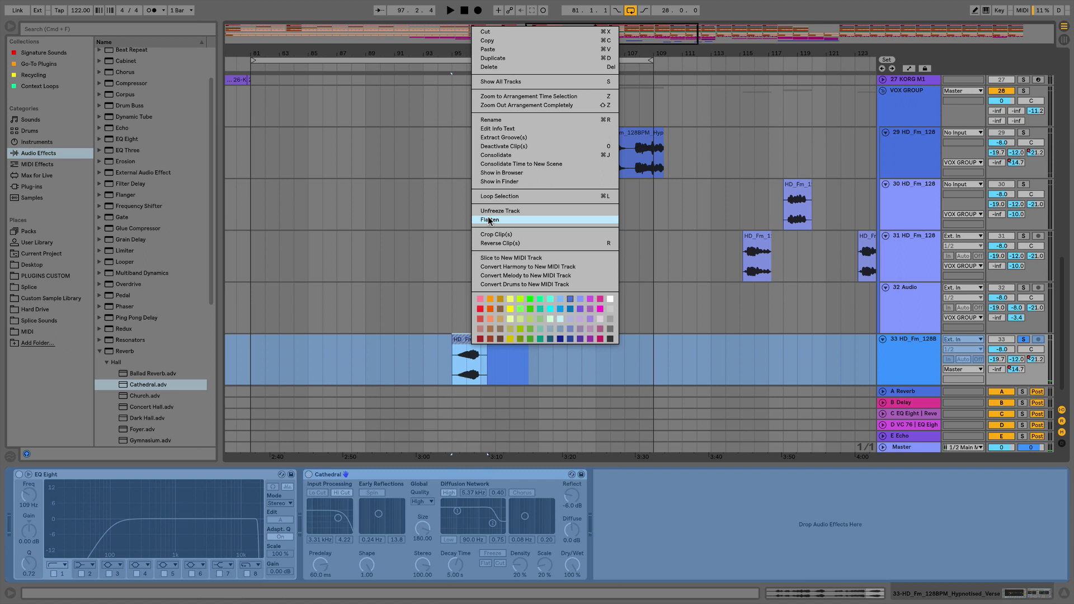
Step: Zoom the timeline in around bar 97
left_click(456, 353)
left_click(477, 364)
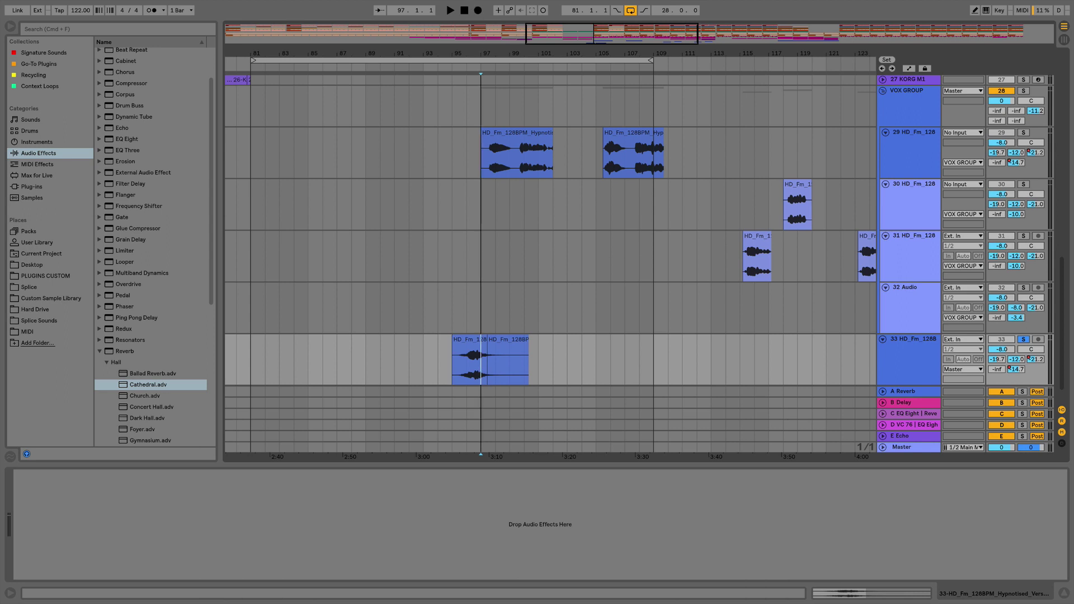
key("plus")
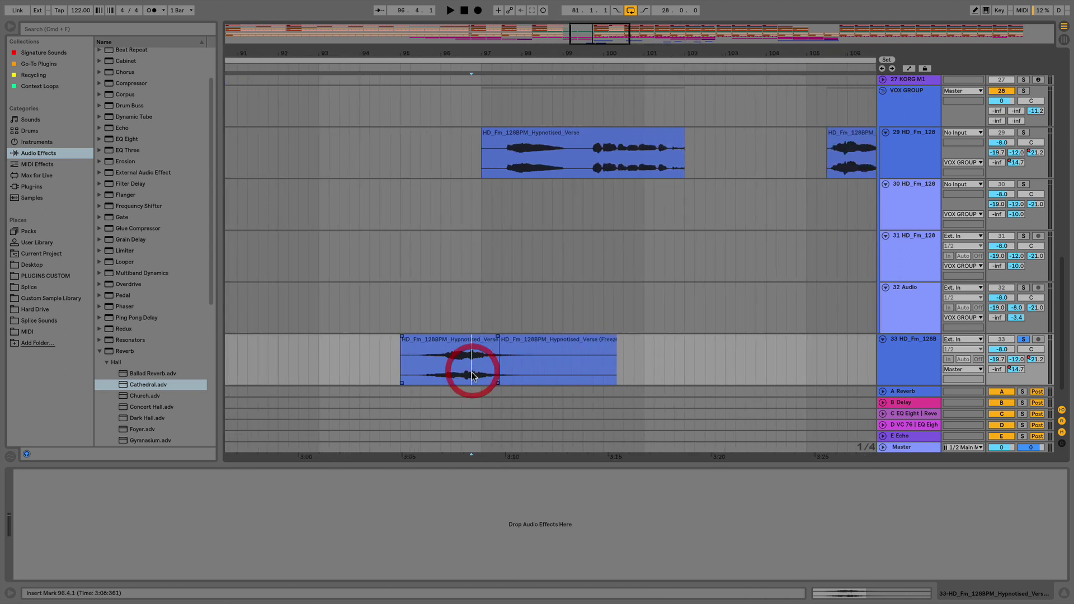
Step: Consolidate the 96.4.1–100.4.1 reverb tail into one clip and delete the dry vocal part
left_click_drag(471, 374, 639, 349)
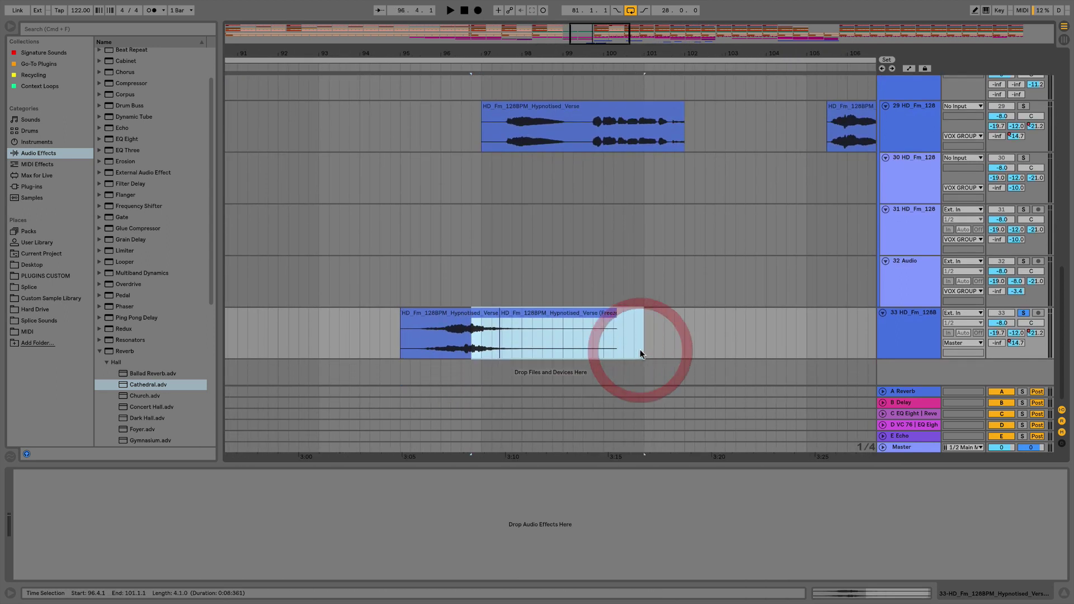
key("super+j")
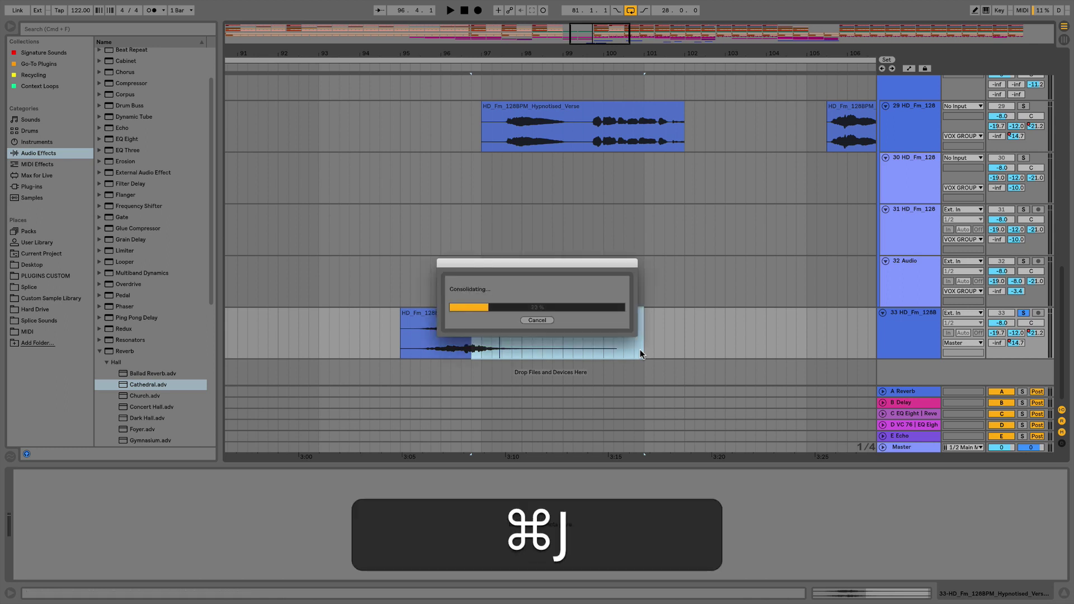
left_click(426, 316)
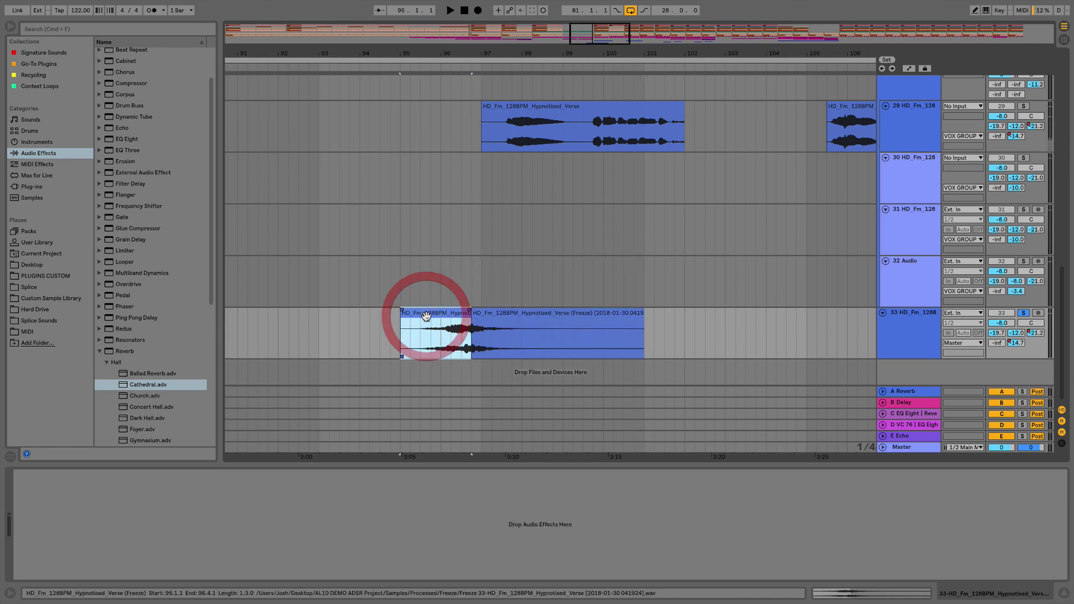
key("BackSpace")
Step: Reverse the reverb tail clip, move it to bar 93.3, and place its track below track 29
left_click(490, 316)
scroll(492, 314, "left", 4)
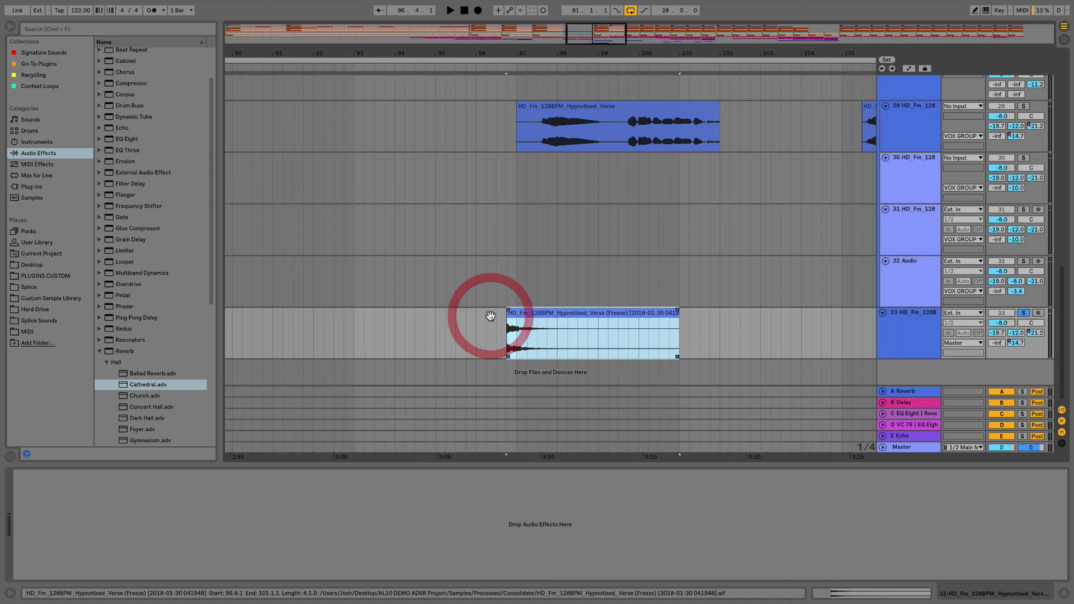
key("r")
left_click_drag(658, 316, 525, 312)
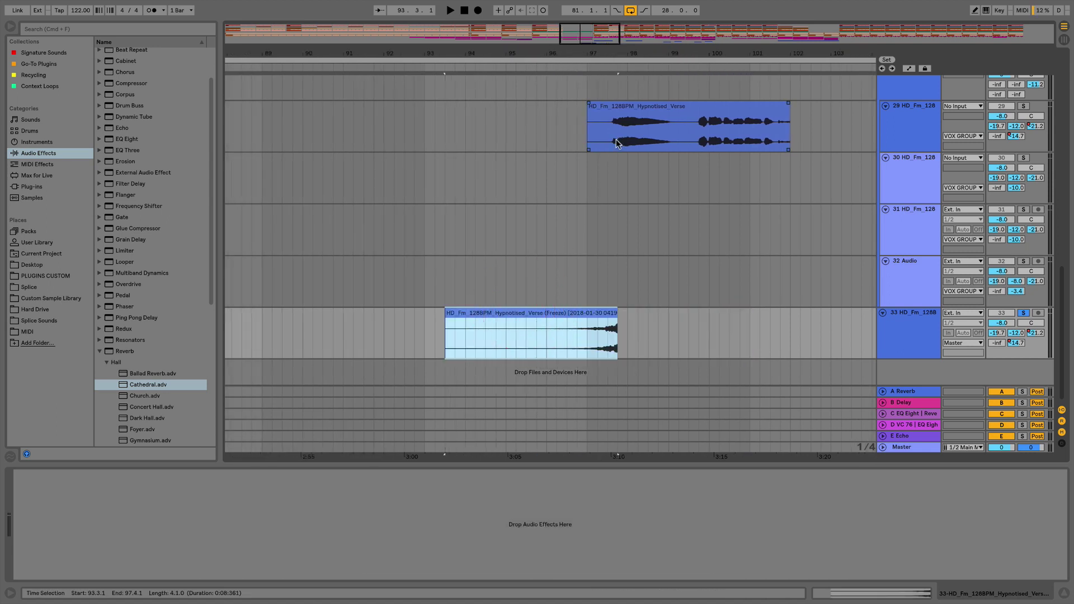
left_click_drag(901, 325, 901, 158)
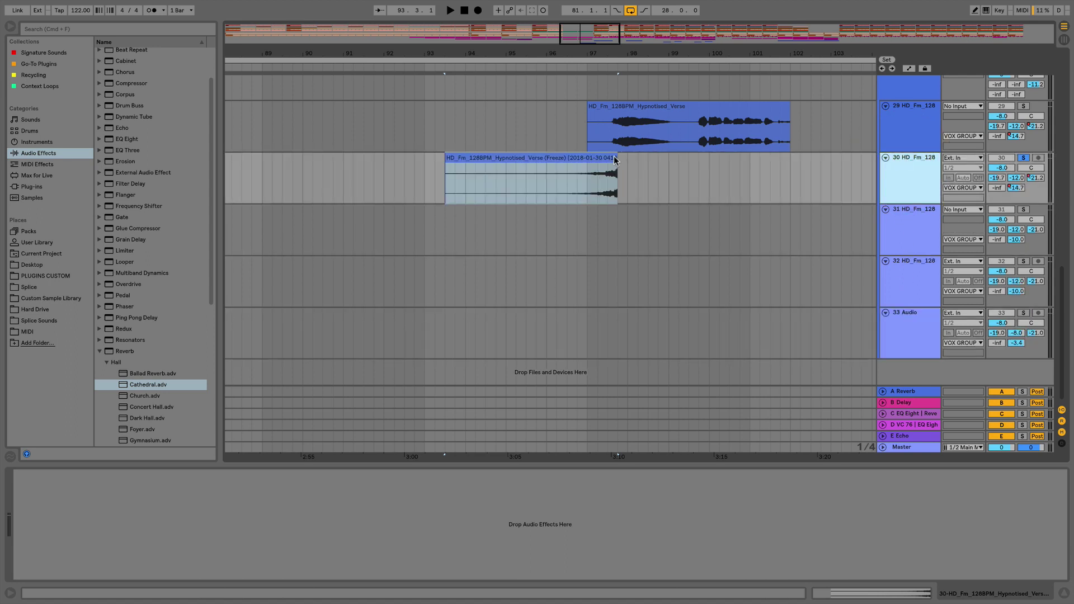
Step: Slide the reversed audio inside its clip and set the clip end at 98.1.1, meeting the vocal
key("shift")
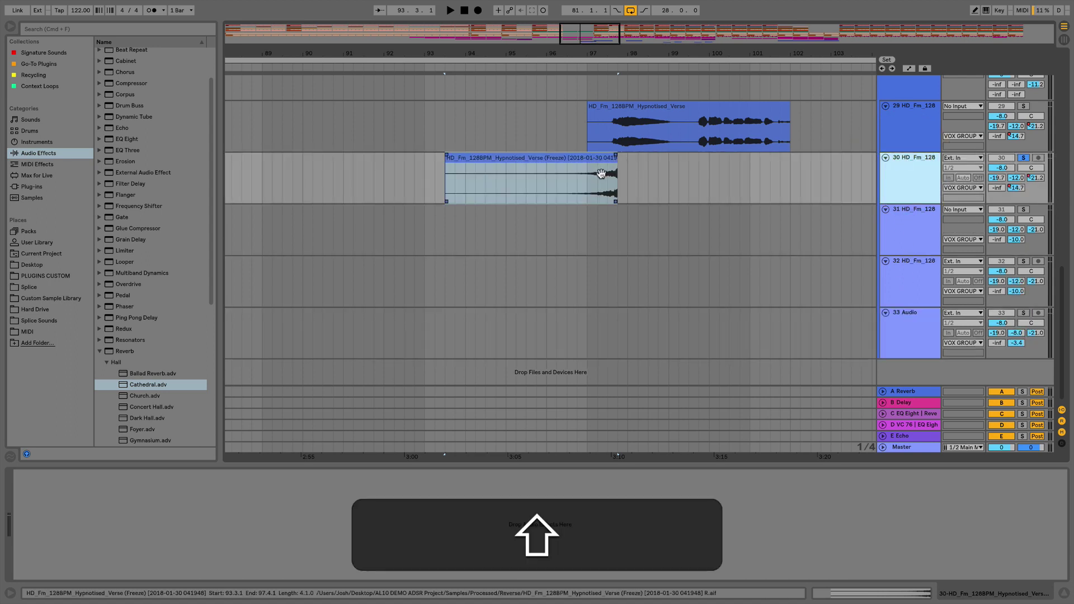
key("alt")
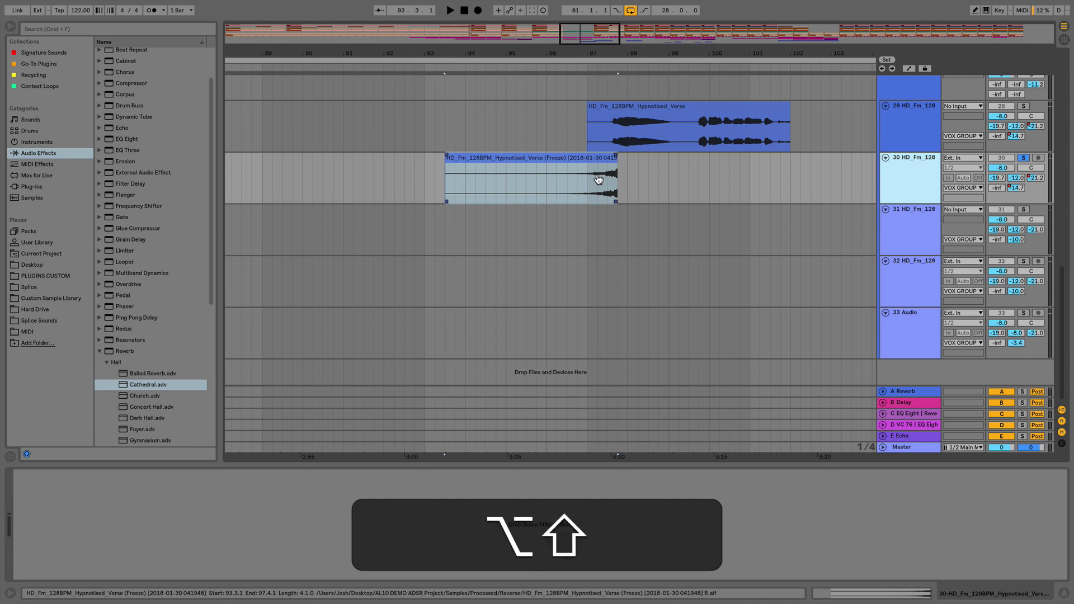
mouse_move(598, 179)
left_mouse_down()
mouse_move(587, 176)
mouse_move(615, 175)
left_mouse_up()
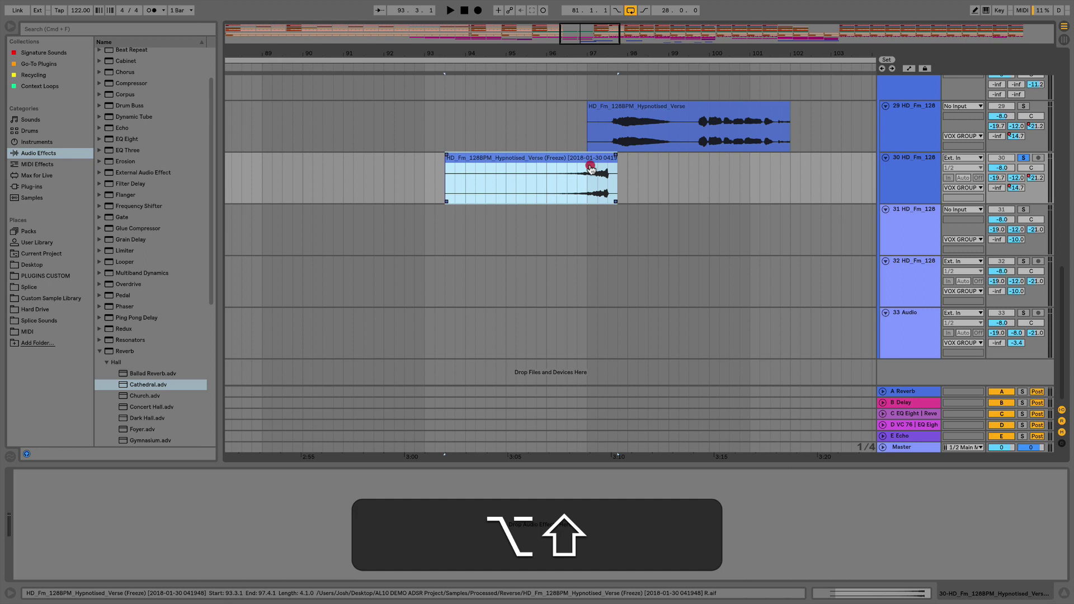
key("super")
left_click_drag(591, 168, 592, 170)
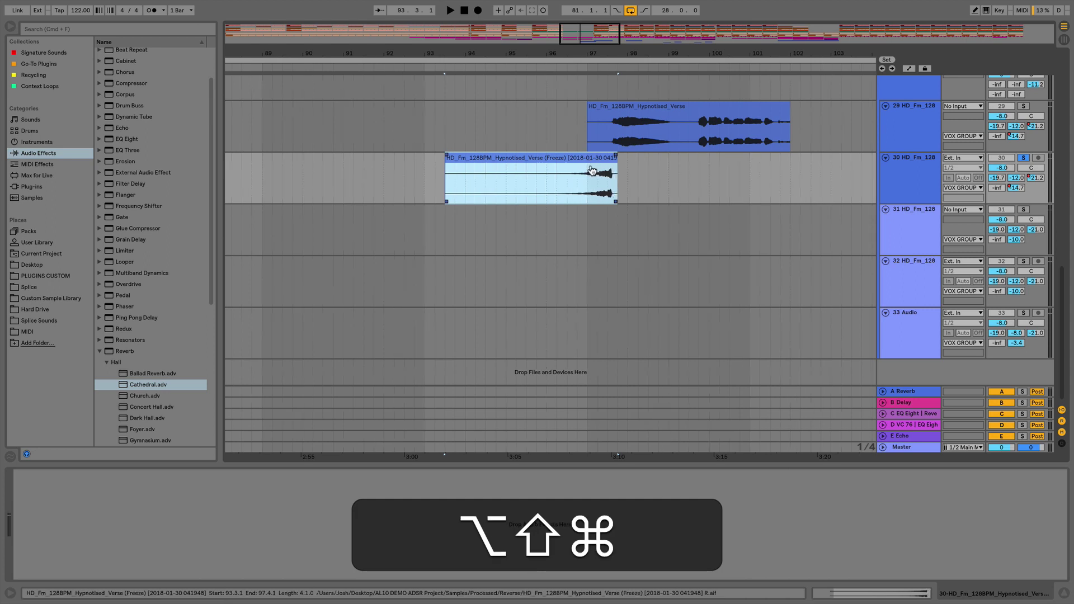
left_click_drag(594, 168, 625, 163)
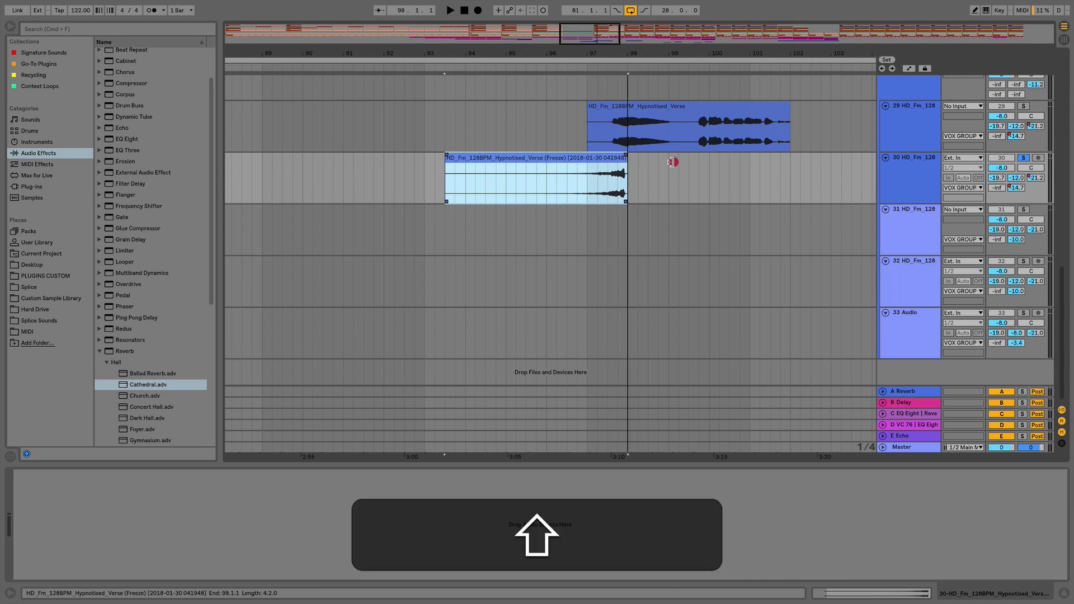
left_click_drag(672, 162, 741, 164)
left_click_drag(659, 165, 622, 164)
Step: Add a Glue Compressor to reversed swell track 30 and reveal its sidechain settings
left_click(127, 84)
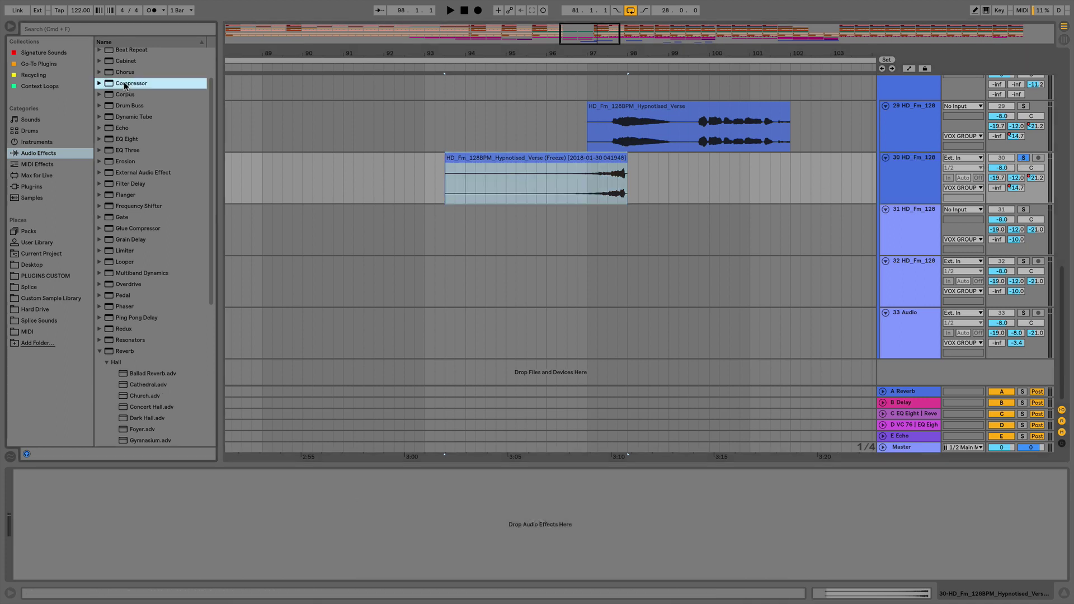
left_click_drag(122, 228, 527, 182)
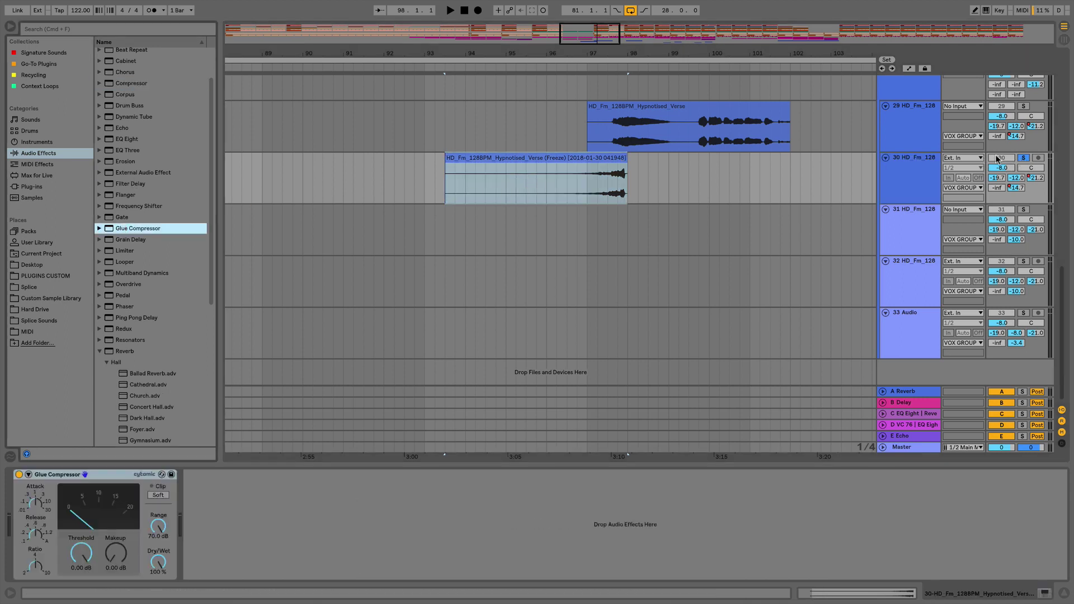
left_click(29, 474)
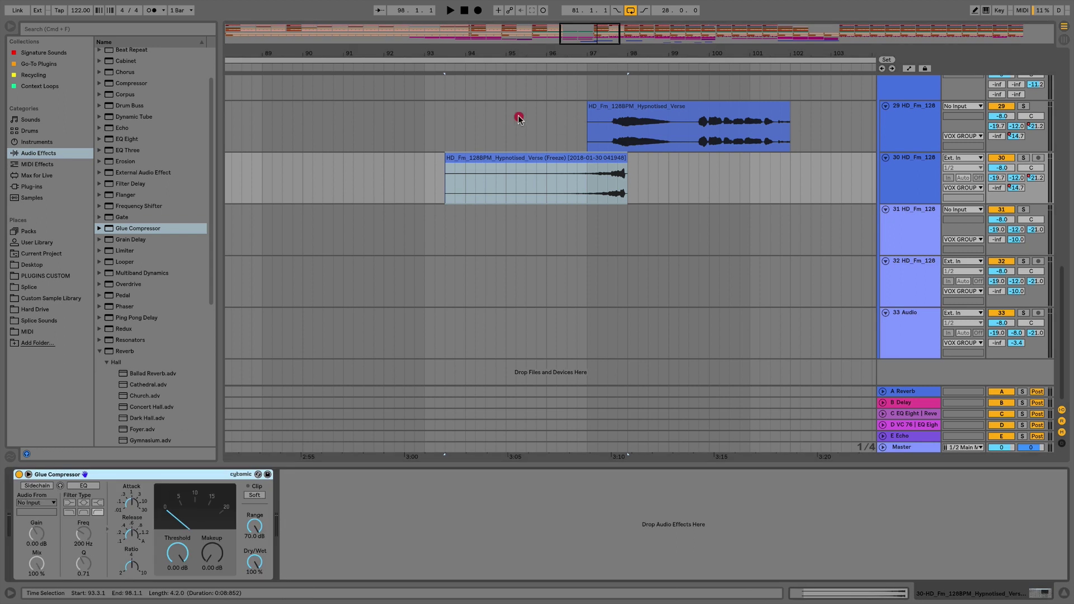
Step: Sidechain the Glue Compressor from vocal track 29 with the threshold at -27.9 dB
left_click_drag(518, 118, 810, 124)
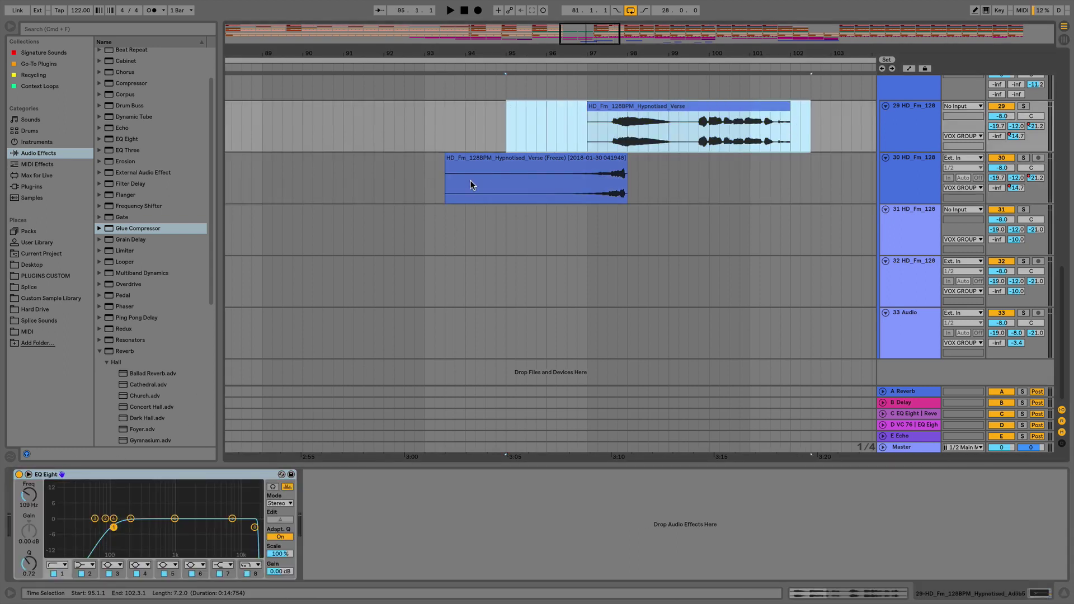
left_click(471, 181)
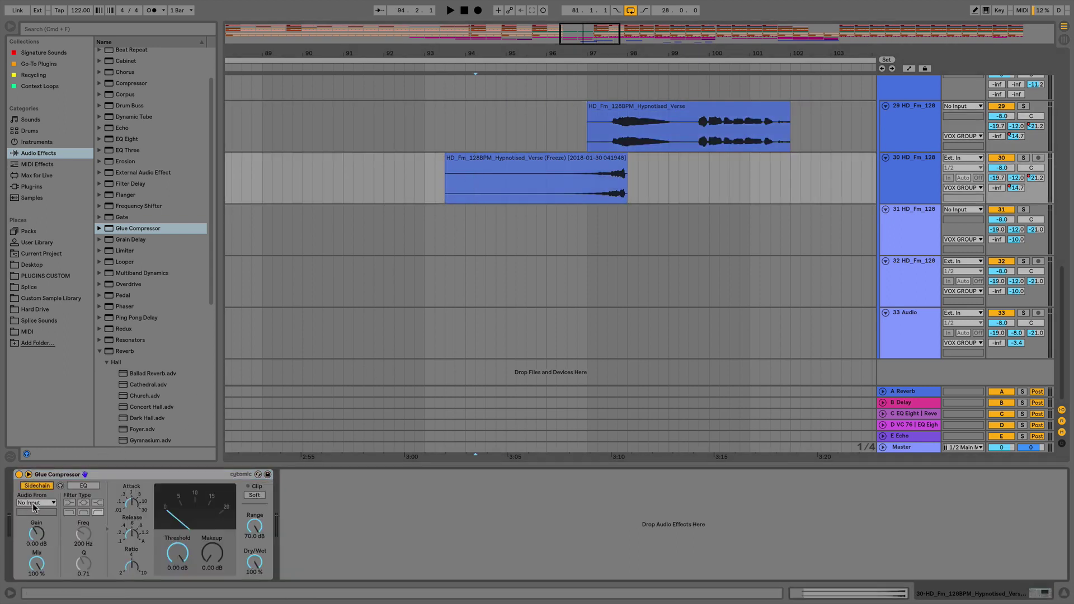
left_click(32, 502)
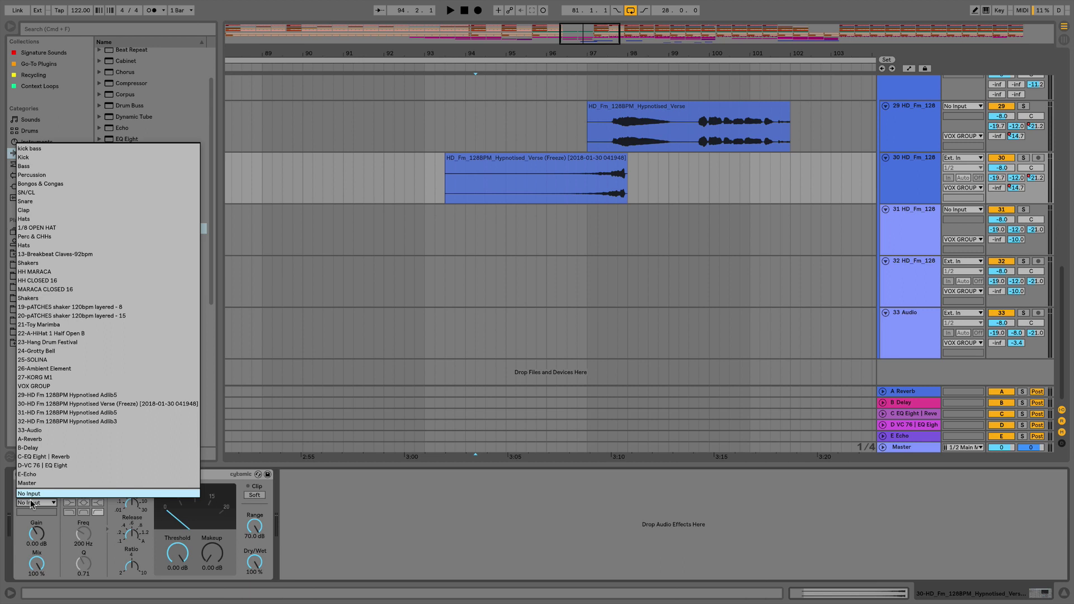
left_click(31, 395)
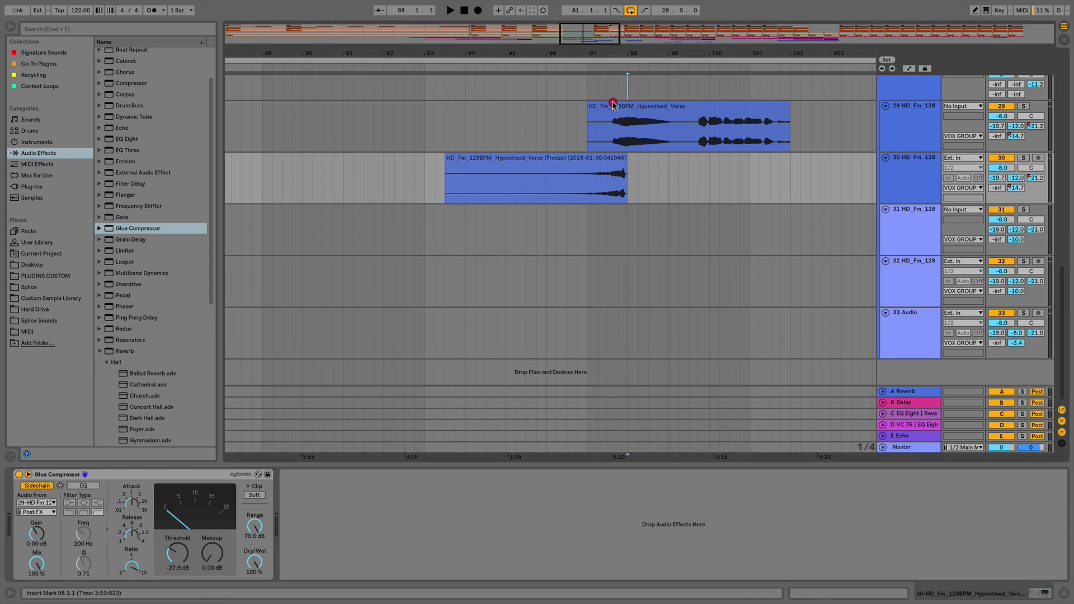
left_click_drag(626, 84, 607, 177)
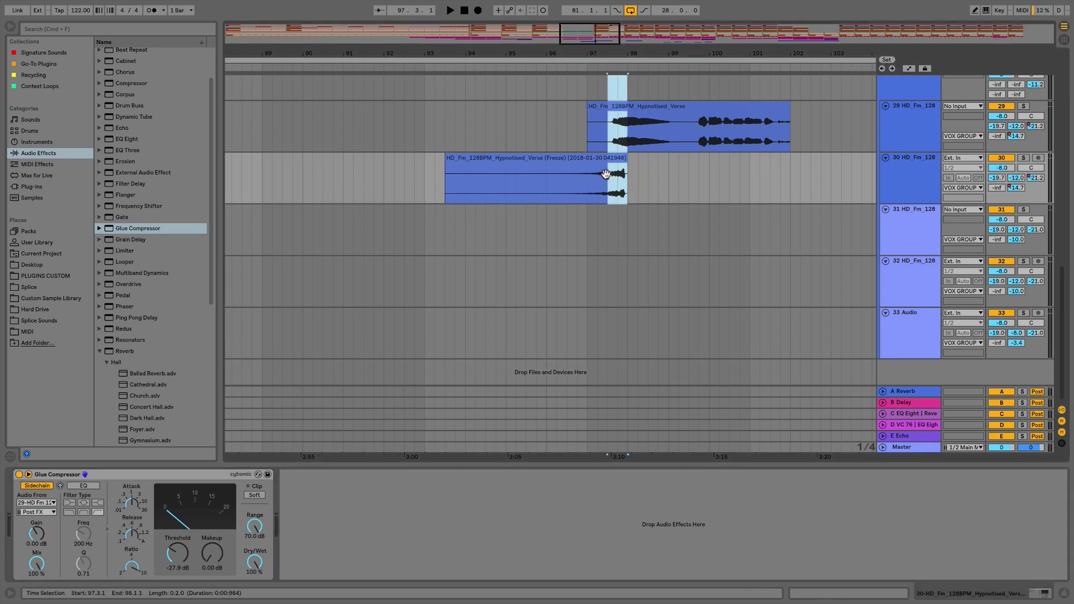
Step: Play from 93.3.1 to hear the reversed swell rise into the track 29 vocal
left_click(445, 180)
key("space")
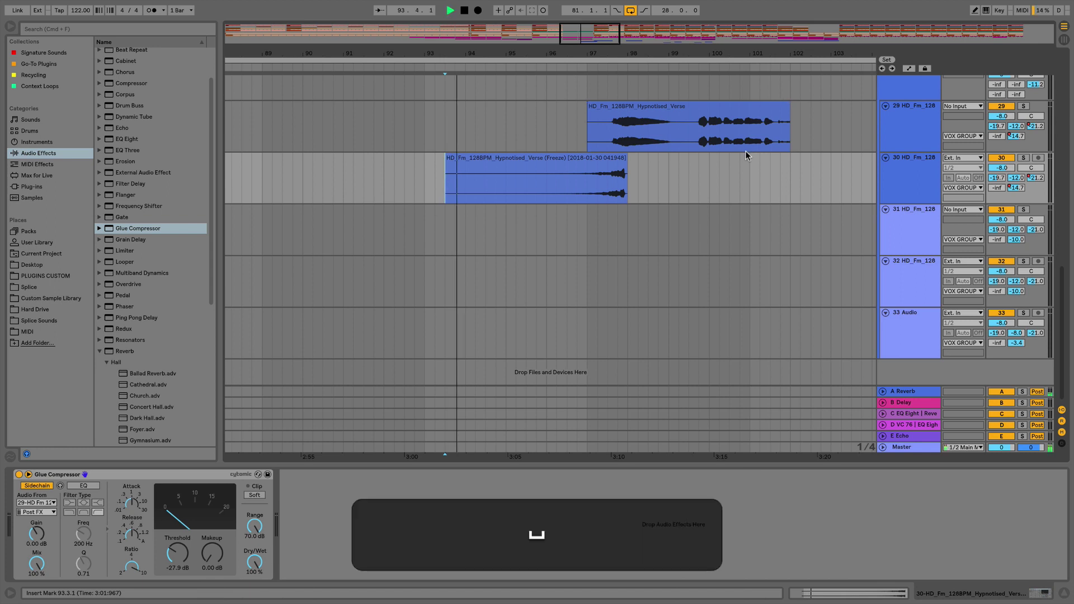